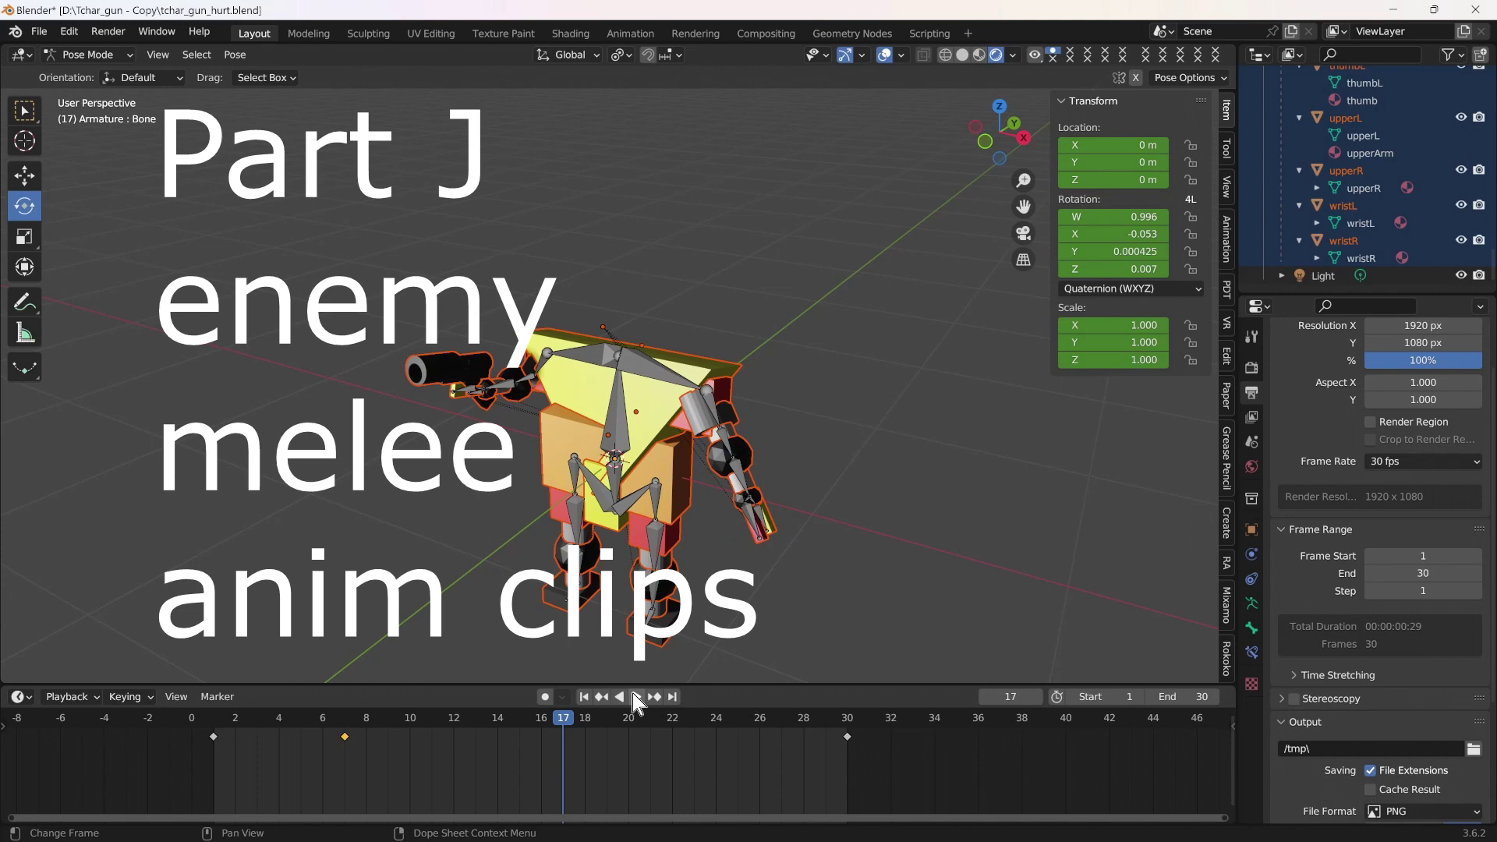
Step: Select the forearm bone of the arm without the gun, try a small rotation around Y and undo it
{"action": "left_click", "coordinate": [731, 451]}
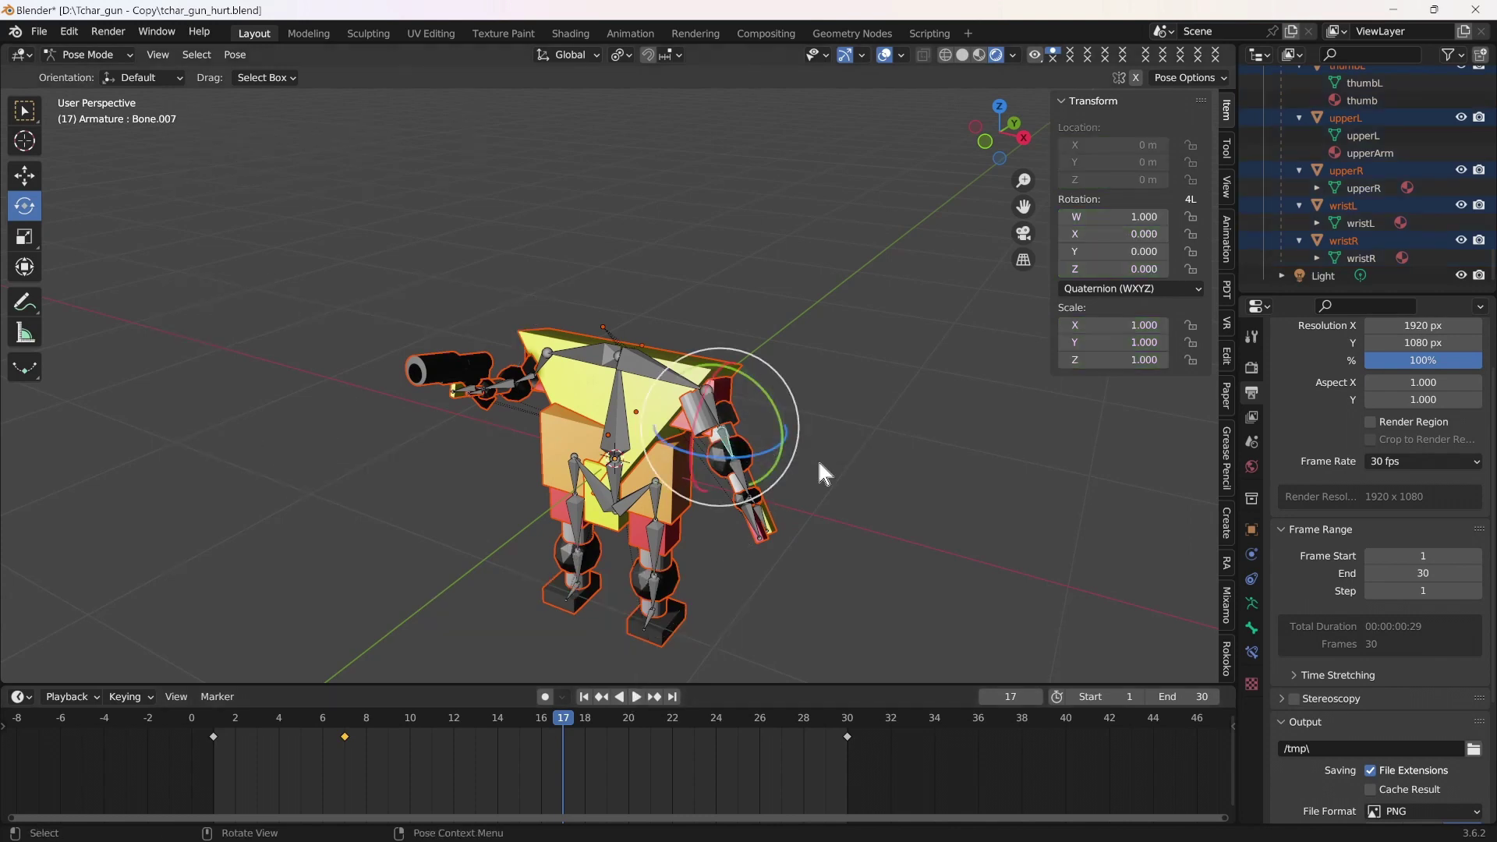
{"action": "left_click_drag", "start_coordinate": [783, 427], "coordinate": [789, 460]}
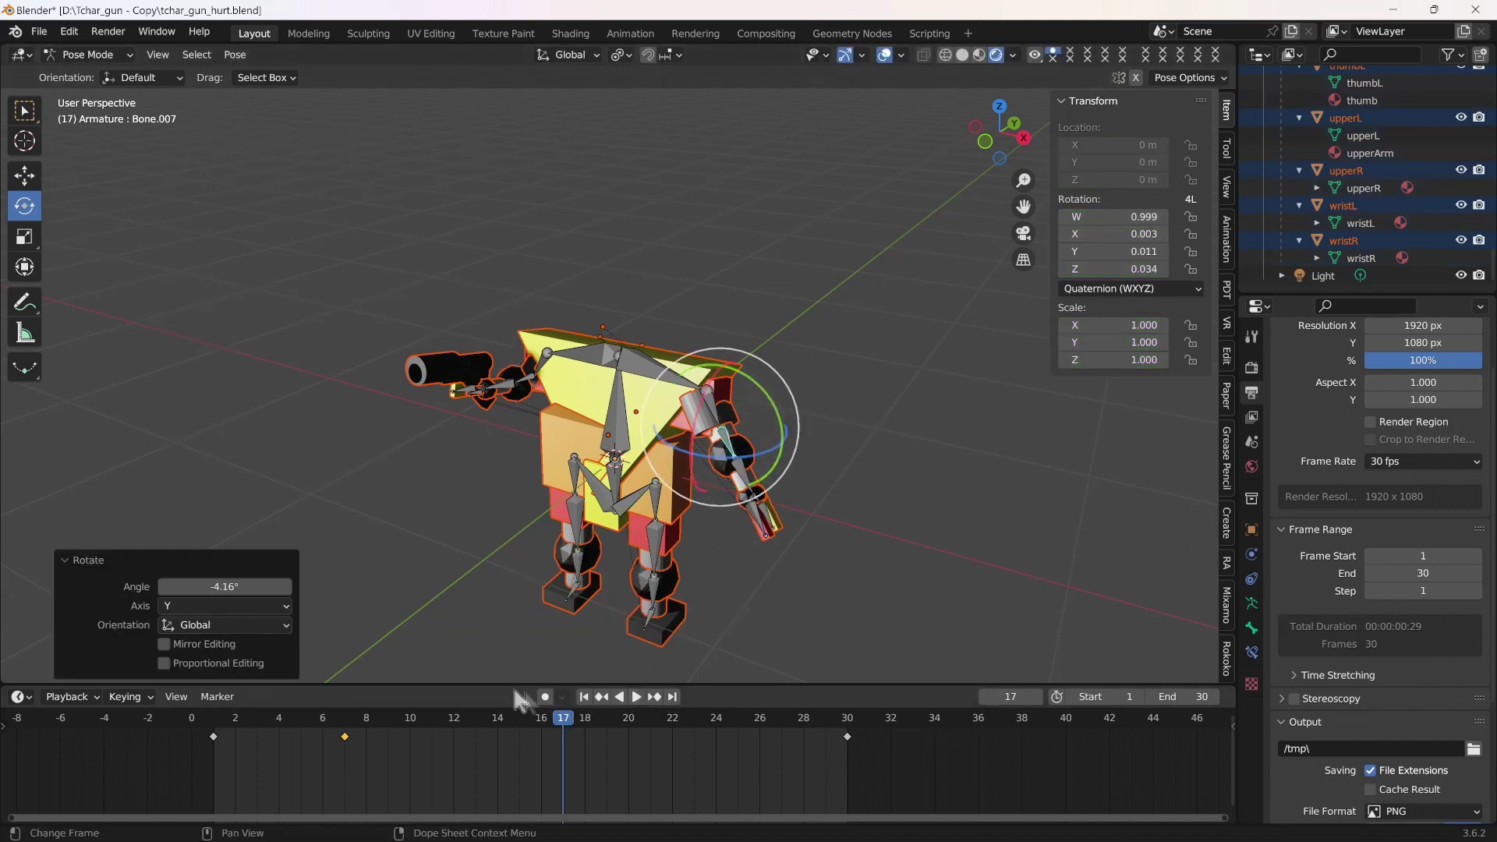
{"action": "left_click", "coordinate": [68, 31]}
{"action": "left_click", "coordinate": [89, 48]}
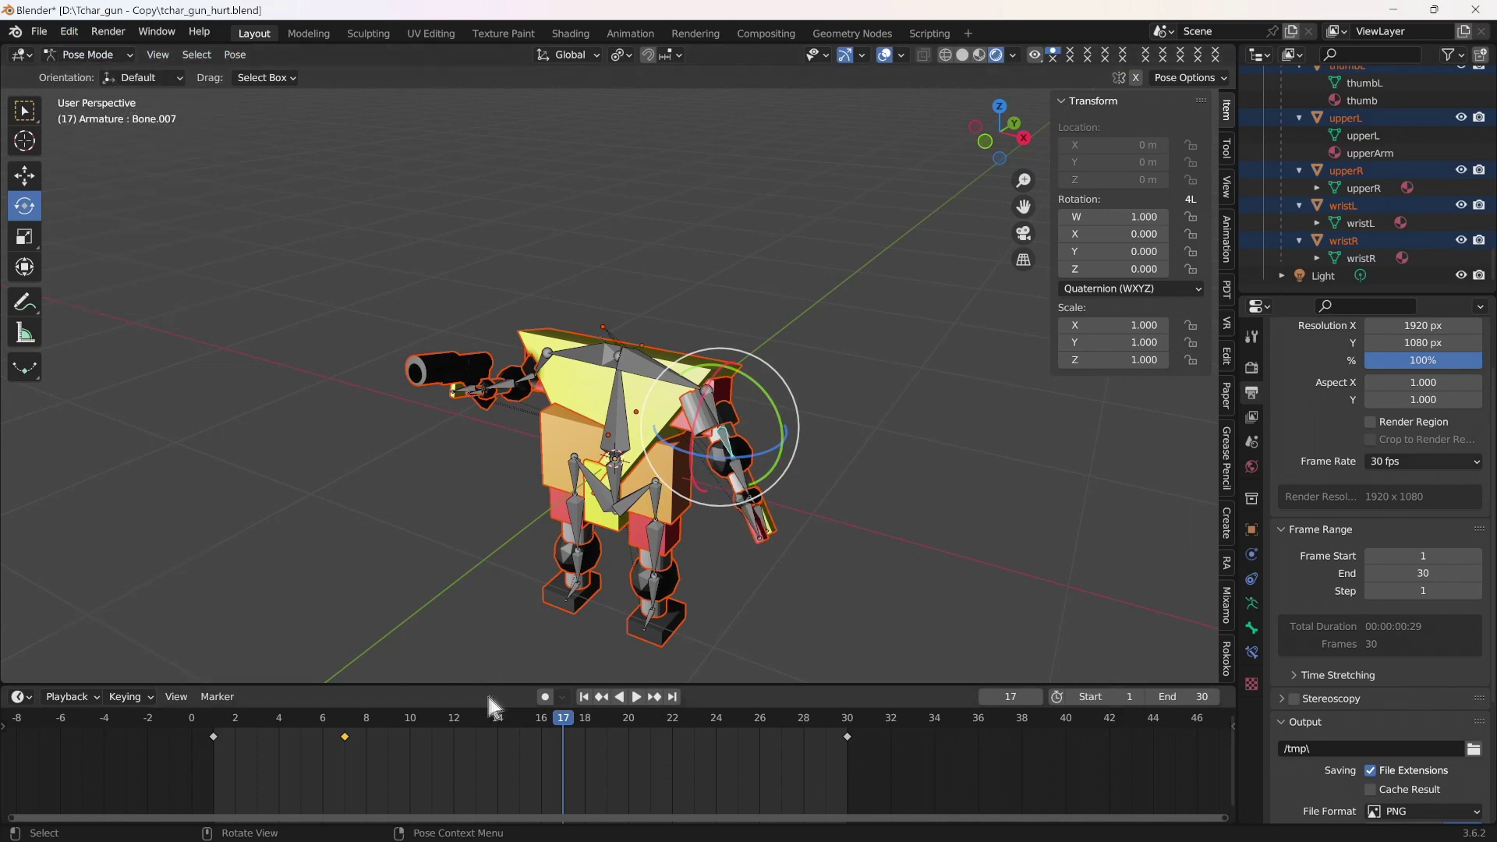
Step: Turn on automatic keyframing and save the blend file
{"action": "left_click", "coordinate": [539, 698]}
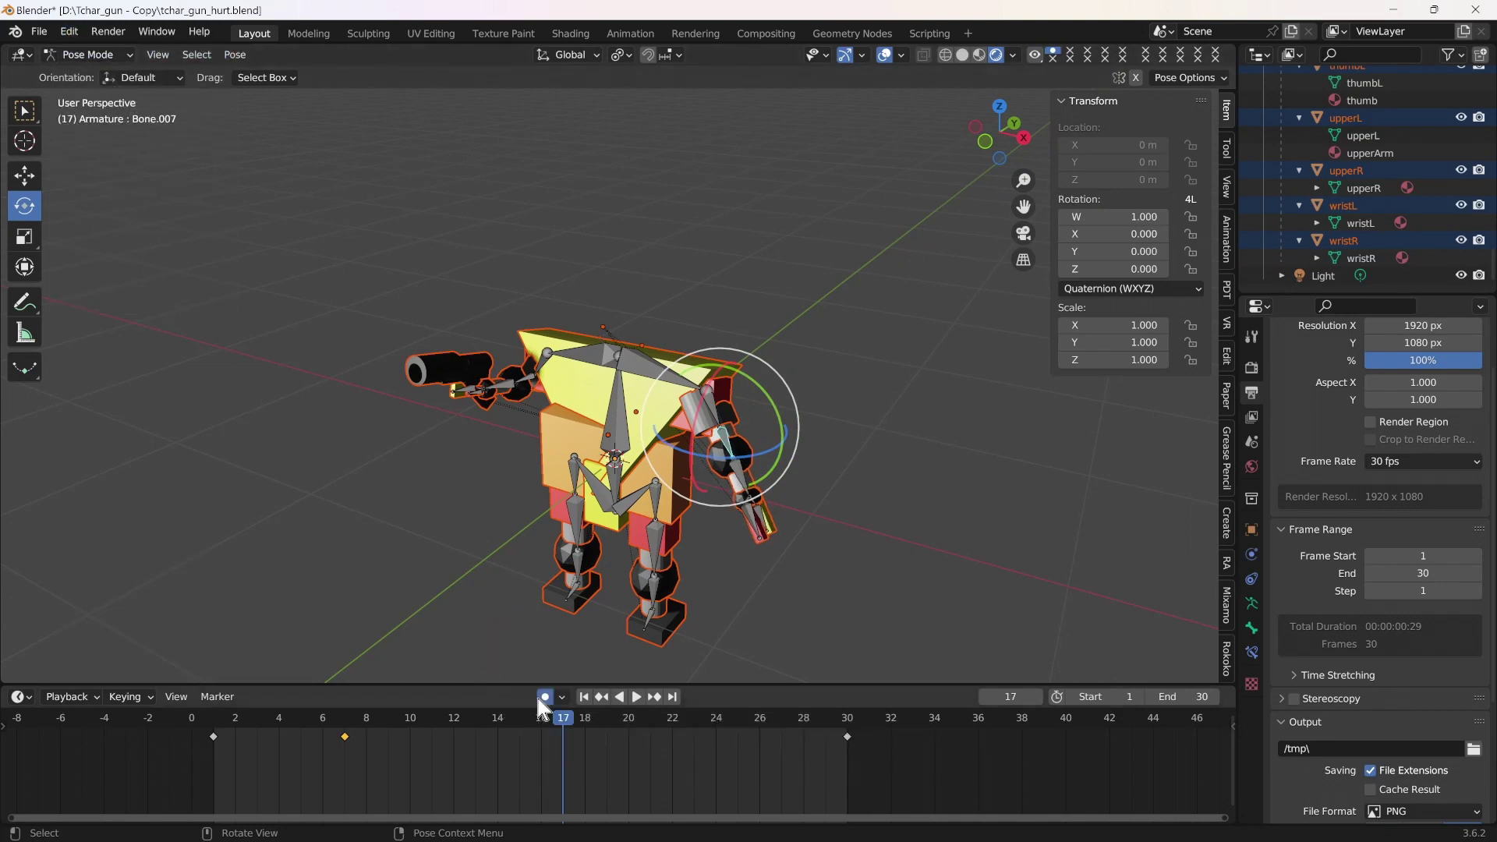
{"action": "left_click", "coordinate": [43, 34]}
{"action": "left_click", "coordinate": [70, 190]}
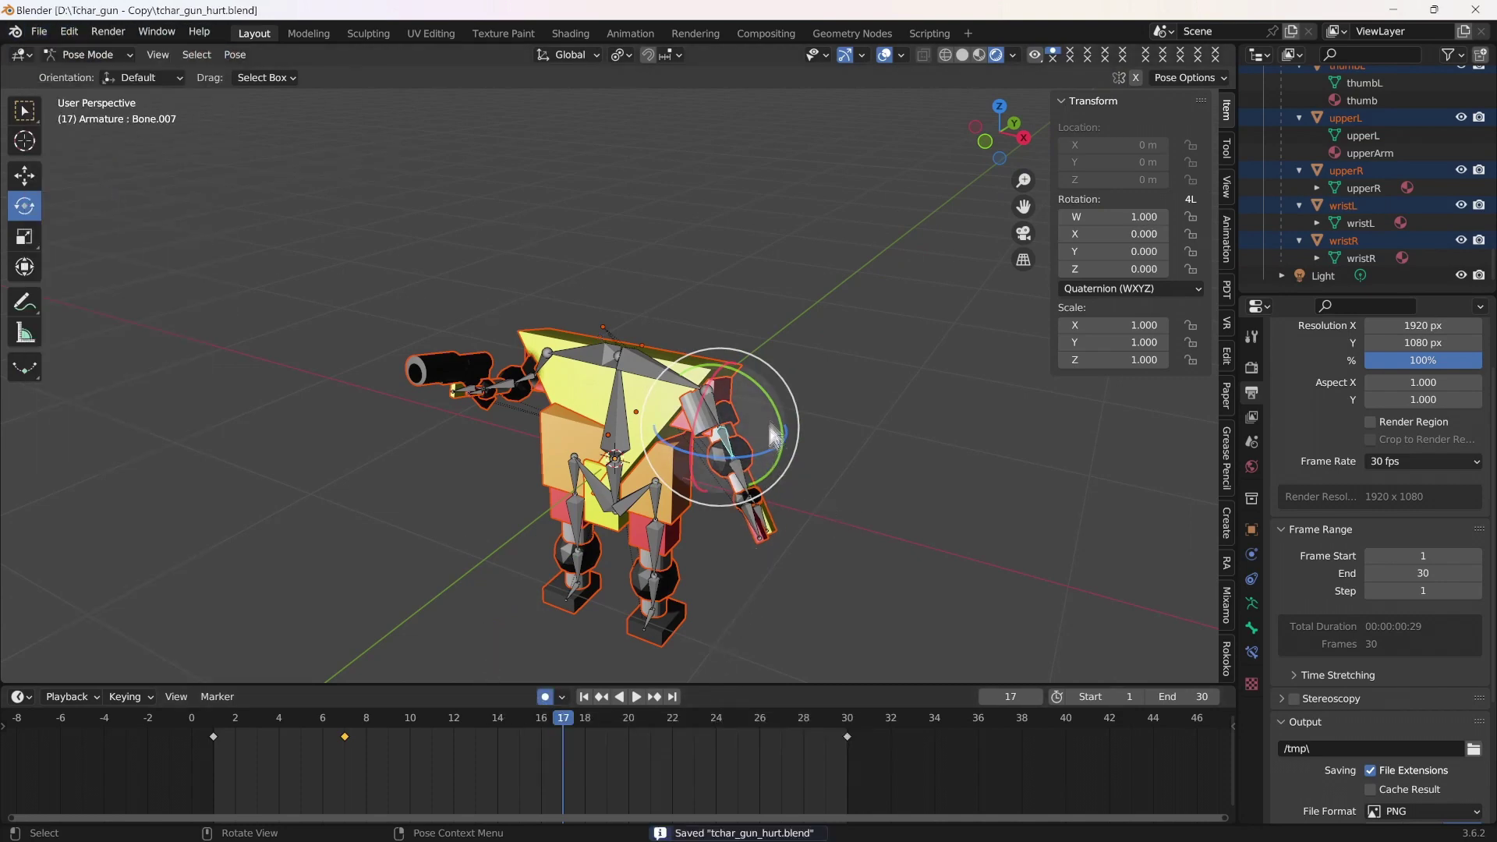
Step: Key the forearm bone with a trackball rotation of about 11.5° at frame 17, and swing it up about -140° at frame 18
{"action": "left_click_drag", "start_coordinate": [767, 403], "coordinate": [752, 417]}
{"action": "key", "text": "space"}
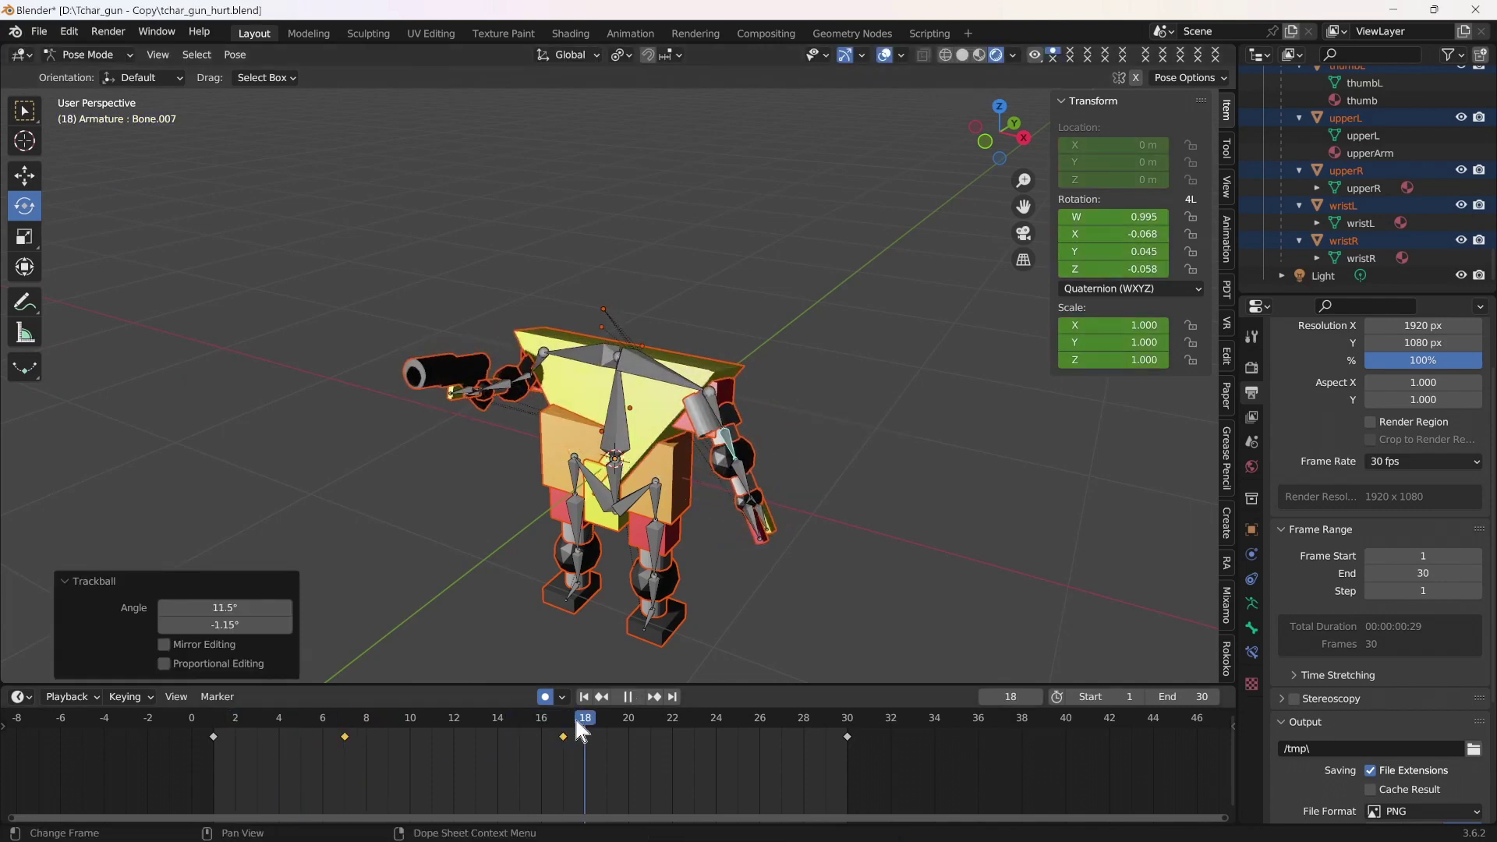
{"action": "key", "text": "space"}
{"action": "left_click_drag", "start_coordinate": [737, 401], "coordinate": [699, 335]}
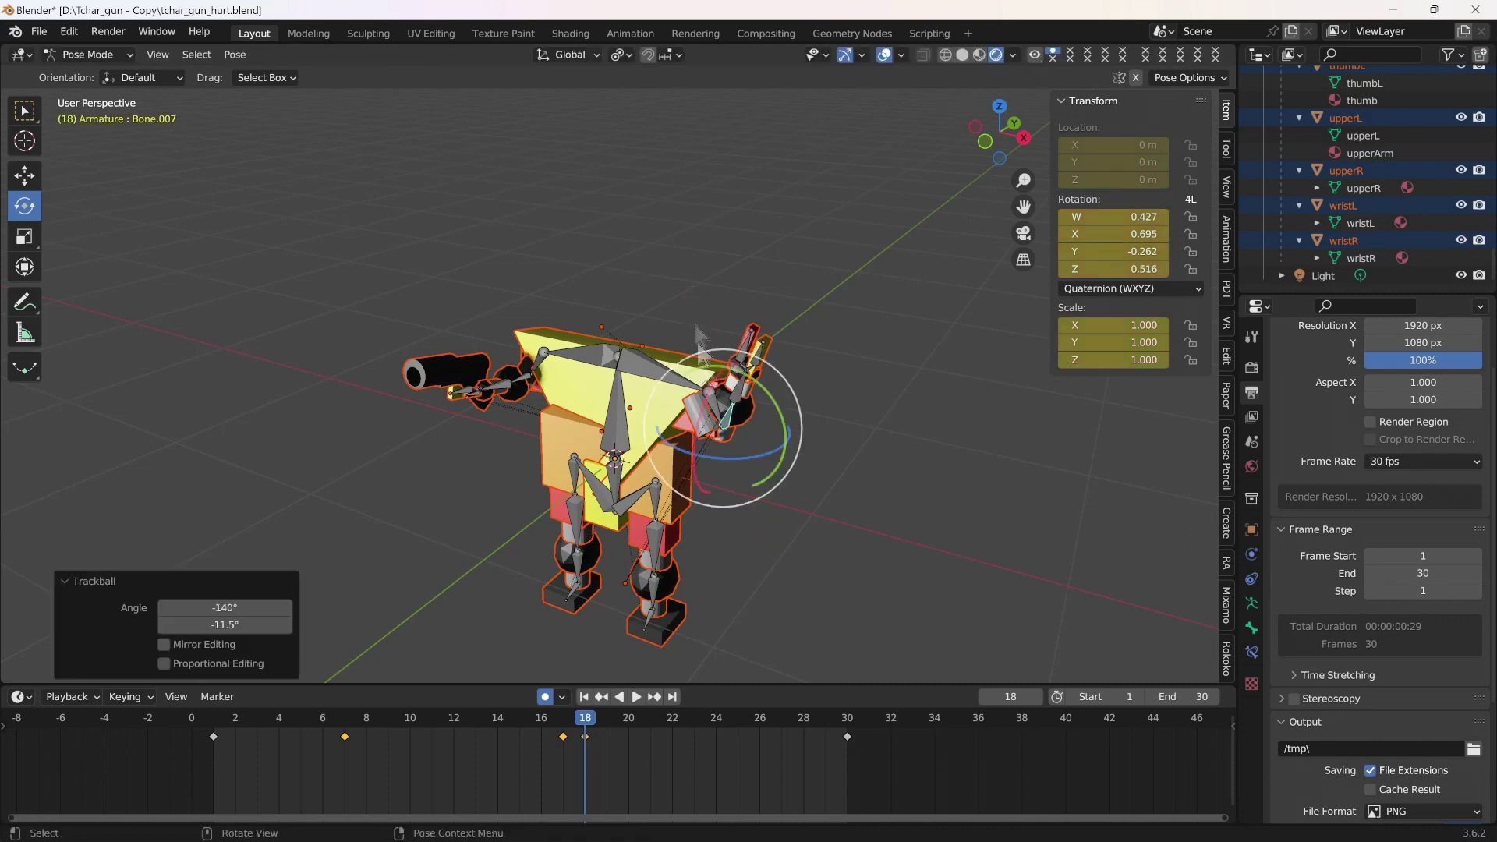
Step: At frame 19, swing the forearm bone down about 111° around X and turn it about -21.3° around Z
{"action": "key", "text": "Right"}
{"action": "key", "text": "r"}
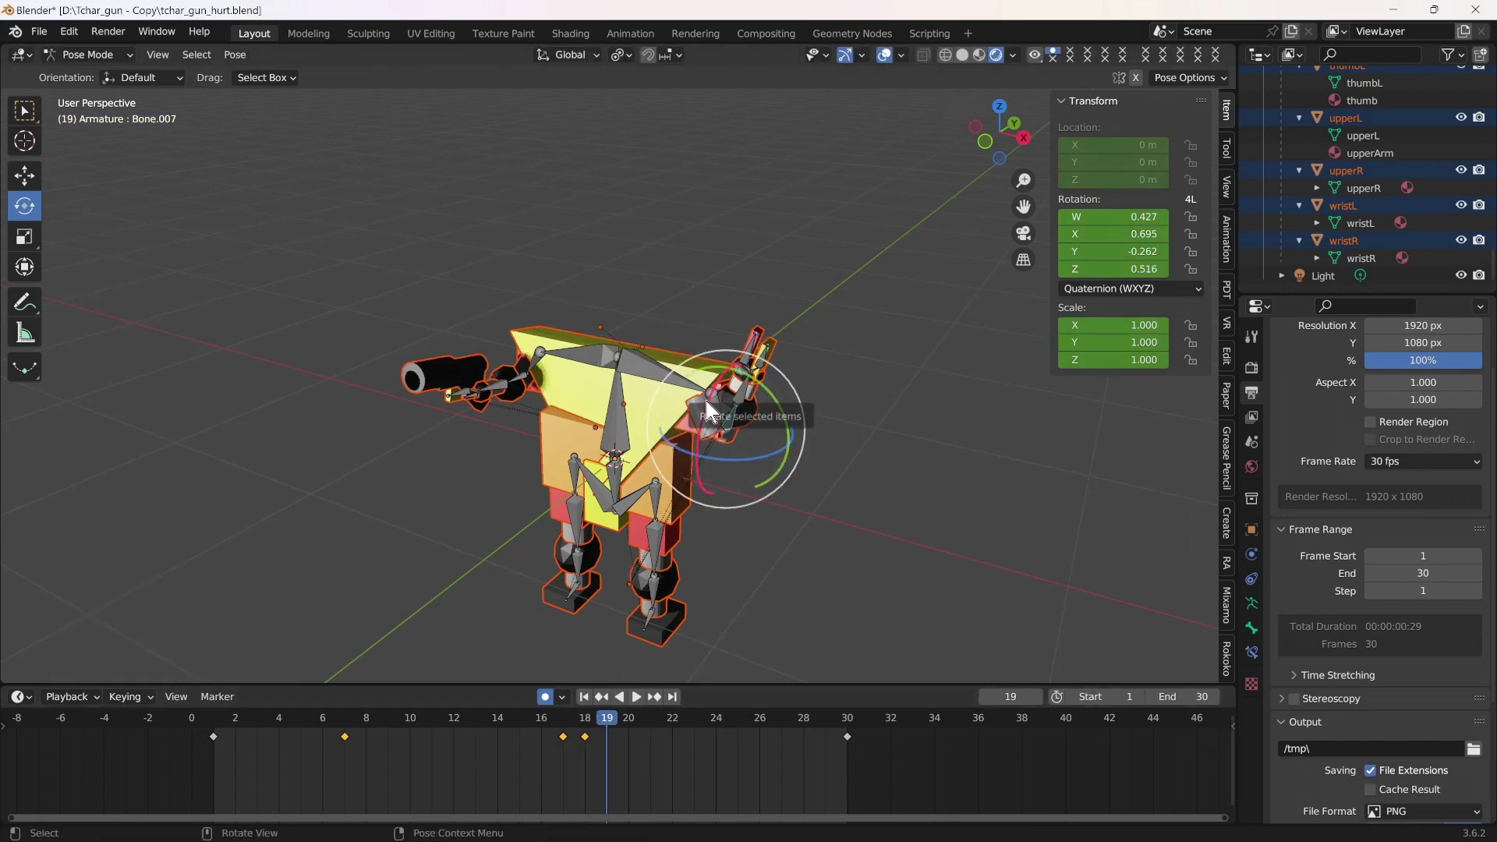
{"action": "left_click", "coordinate": [685, 513]}
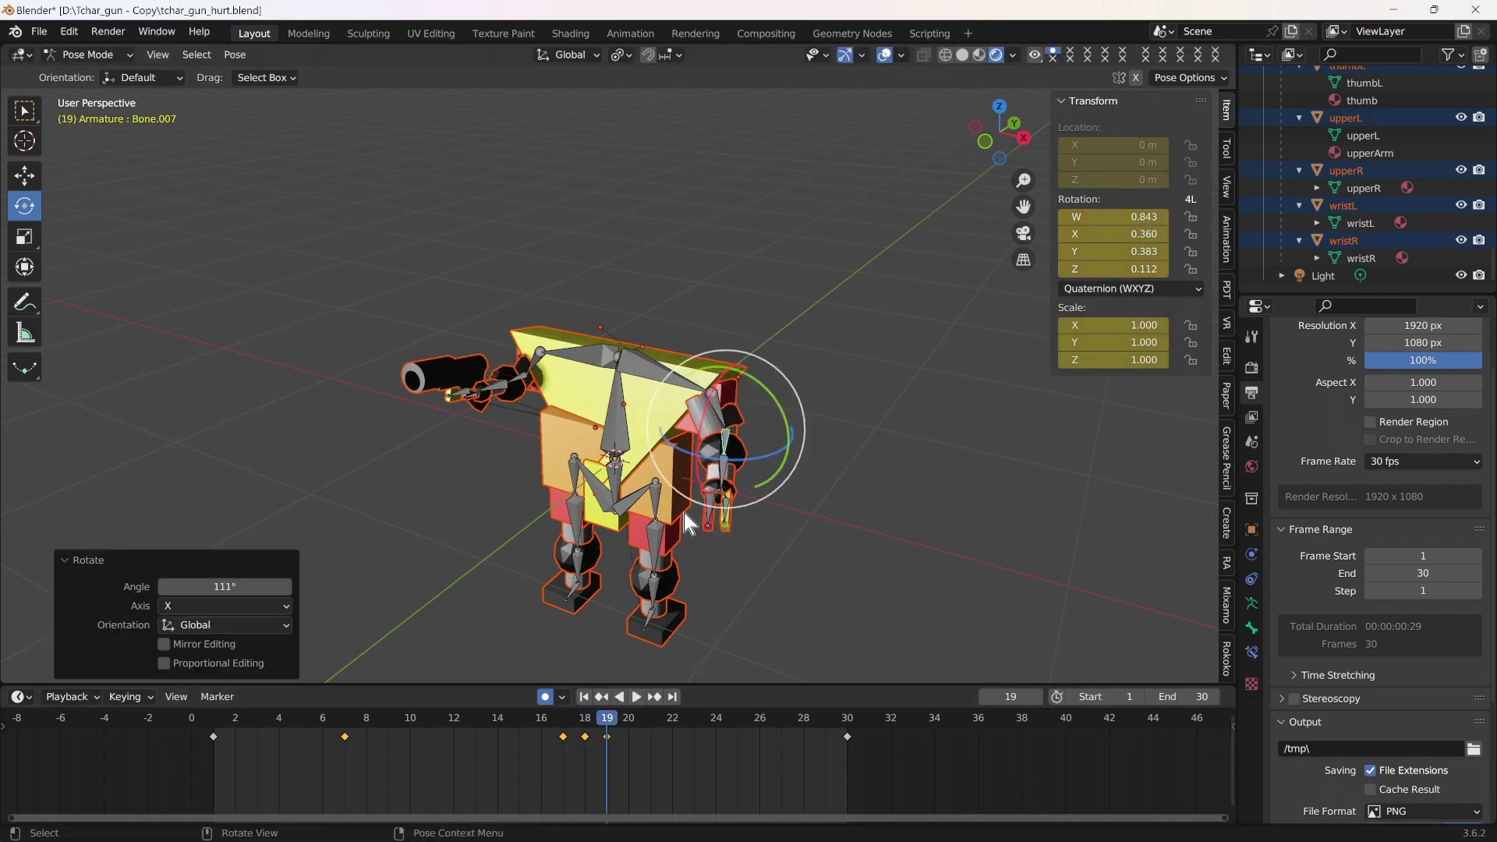
{"action": "left_click_drag", "start_coordinate": [797, 428], "coordinate": [780, 483]}
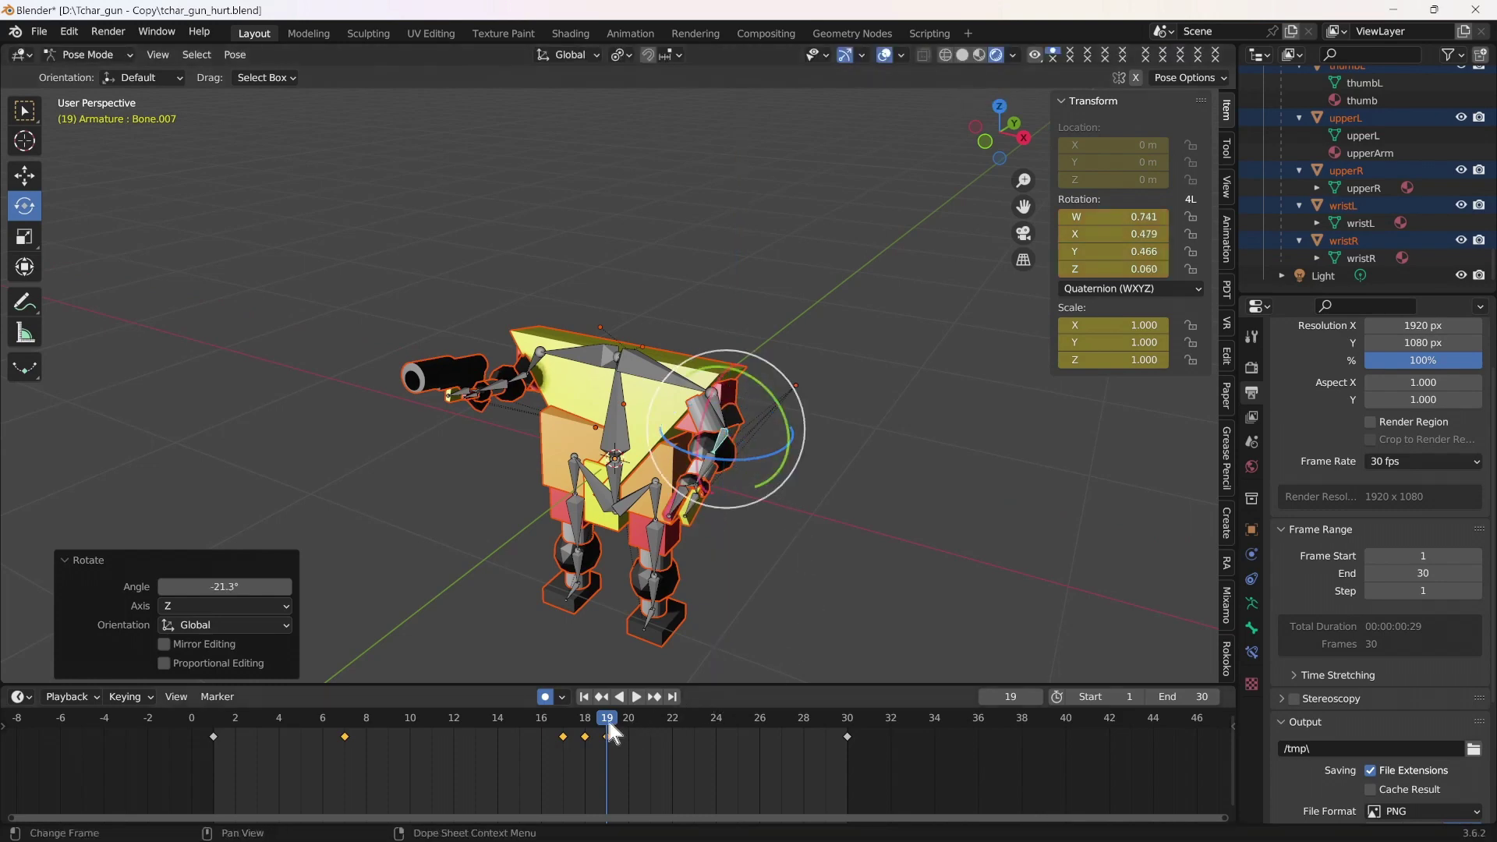
Step: Key a slight forearm rotation at frame 25 and raise the forearm about -74.7° around X at frame 26
{"action": "key", "text": "space"}
{"action": "key", "text": "space"}
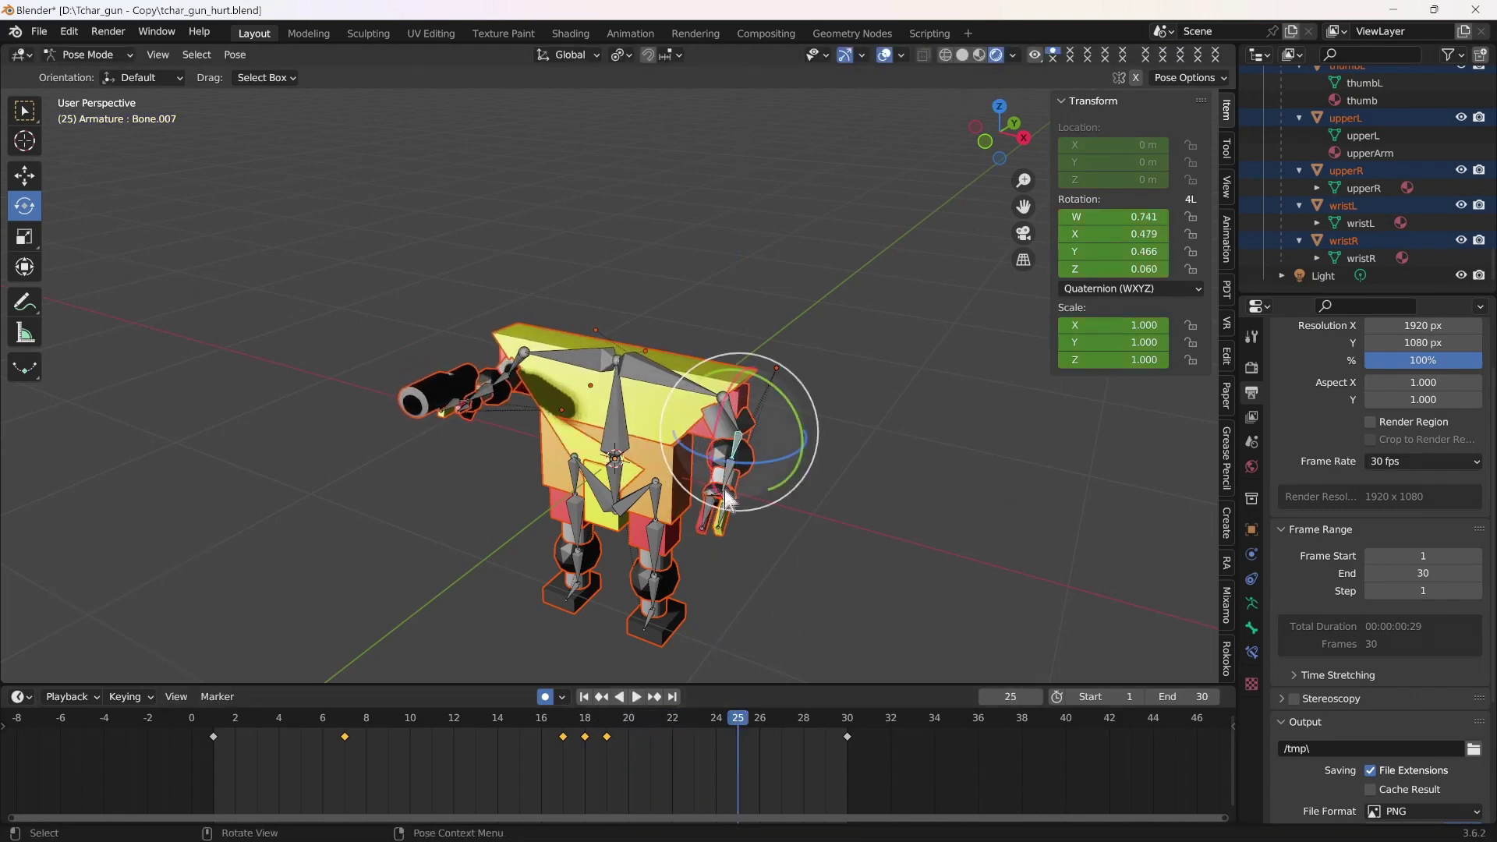
{"action": "left_click_drag", "start_coordinate": [705, 452], "coordinate": [708, 457]}
{"action": "key", "text": "space"}
{"action": "key", "text": "space"}
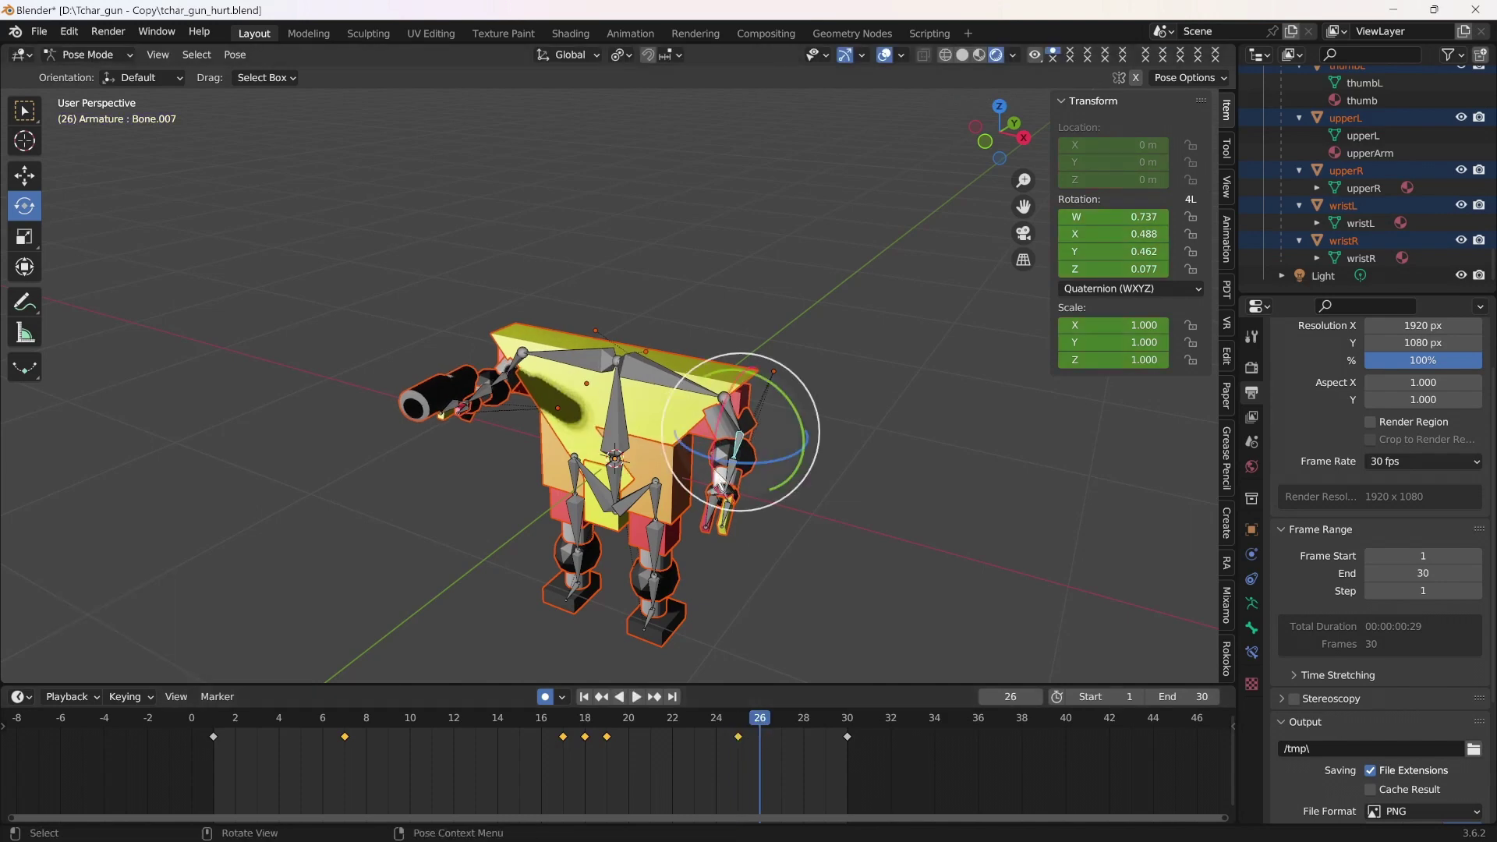
{"action": "left_click_drag", "start_coordinate": [706, 468], "coordinate": [772, 530]}
Step: At frame 29, lower the forearm bone with a trackball rotation of about 60.7° and 4.01°
{"action": "key", "text": "space"}
{"action": "key", "text": "space"}
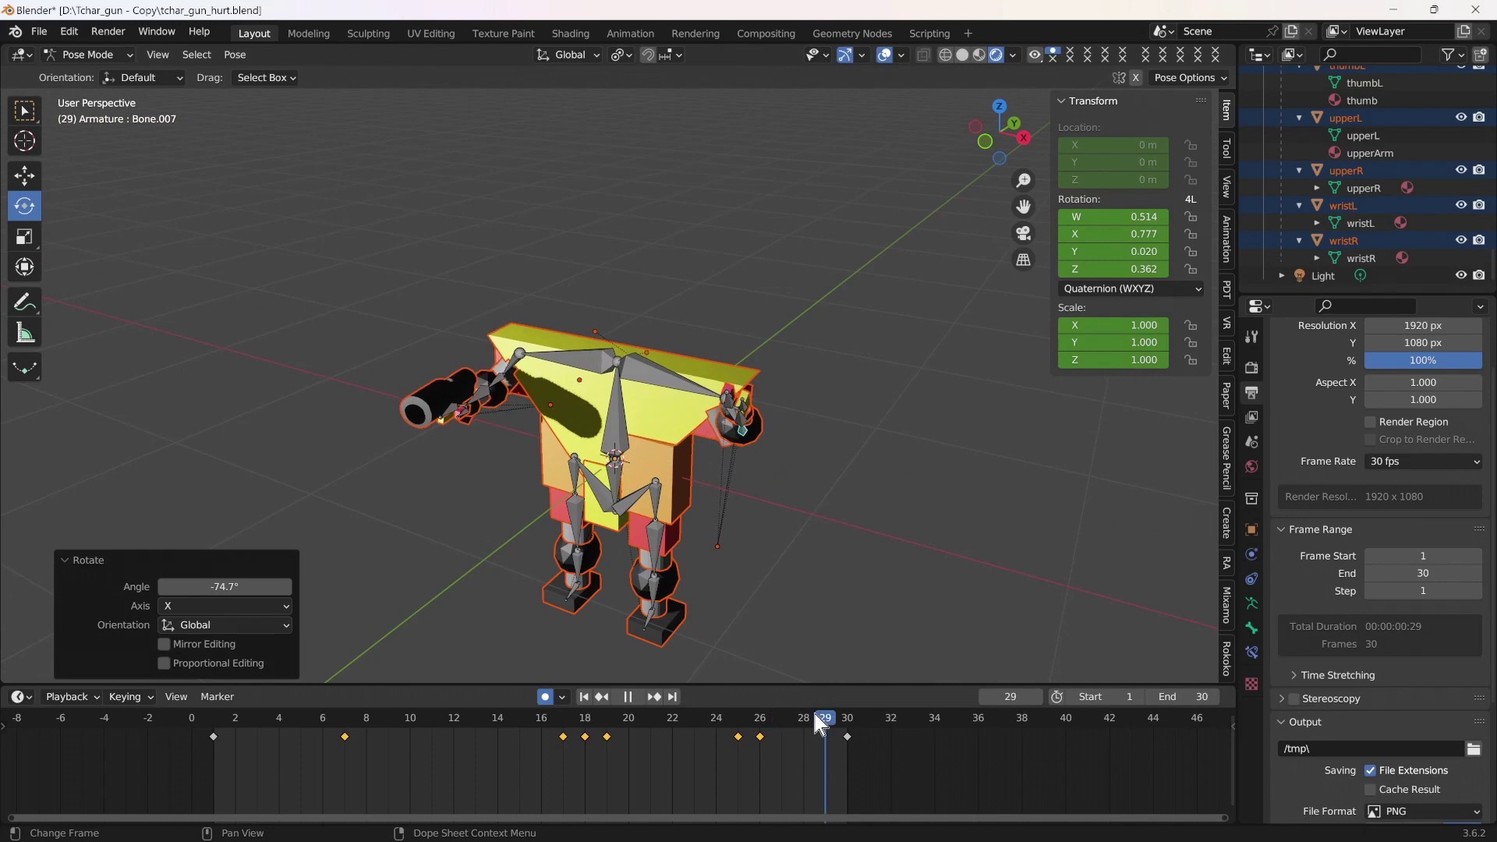
{"action": "key", "text": "r"}
{"action": "key", "text": "r"}
{"action": "left_click", "coordinate": [730, 456]}
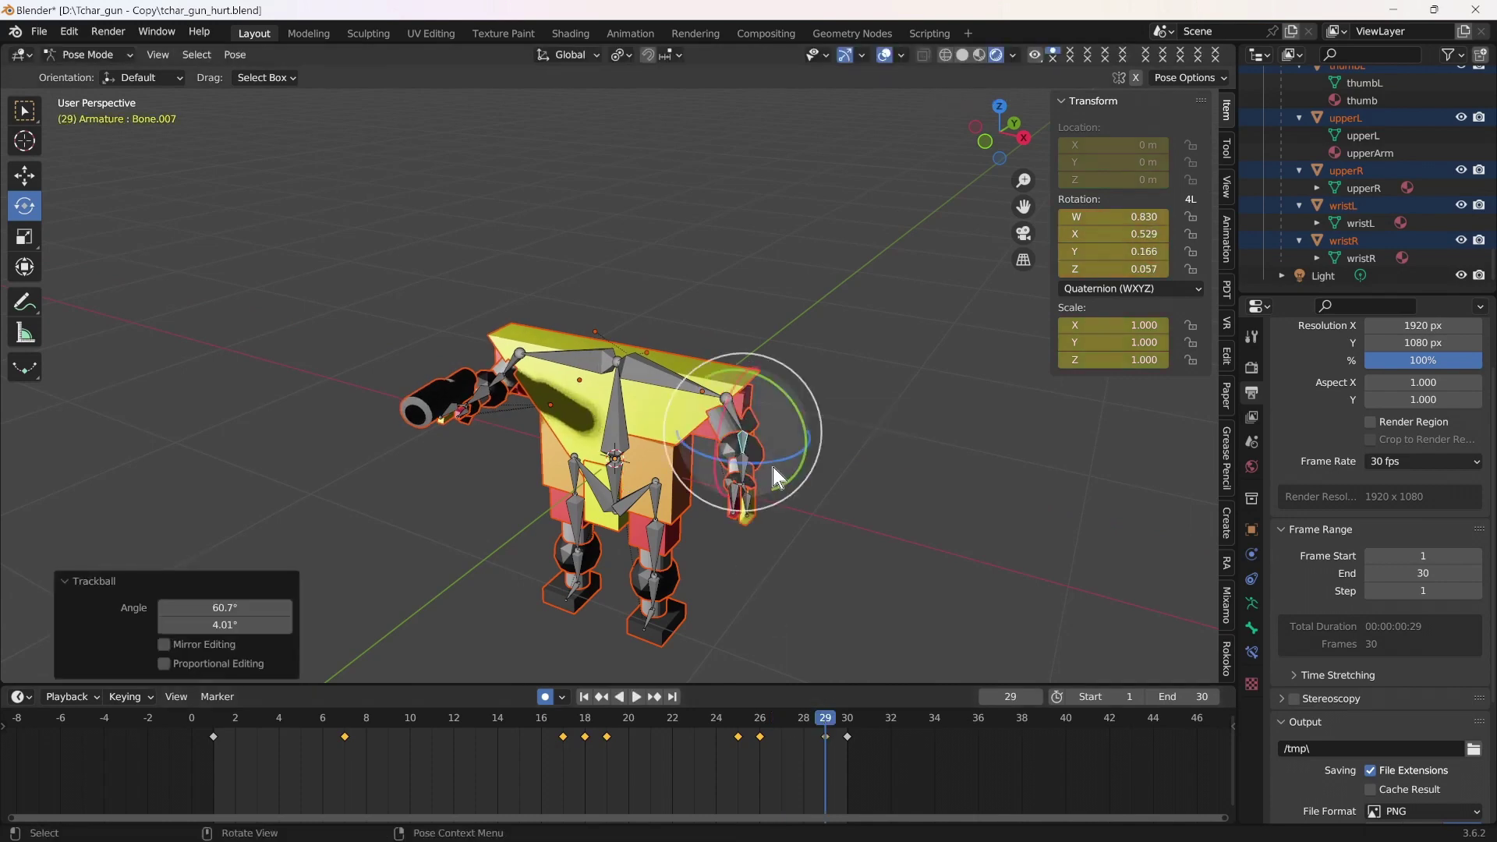
Step: Switch the armature to Object Mode with automatic keyframing off, and save the blend file
{"action": "left_click", "coordinate": [37, 32]}
{"action": "left_click", "coordinate": [70, 191]}
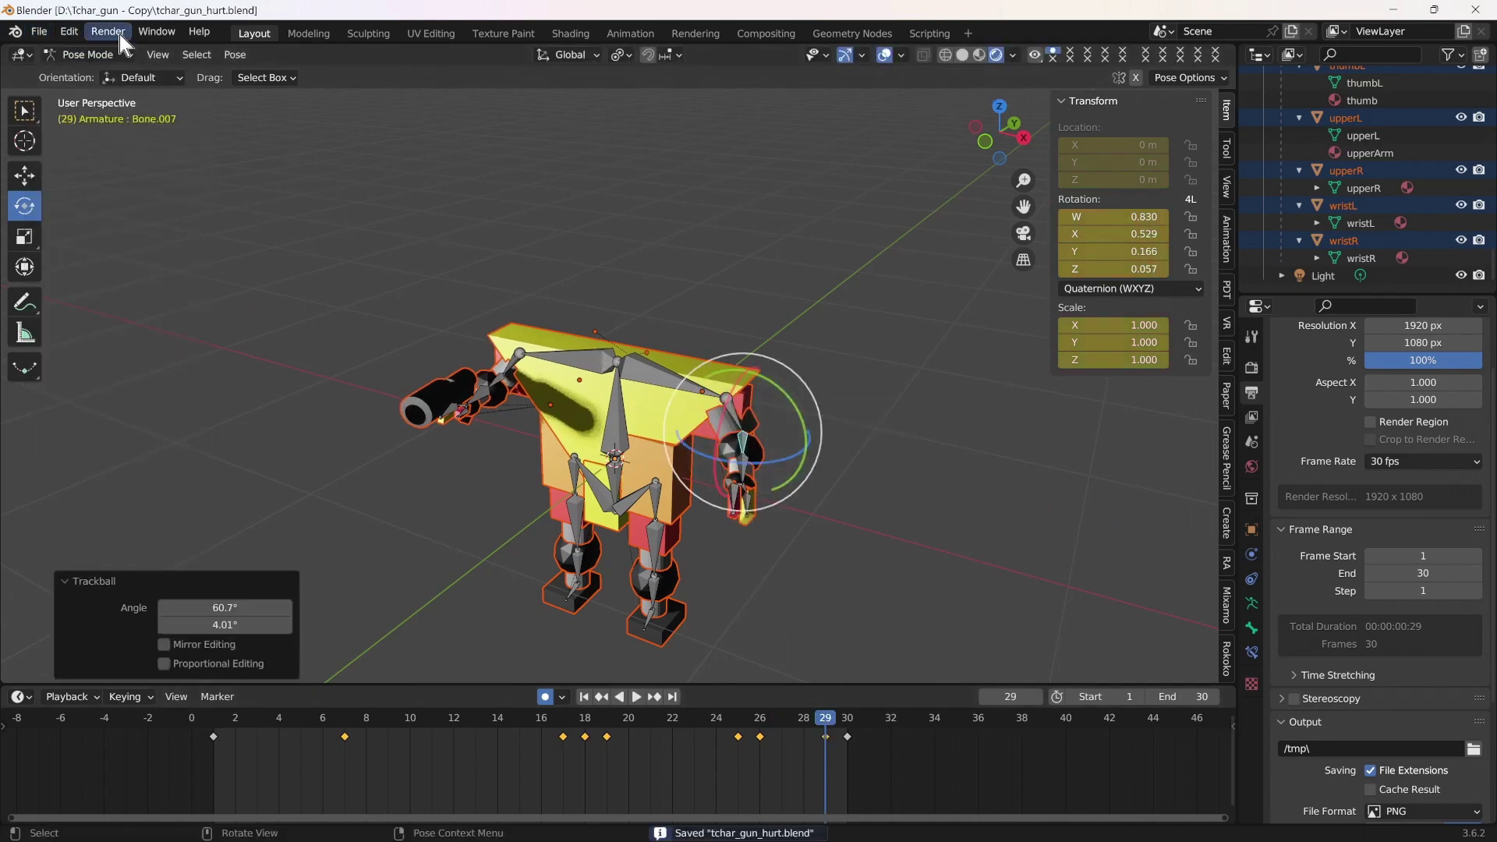
{"action": "left_click", "coordinate": [105, 53]}
{"action": "left_click", "coordinate": [97, 75]}
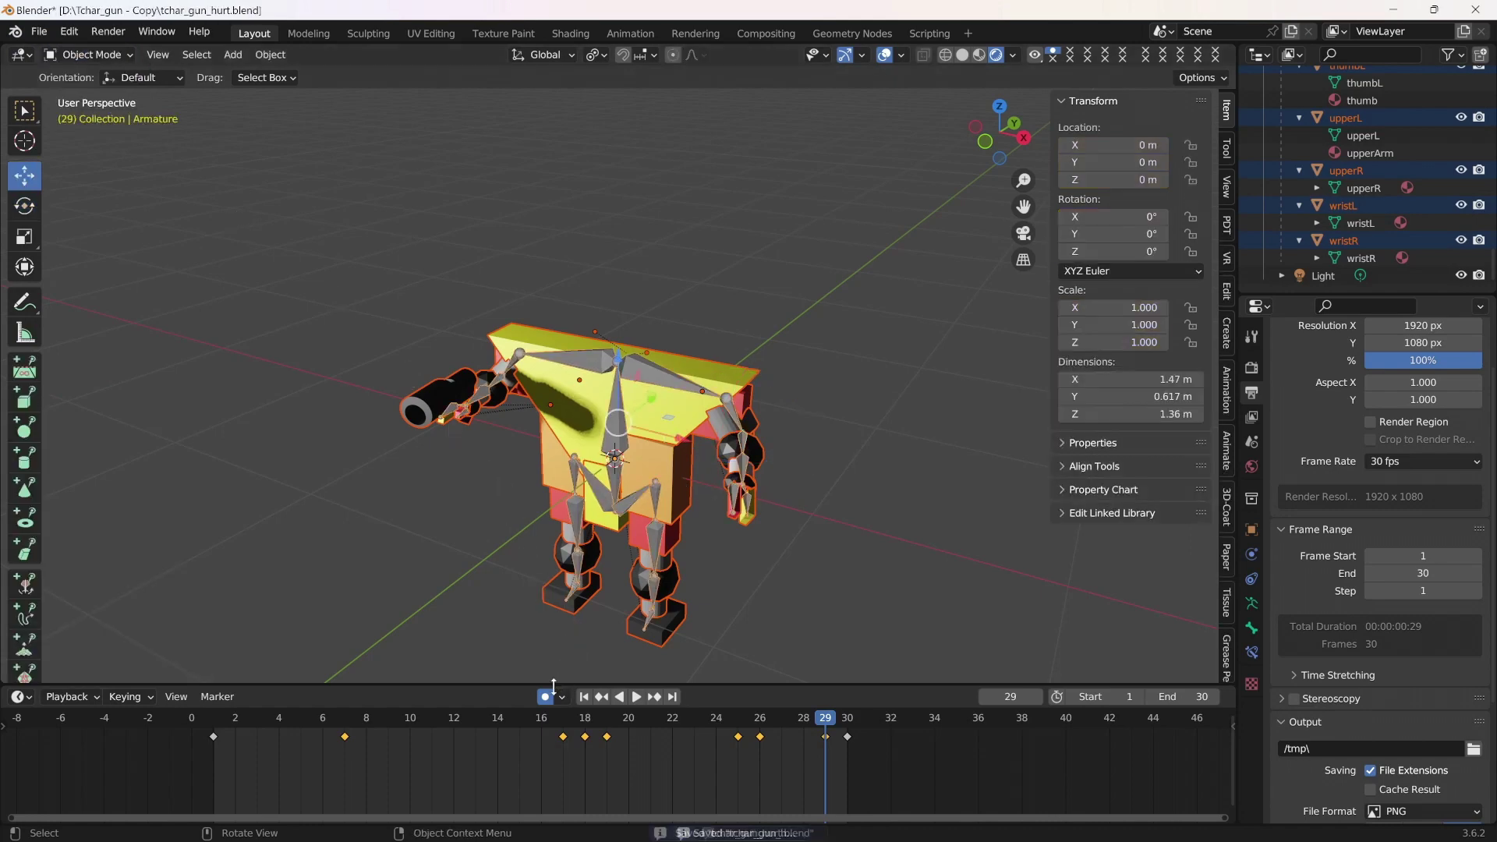
{"action": "left_click", "coordinate": [38, 33]}
{"action": "left_click", "coordinate": [71, 190]}
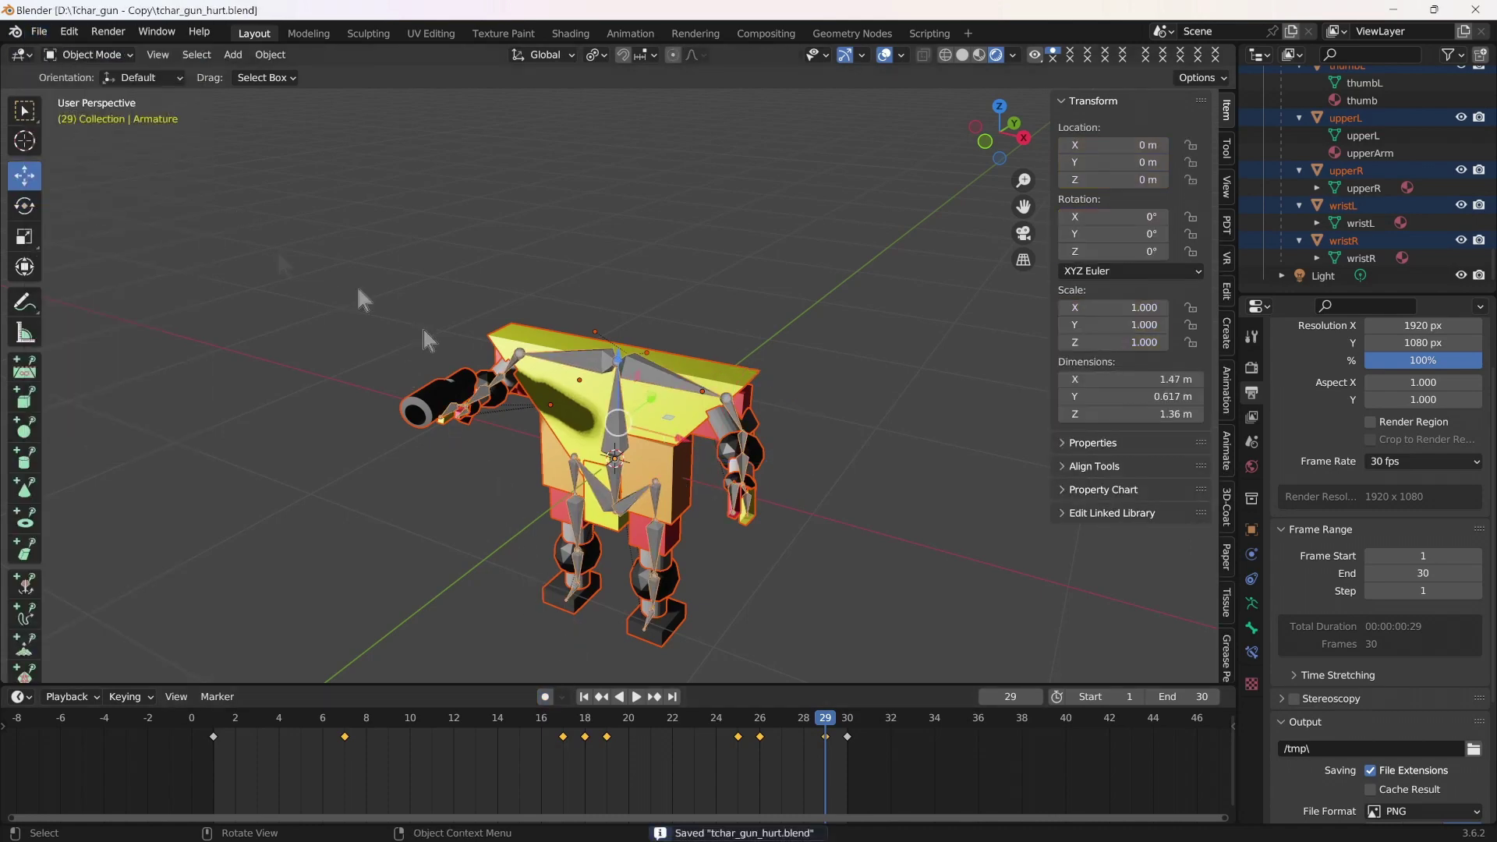
Step: Play the animation from a closer front view to review the arm swing, and stop at frame 22
{"action": "key", "text": "space"}
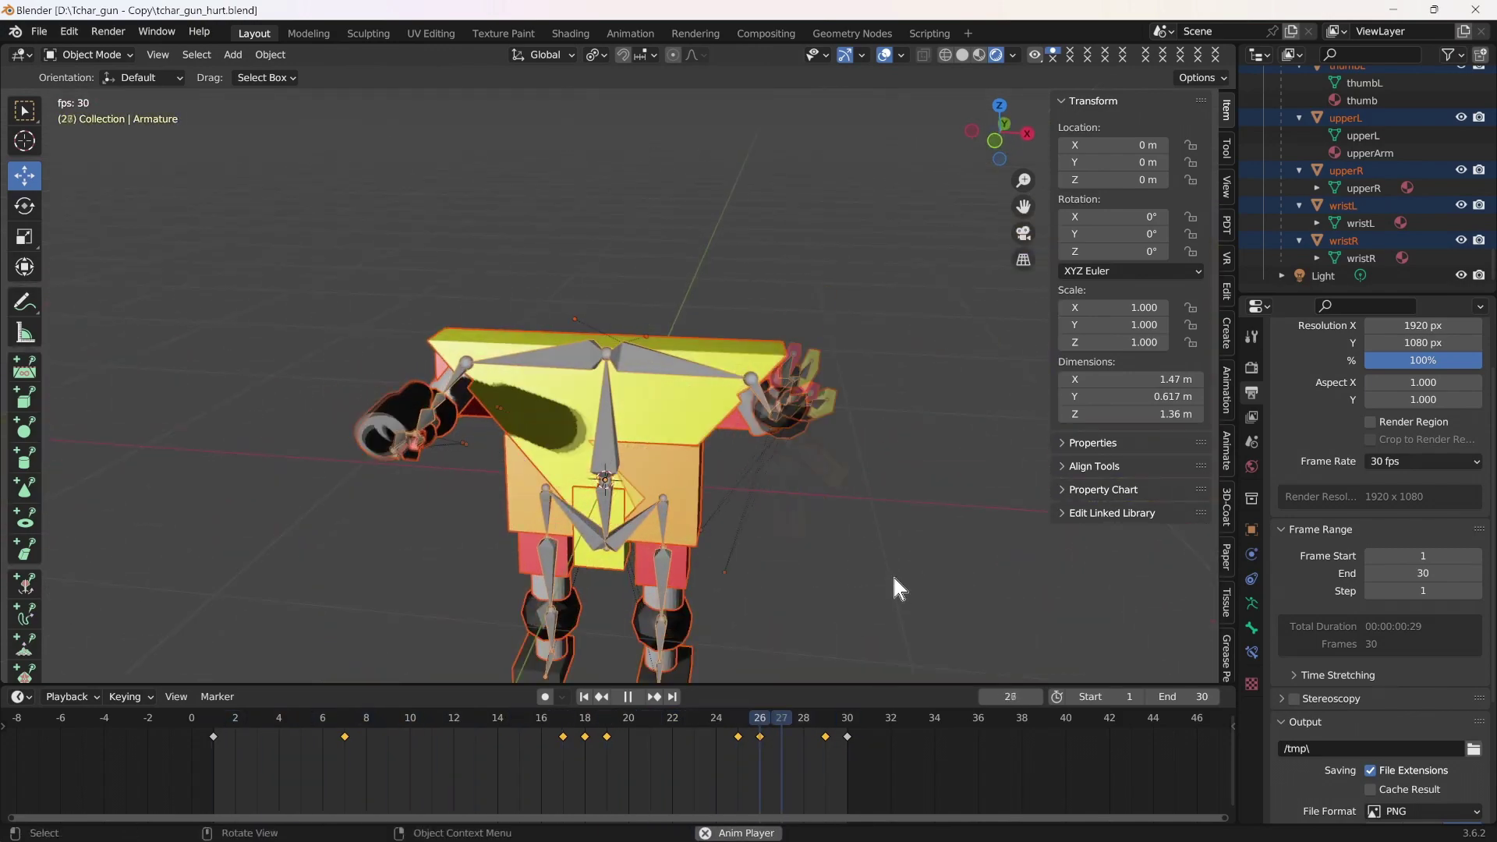
{"action": "left_click", "coordinate": [1011, 233]}
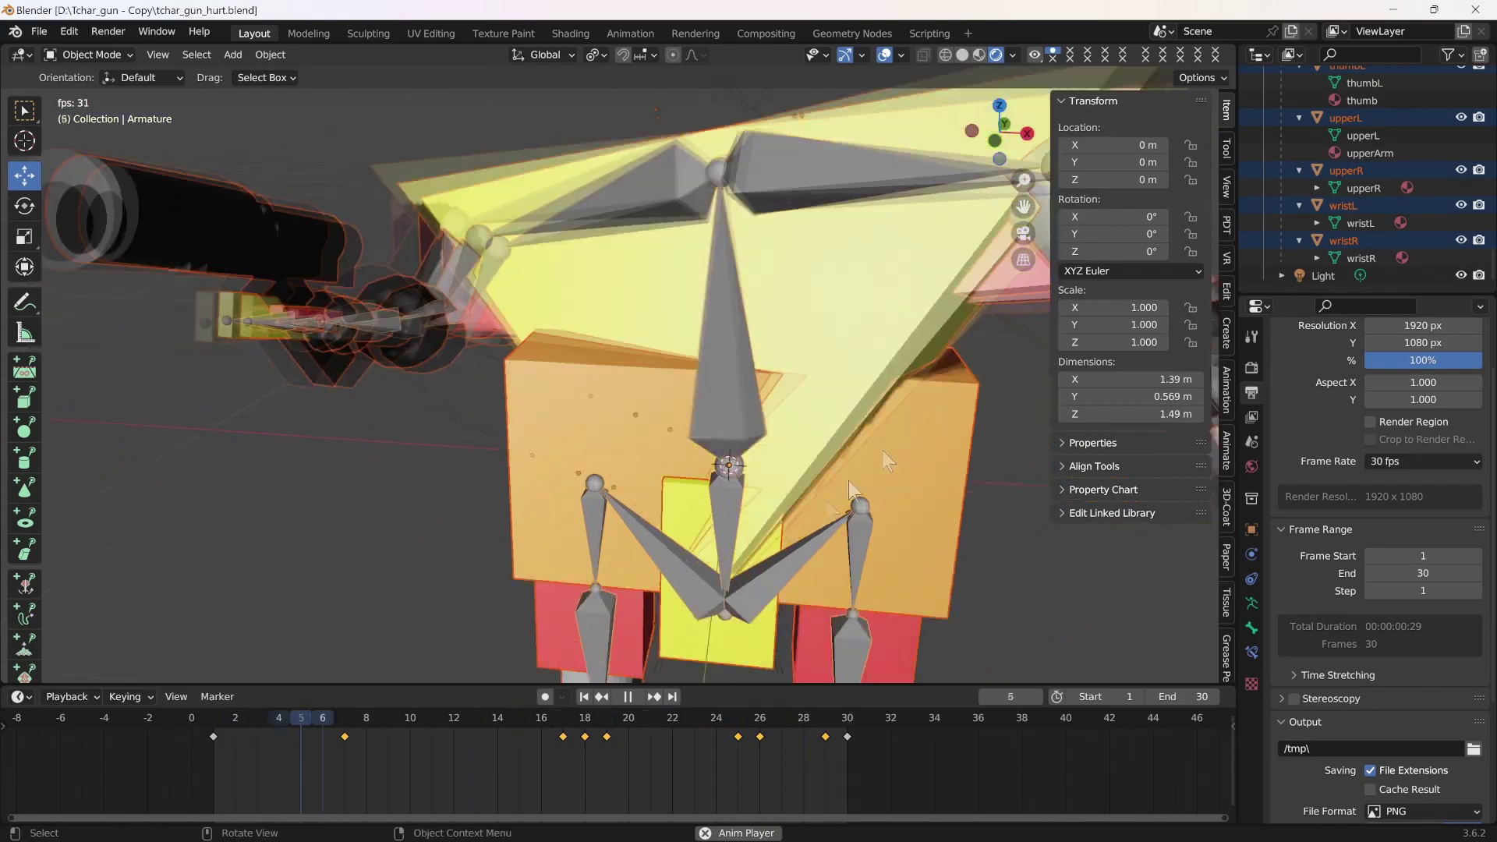
{"action": "middle_click_drag", "start_coordinate": [1043, 221], "coordinate": [826, 517]}
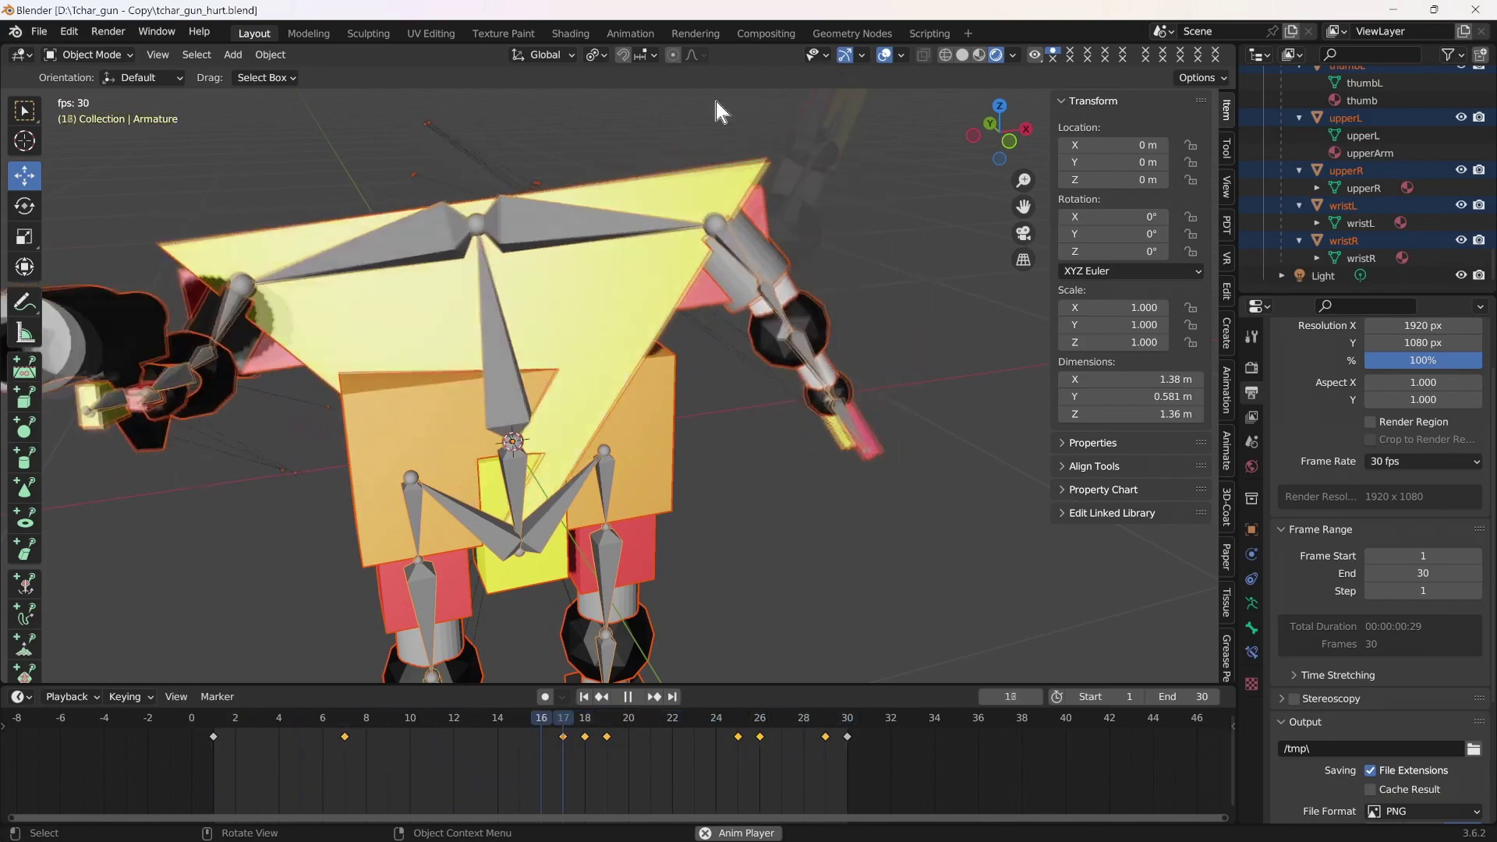
{"action": "left_click_drag", "start_coordinate": [613, 721], "coordinate": [672, 729]}
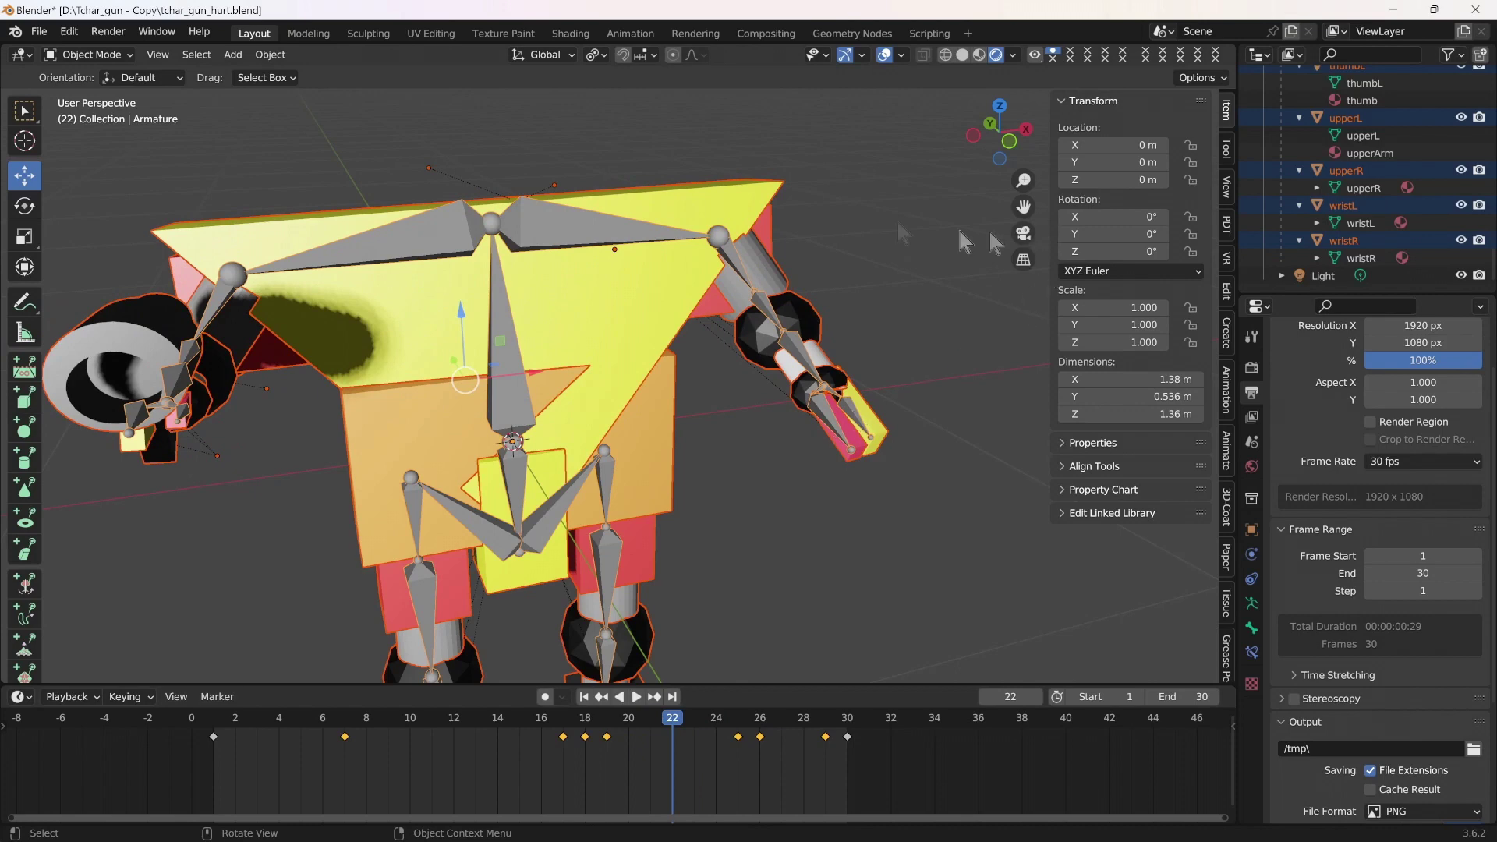
Step: In Pose Mode, key the upper arm bone at frame 22 with X rotations of about -10.9° and 10.8°, and scrub through the swing
{"action": "left_click", "coordinate": [88, 54]}
{"action": "left_click", "coordinate": [85, 107]}
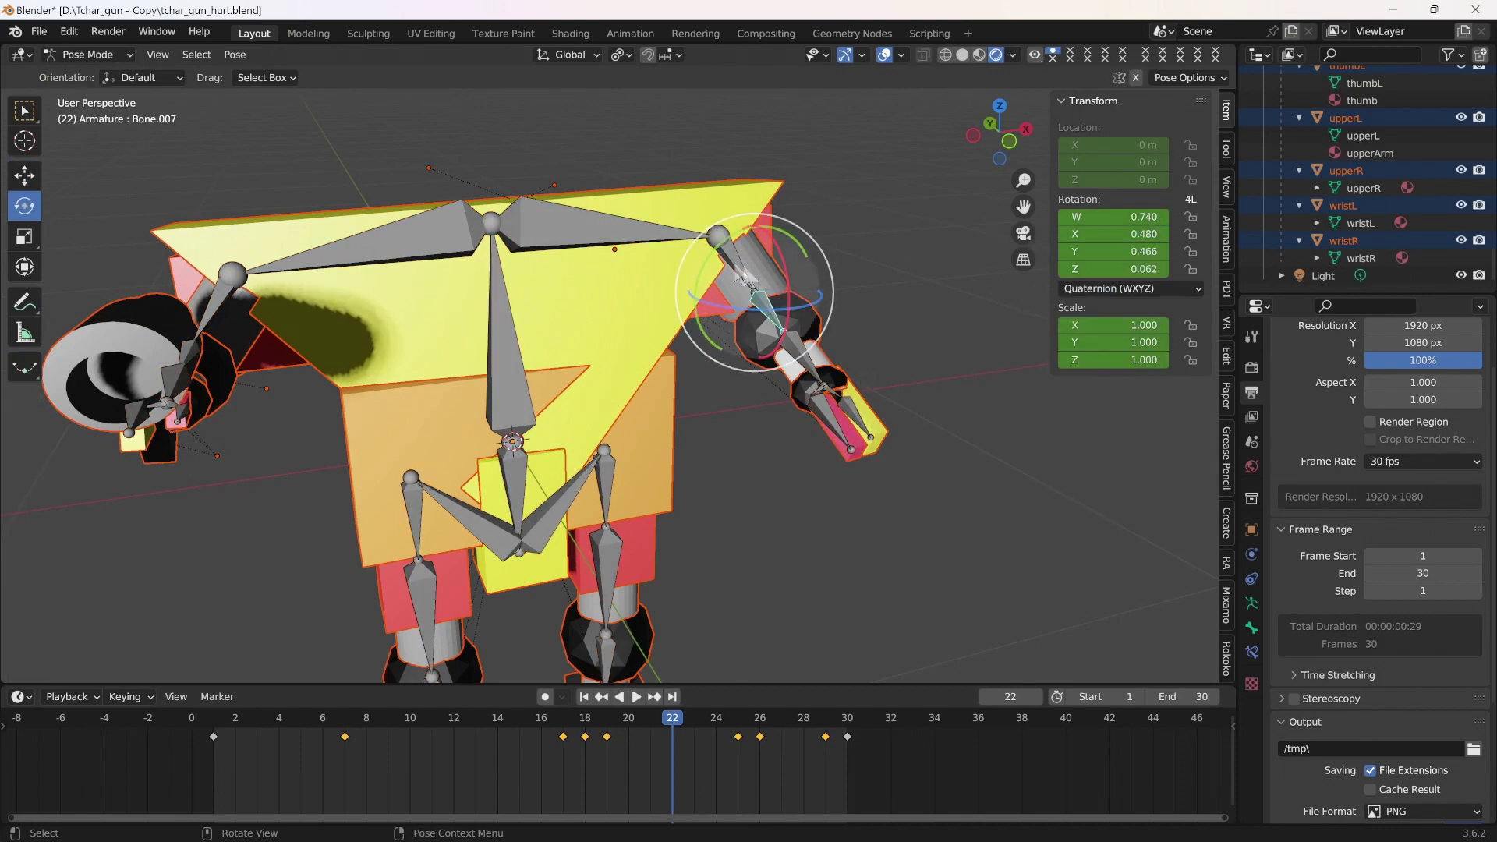
{"action": "left_click_drag", "start_coordinate": [747, 212], "coordinate": [733, 331]}
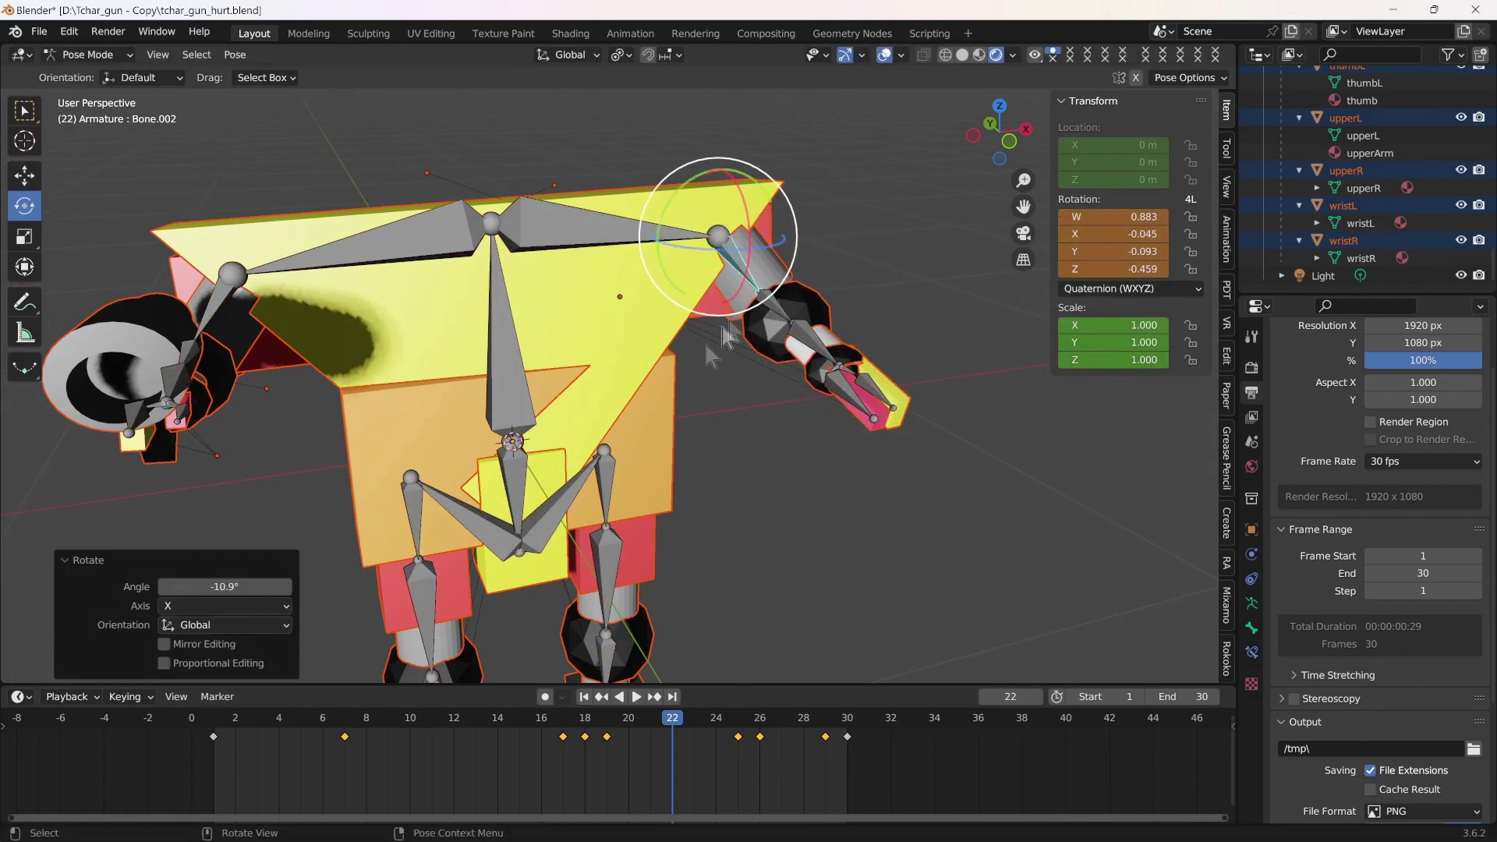
{"action": "left_click_drag", "start_coordinate": [747, 216], "coordinate": [733, 242]}
{"action": "left_click", "coordinate": [411, 745]}
{"action": "key", "text": "space"}
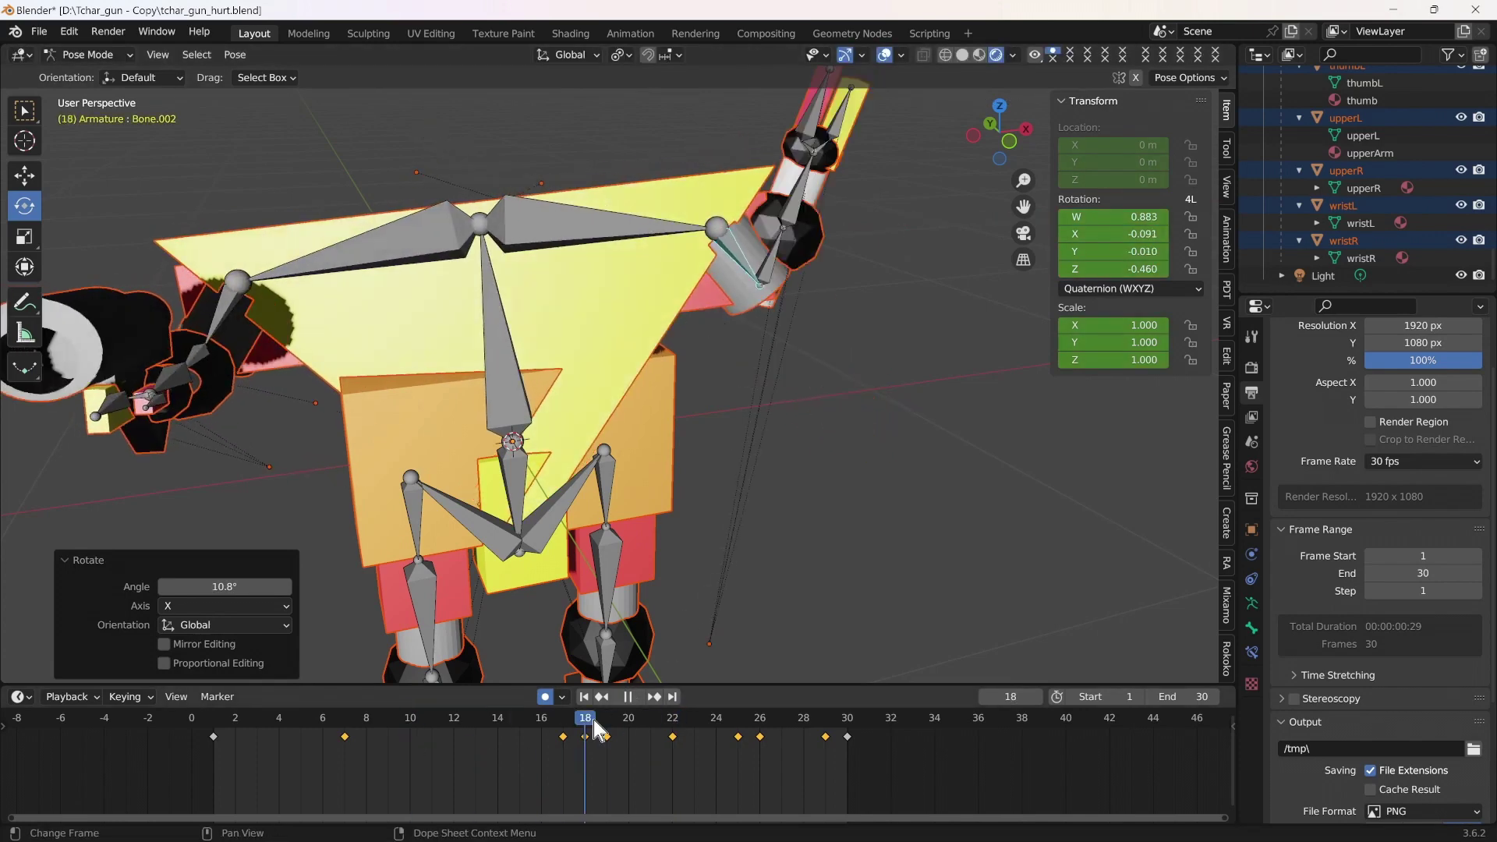
{"action": "left_click_drag", "start_coordinate": [596, 729], "coordinate": [604, 729]}
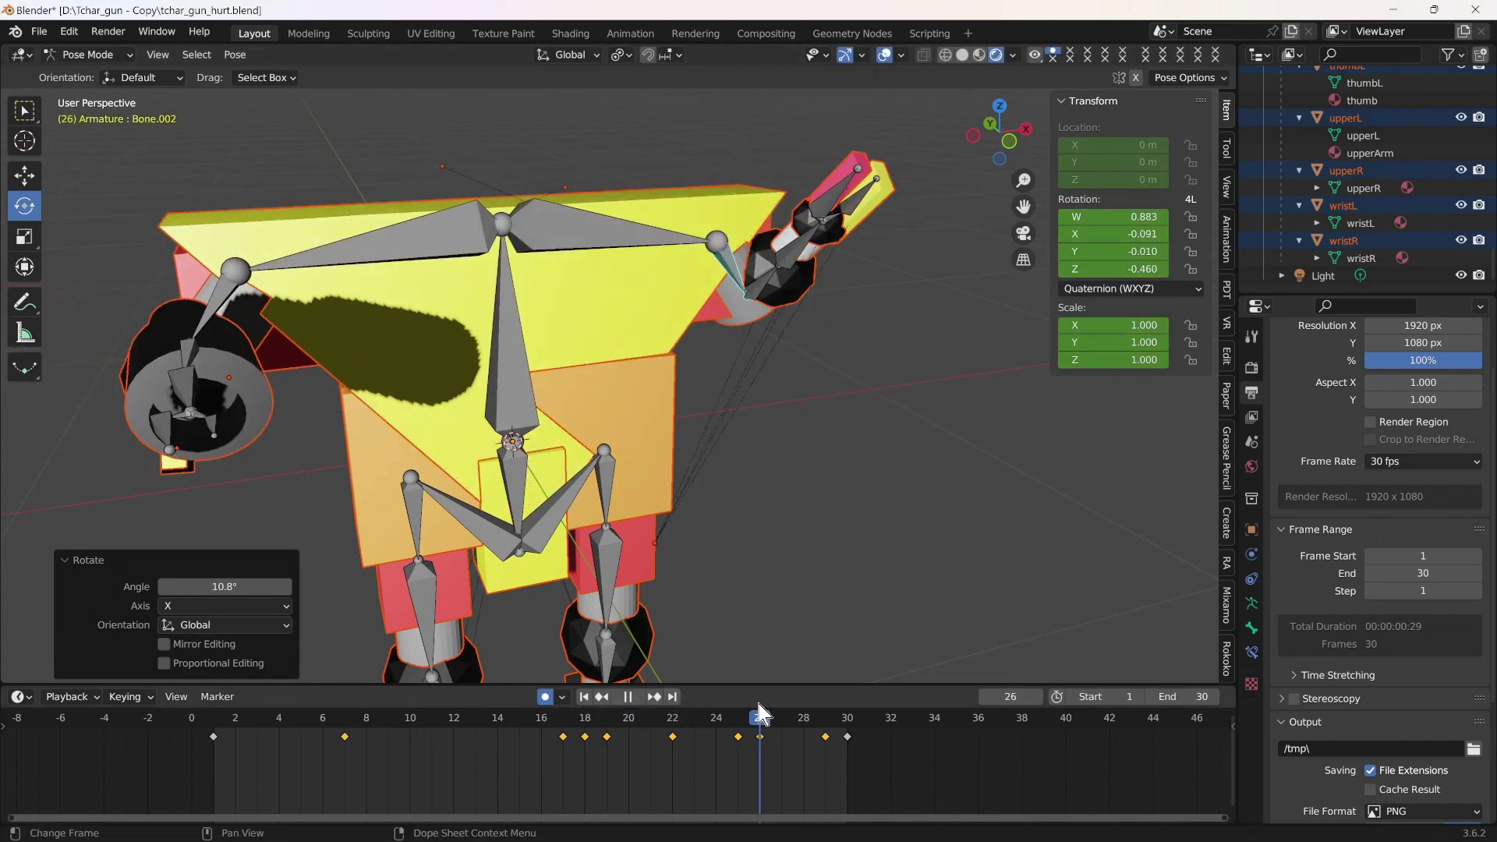
{"action": "left_click_drag", "start_coordinate": [600, 721], "coordinate": [596, 725]}
Step: Change the interpolation mode of all keyframes in the timeline and play the animation to check it
{"action": "left_click_drag", "start_coordinate": [889, 772], "coordinate": [207, 729]}
{"action": "right_click", "coordinate": [735, 742]}
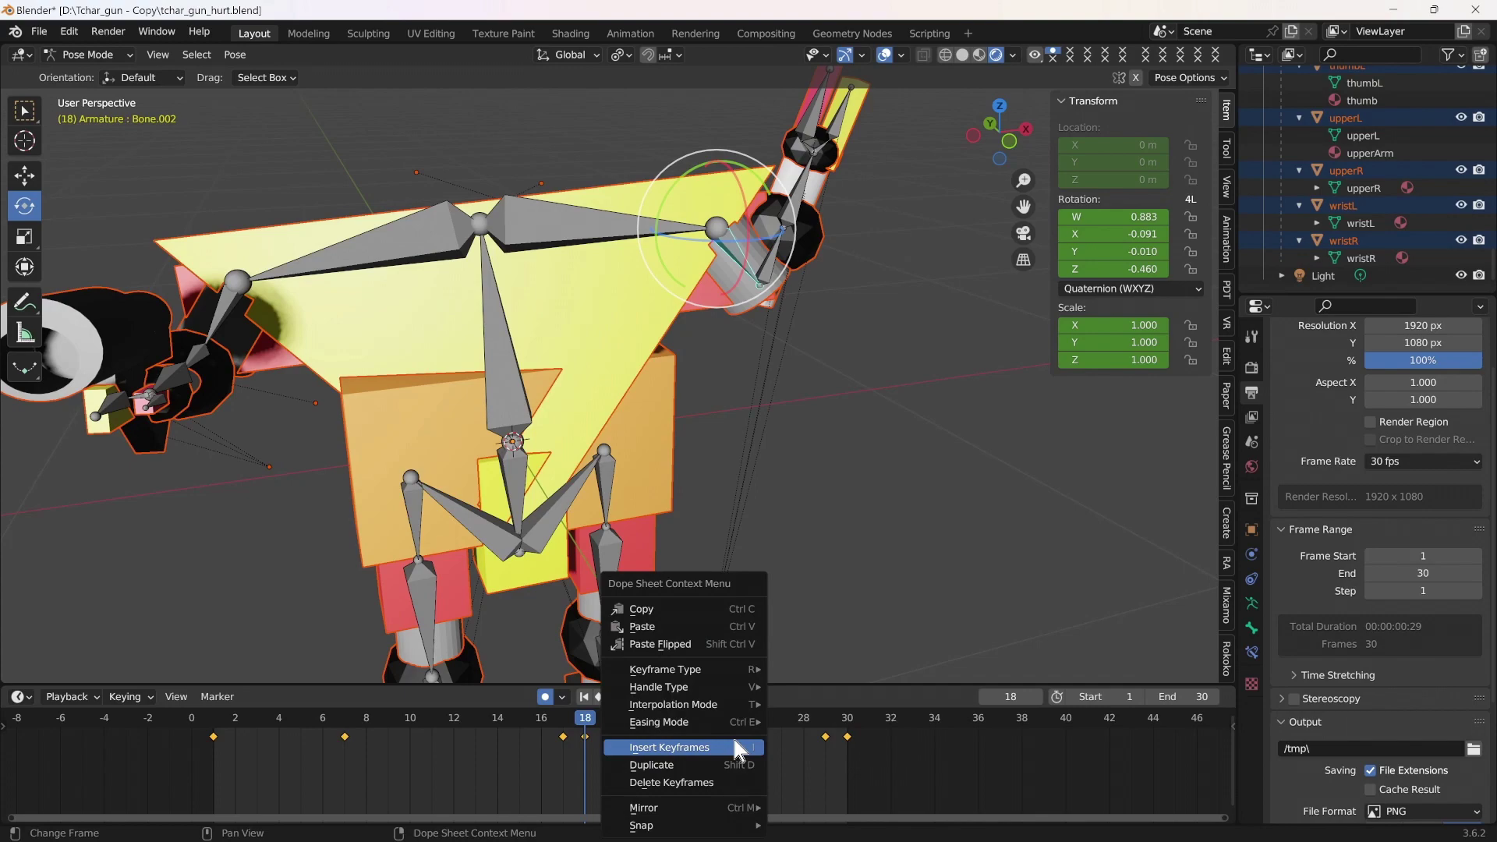
{"action": "mouse_move", "coordinate": [731, 711]}
{"action": "left_click", "coordinate": [811, 629]}
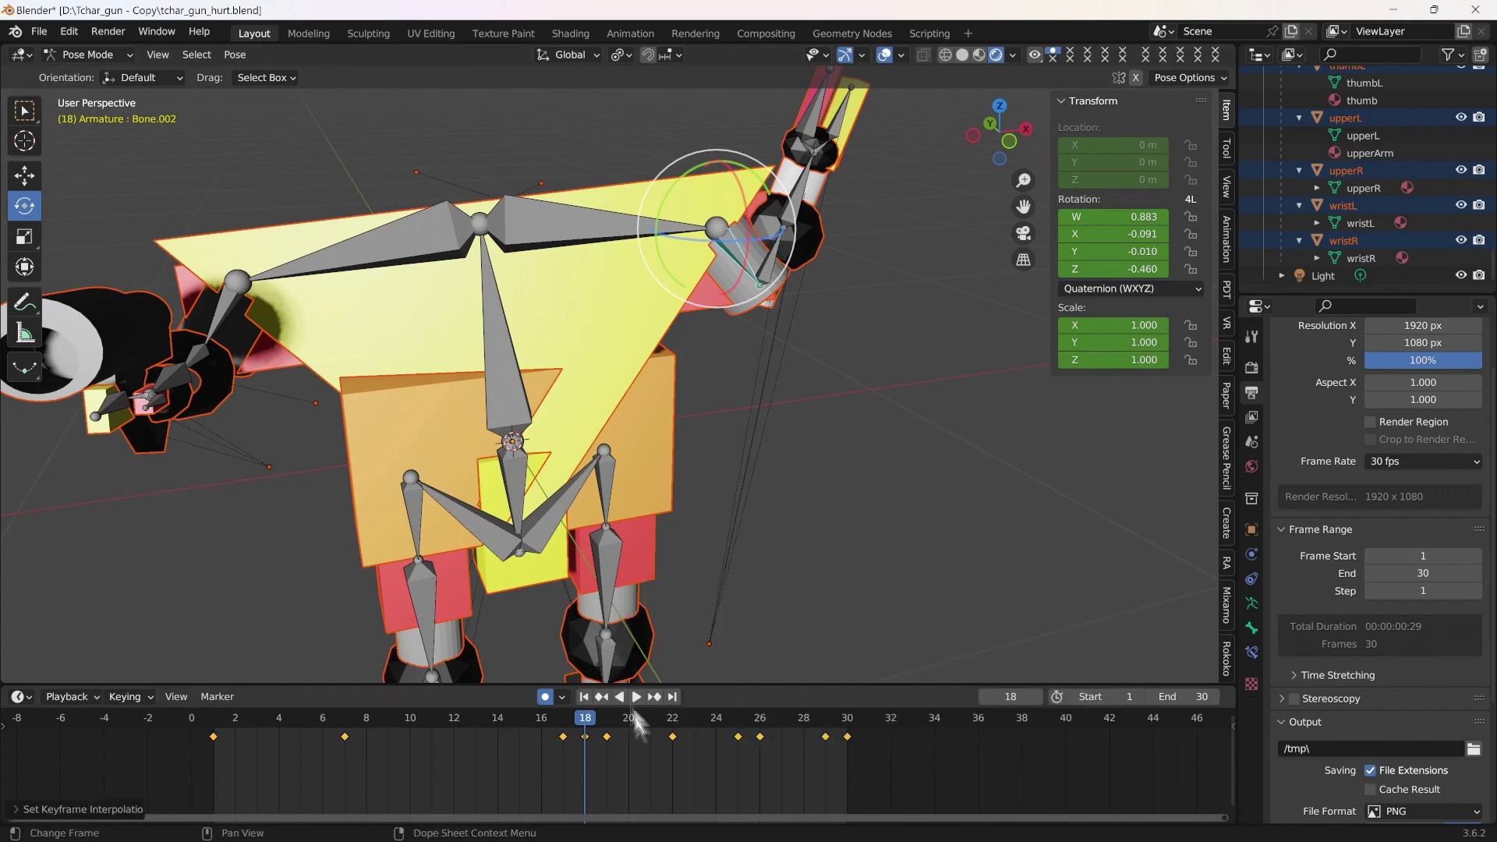
{"action": "left_click", "coordinate": [636, 696]}
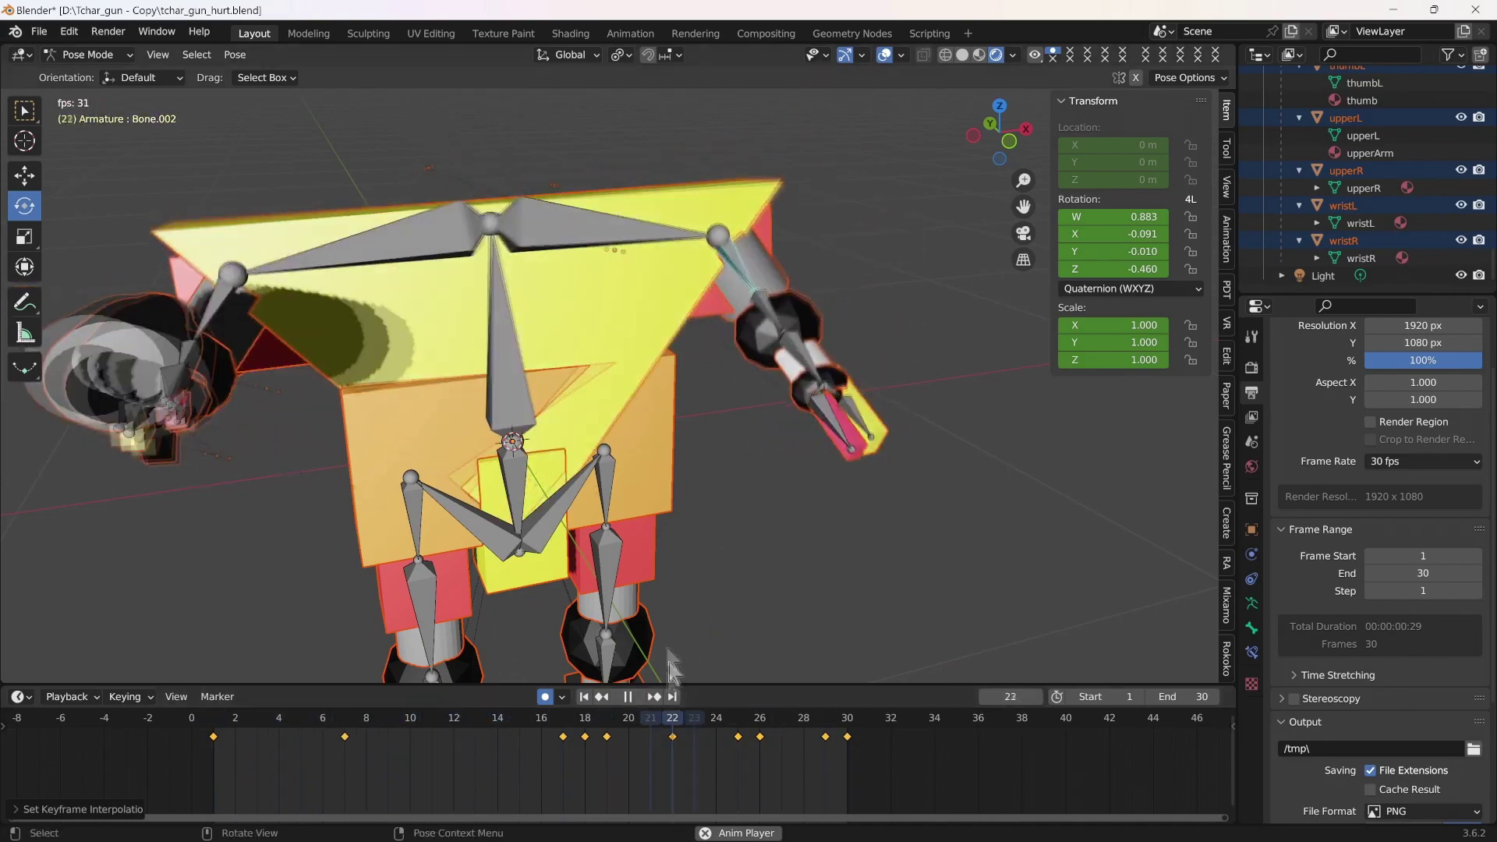
{"action": "left_click", "coordinate": [629, 697]}
Step: Start an FBX export into the tchar_melee_hurt folder, using the existing tchar_melee_hurt.fbx as the target file
{"action": "left_click", "coordinate": [108, 31]}
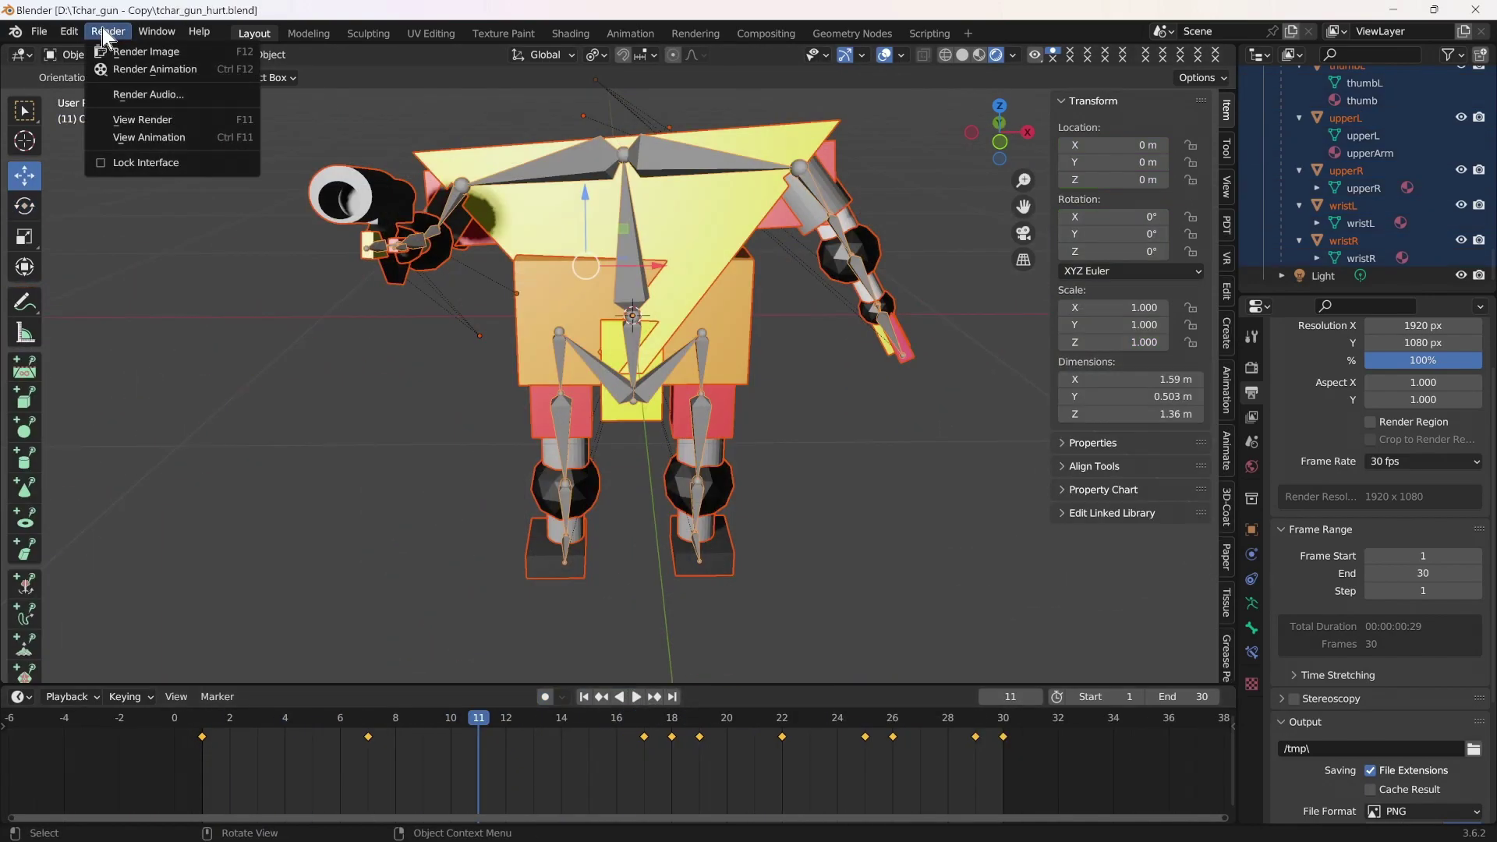
{"action": "mouse_move", "coordinate": [80, 36]}
{"action": "mouse_move", "coordinate": [94, 329]}
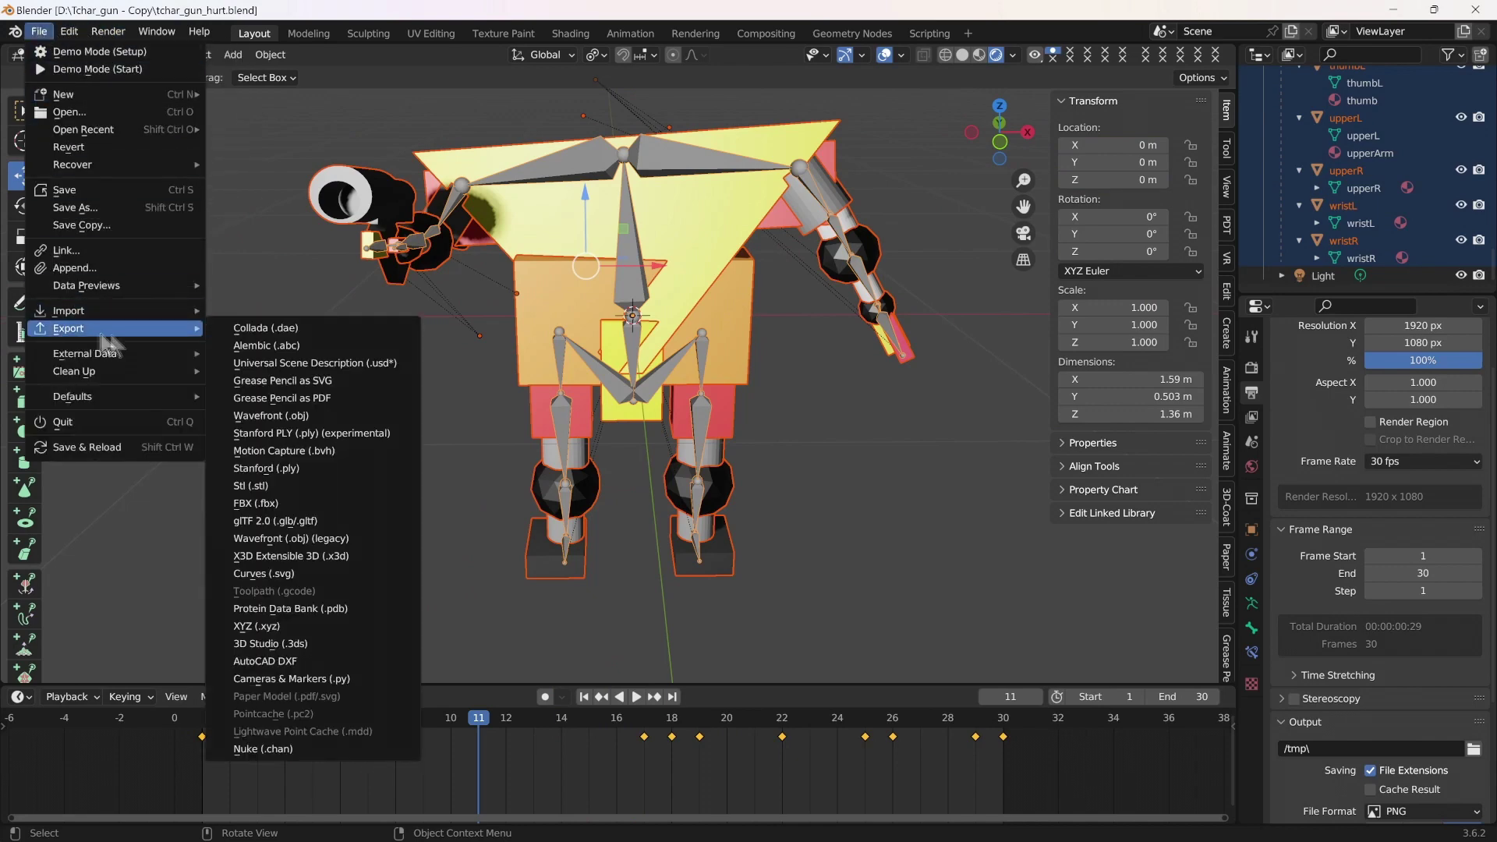
{"action": "left_click", "coordinate": [290, 502]}
{"action": "double_click", "coordinate": [543, 197]}
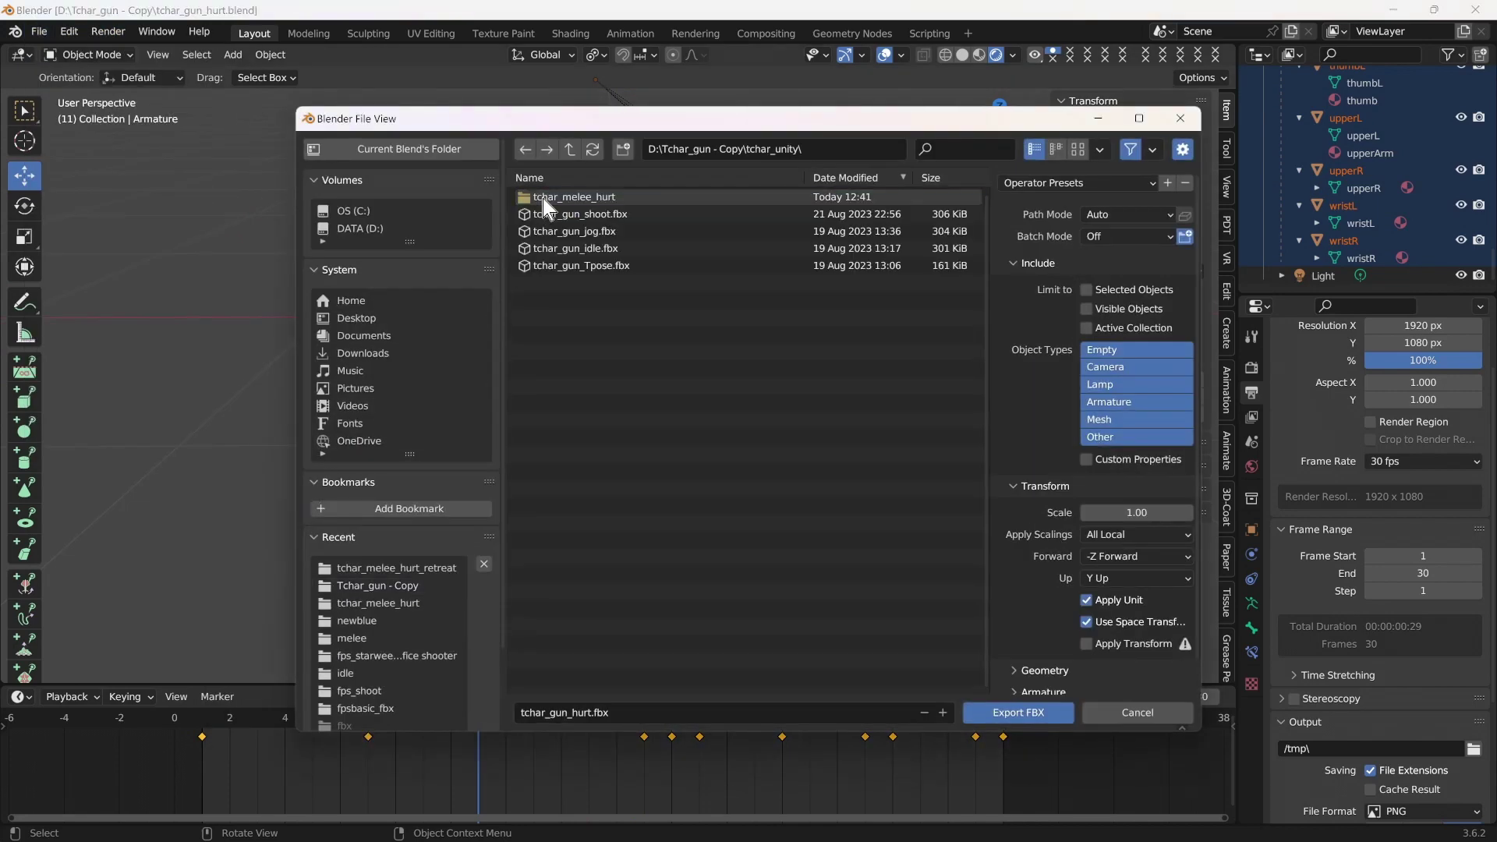
{"action": "double_click", "coordinate": [544, 197]}
{"action": "left_click", "coordinate": [597, 214]}
Step: Set the export's path mode to Copy, limit it to selected objects and set the forward axis to Z Forward
{"action": "left_click", "coordinate": [1168, 213]}
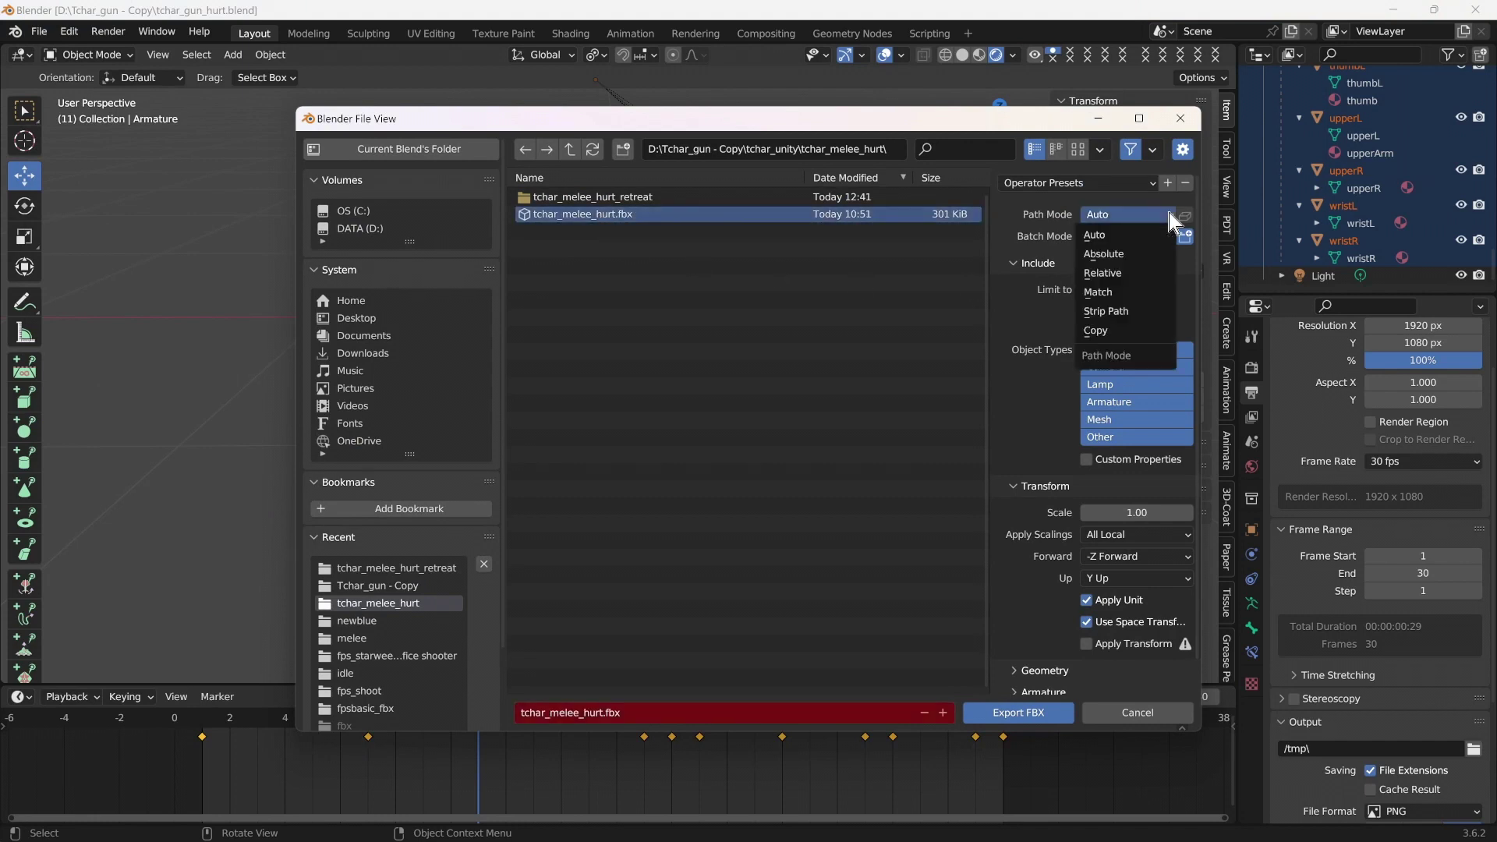
{"action": "left_click", "coordinate": [1117, 327]}
{"action": "left_click", "coordinate": [1087, 289]}
{"action": "scroll", "coordinate": [1118, 498], "scroll_direction": "down", "scroll_amount": 1}
{"action": "left_click", "coordinate": [1162, 526]}
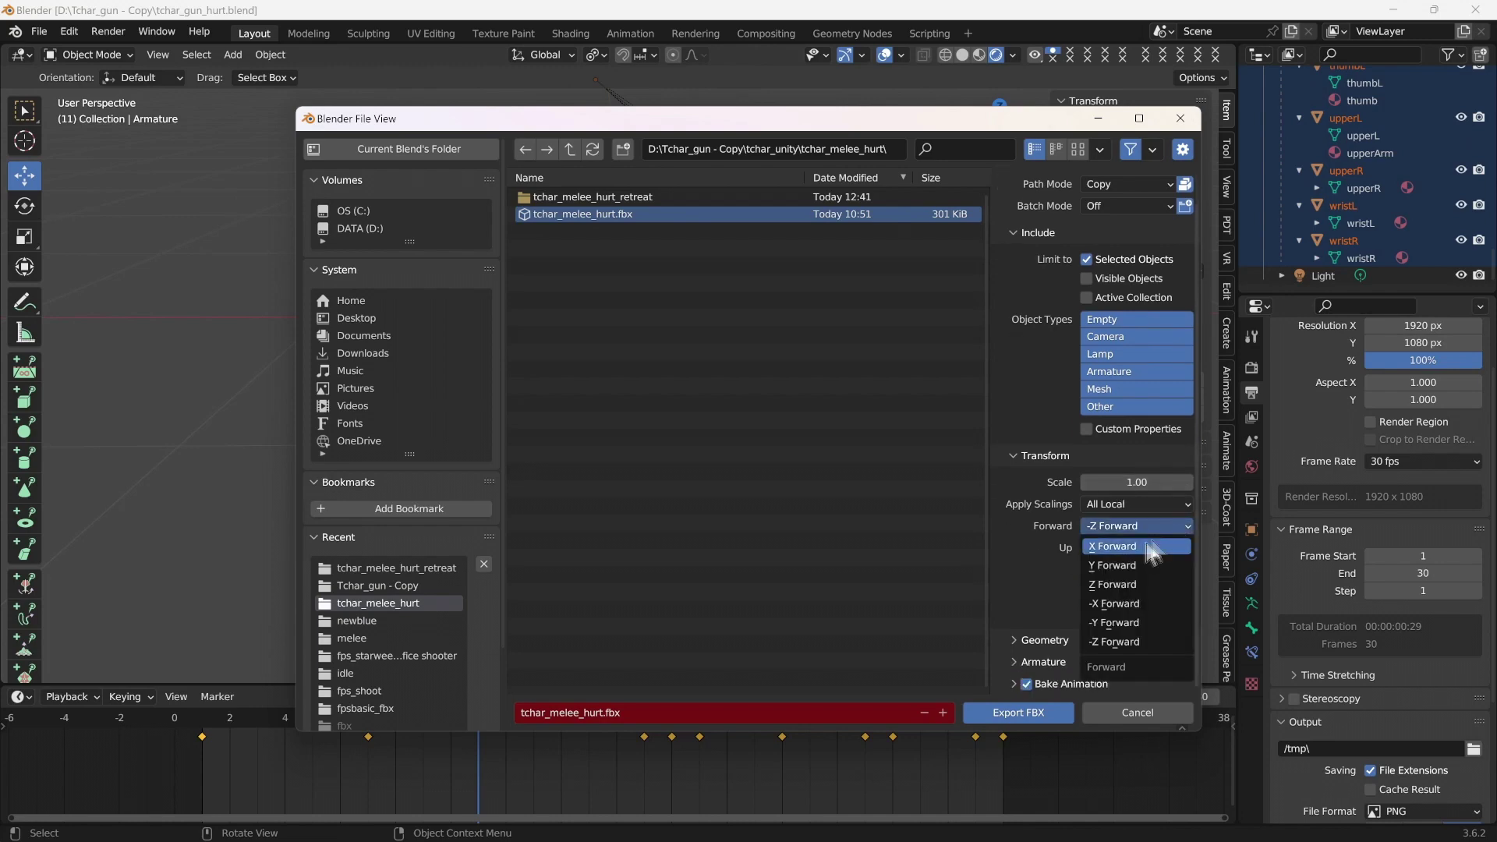
{"action": "left_click", "coordinate": [1139, 585]}
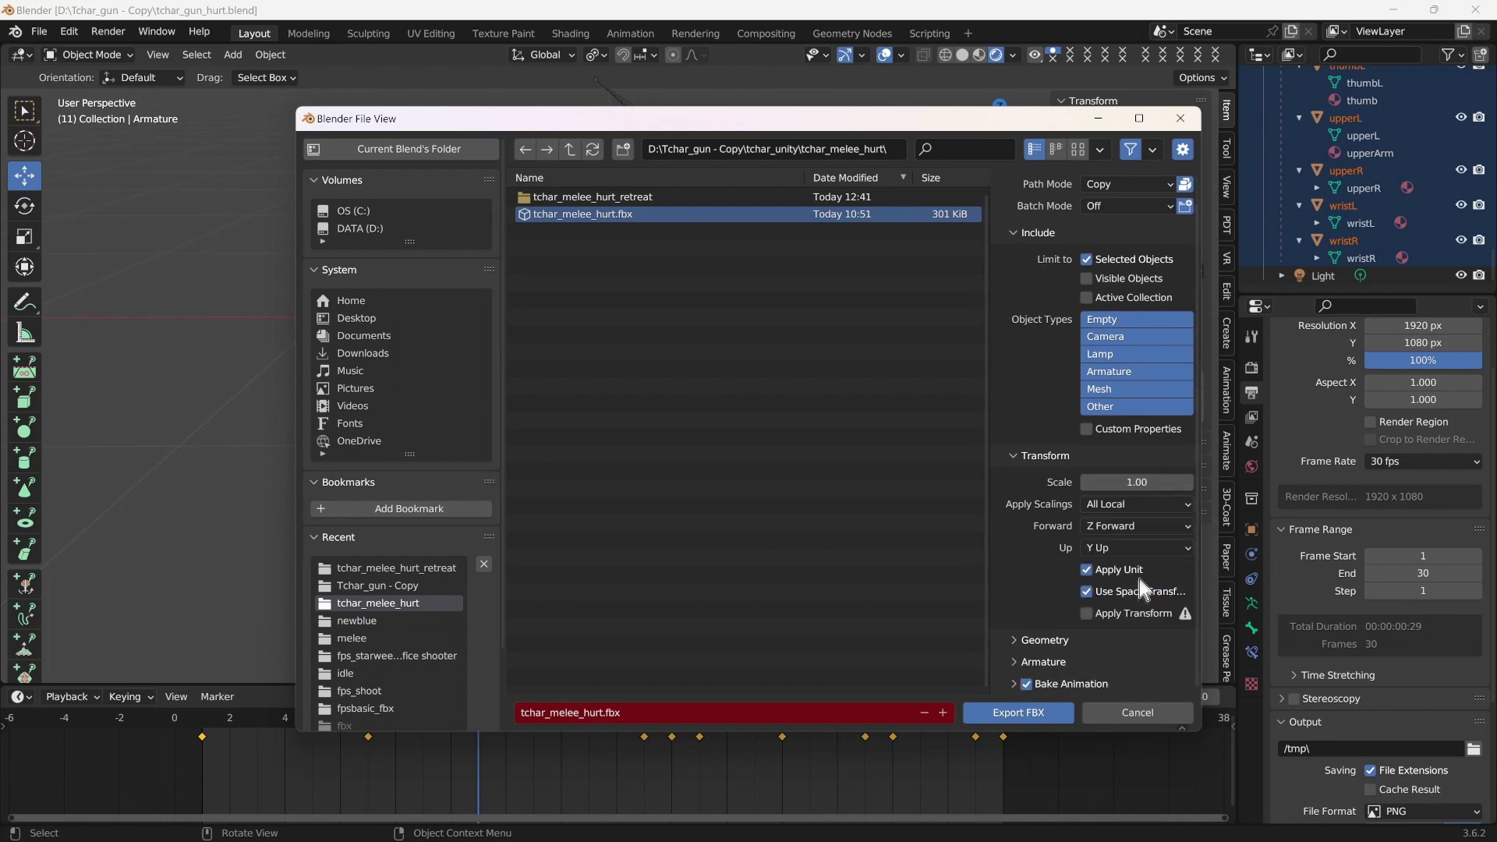
Step: Show the geometry and armature export options and enable Only Deform Bones
{"action": "left_click", "coordinate": [1013, 640]}
{"action": "scroll", "coordinate": [1050, 594], "scroll_direction": "down", "scroll_amount": 2}
{"action": "scroll", "coordinate": [1040, 608], "scroll_direction": "down", "scroll_amount": 4}
{"action": "scroll", "coordinate": [1049, 614], "scroll_direction": "down", "scroll_amount": 2}
{"action": "scroll", "coordinate": [1061, 634], "scroll_direction": "down", "scroll_amount": 2}
{"action": "left_click", "coordinate": [1085, 635]}
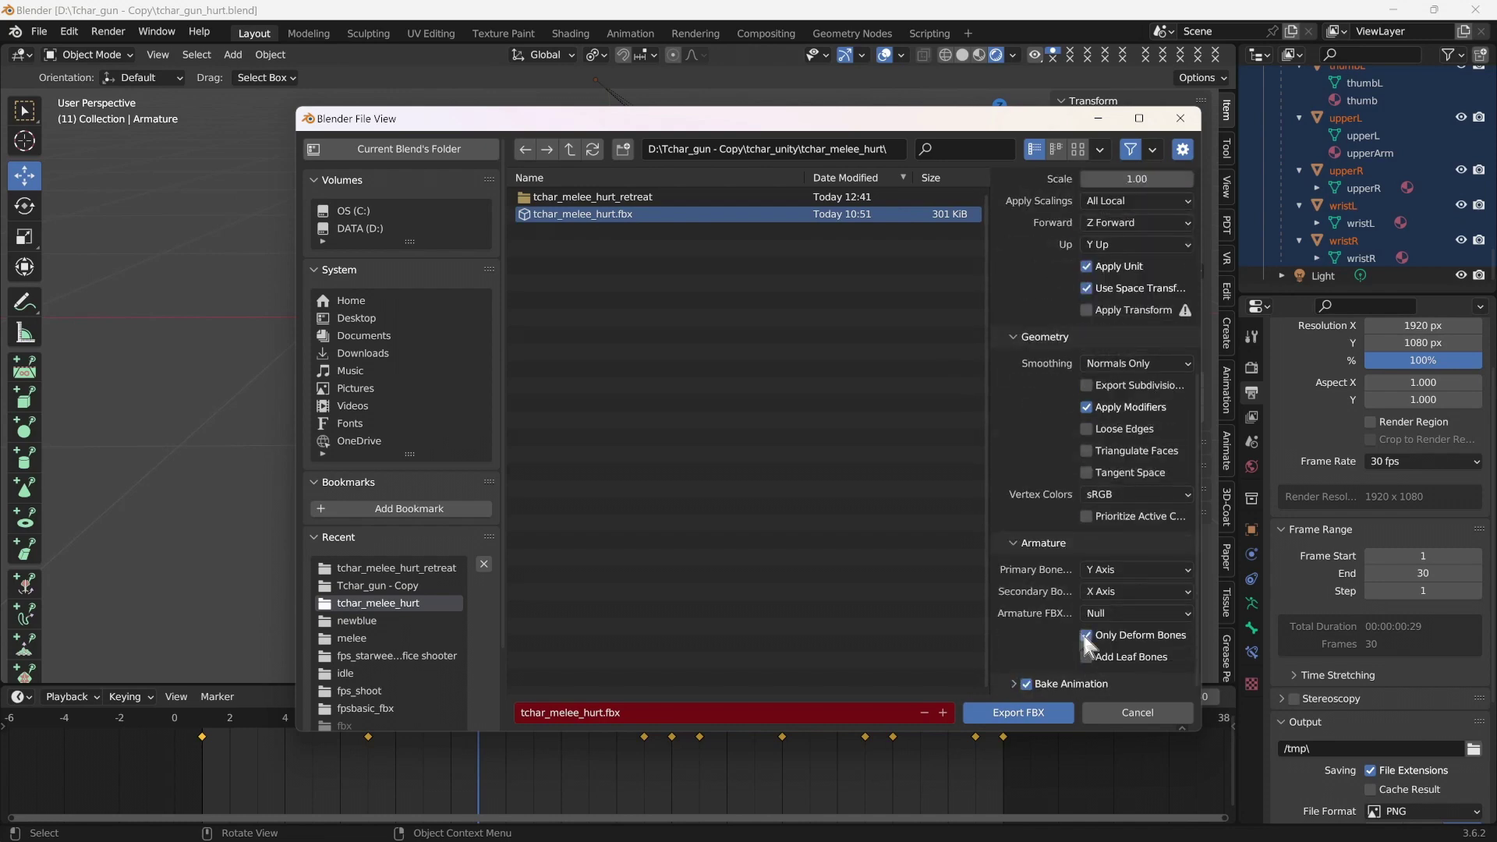
Step: Show the Bake Animation export options with baking enabled and export tchar_melee_hurt.fbx
{"action": "left_click", "coordinate": [1011, 680]}
{"action": "scroll", "coordinate": [1010, 620], "scroll_direction": "down", "scroll_amount": 3}
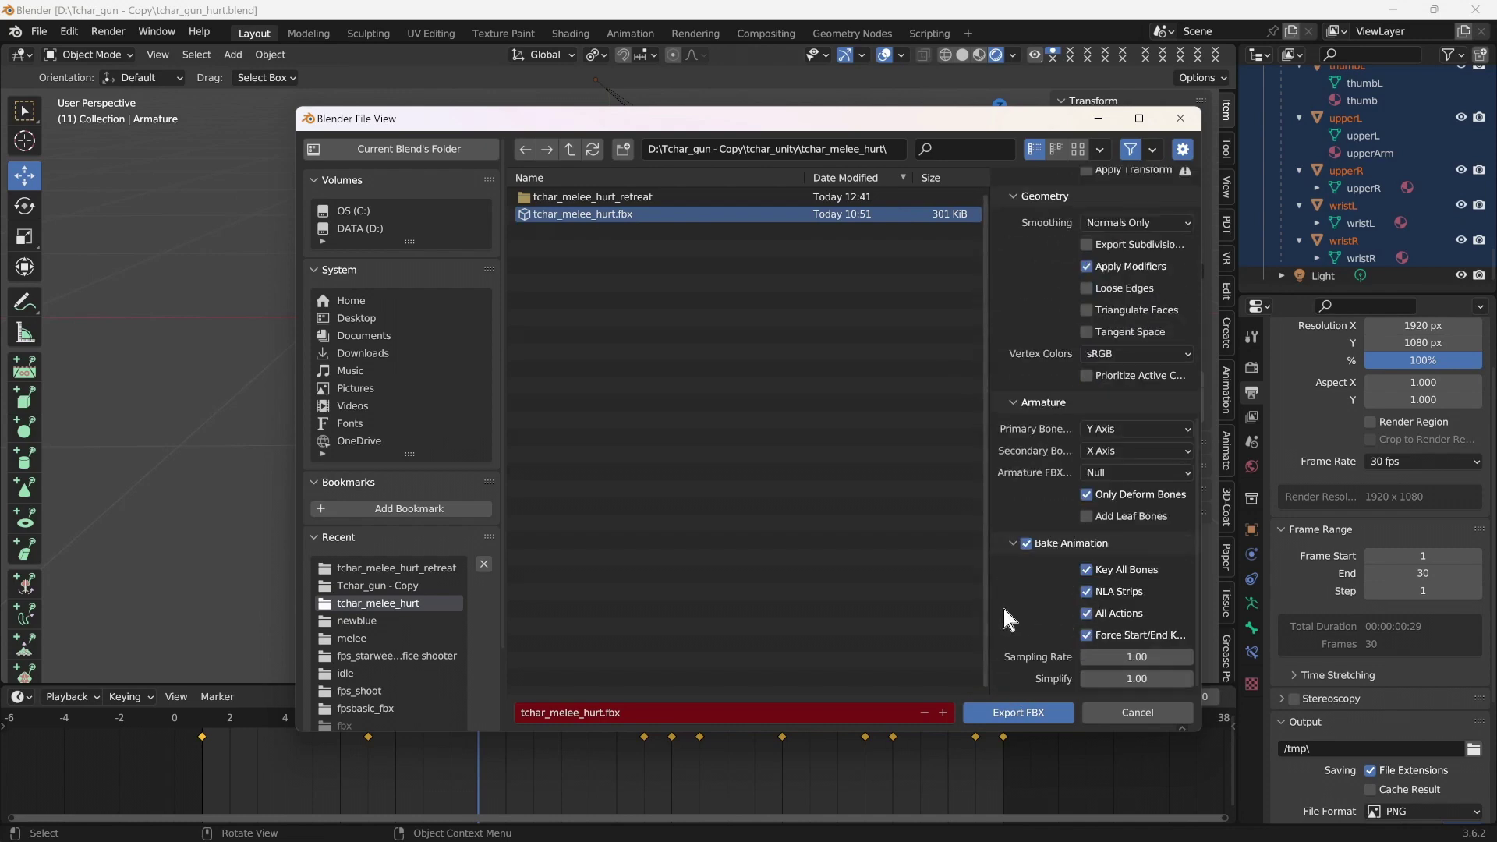
{"action": "left_click", "coordinate": [1014, 712]}
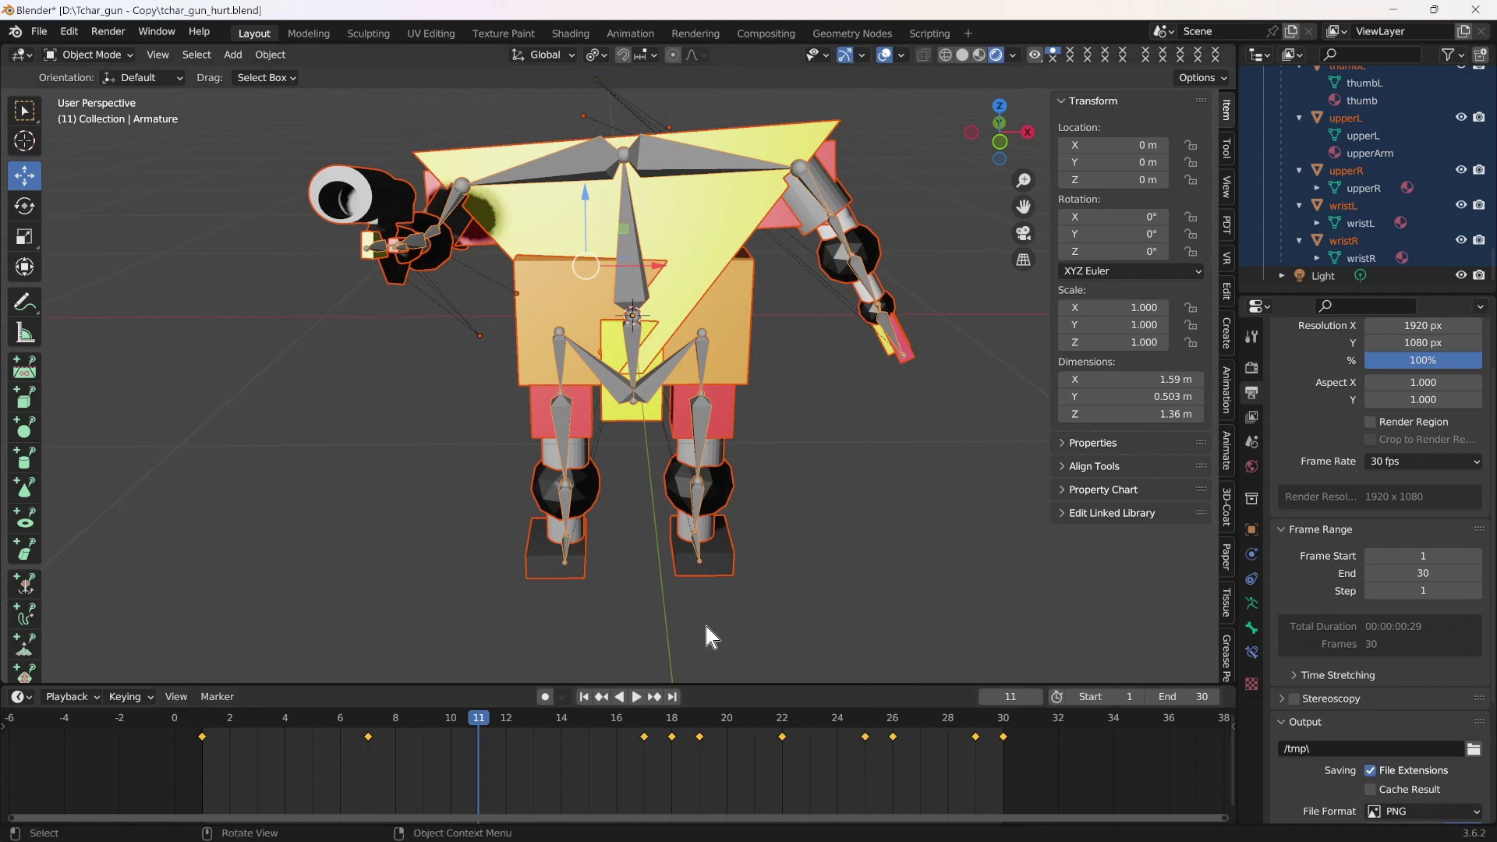
Step: Save the current Blender file and open the recent file tchar_gun_hurt2.blend
{"action": "left_click", "coordinate": [39, 31]}
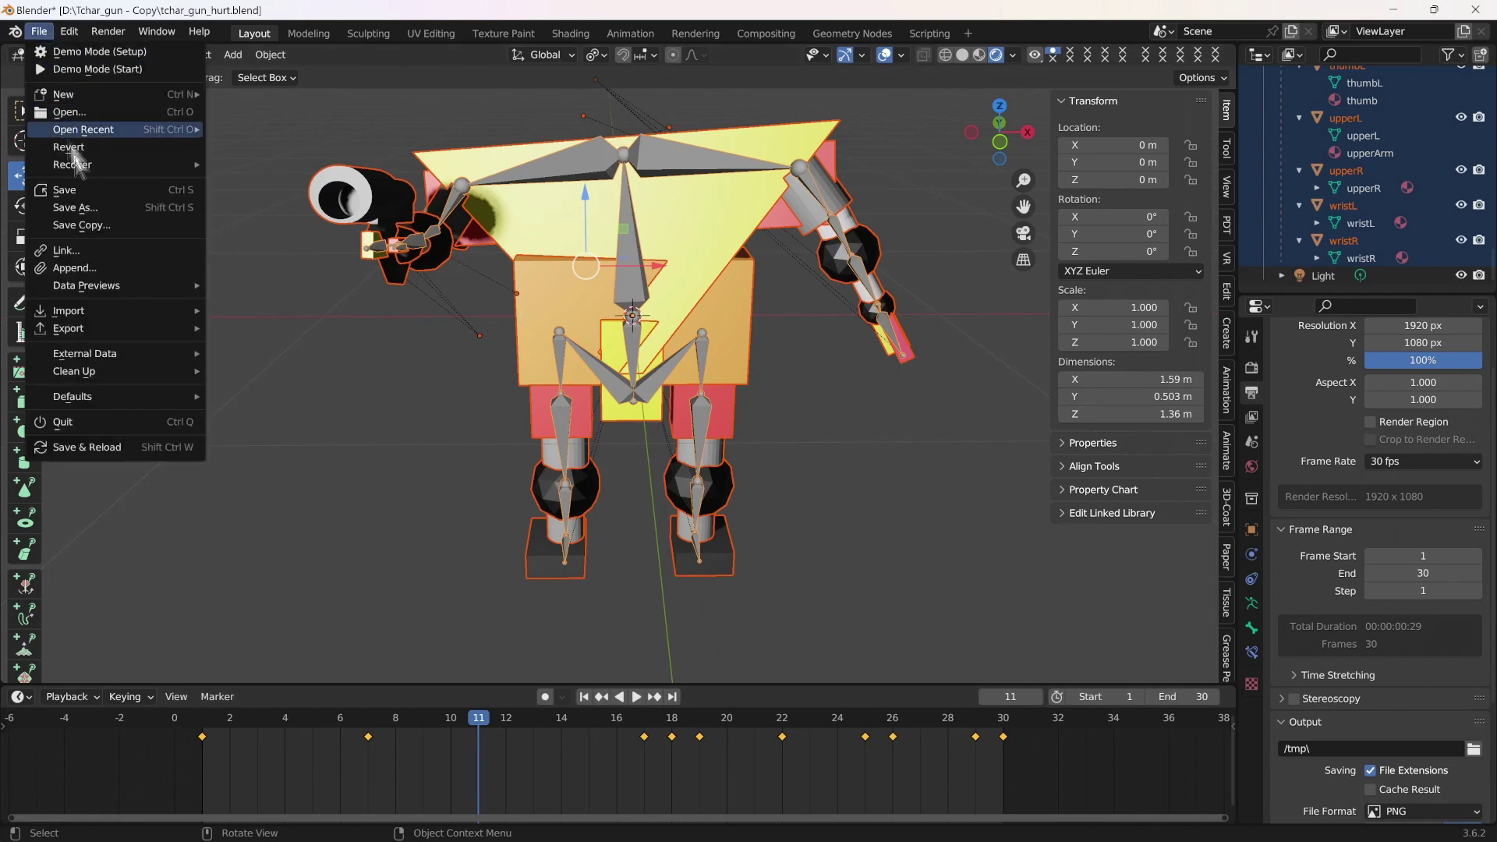
{"action": "left_click", "coordinate": [87, 192]}
{"action": "left_click", "coordinate": [38, 31]}
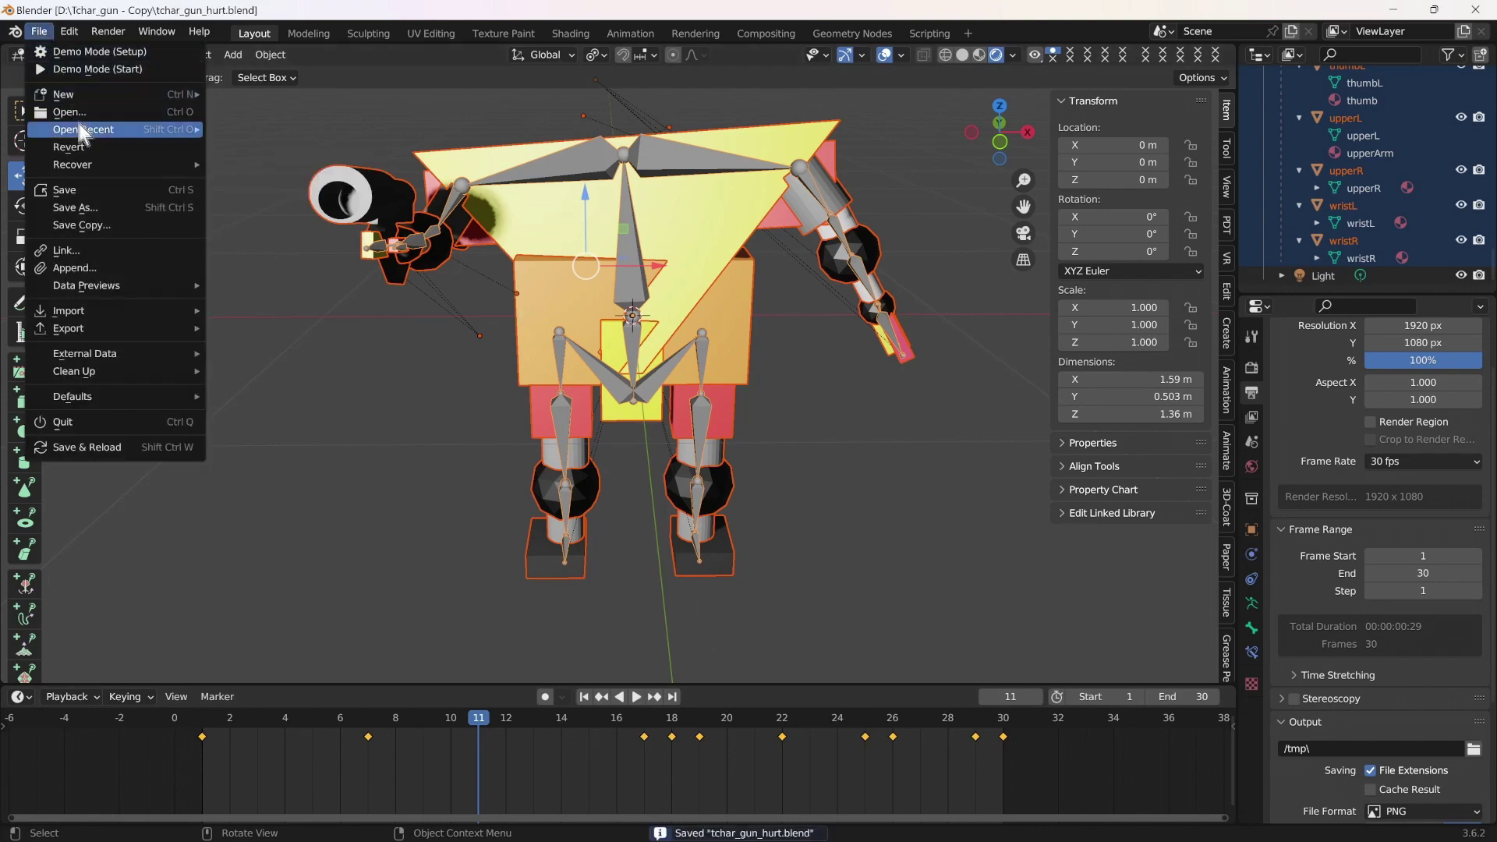
{"action": "mouse_move", "coordinate": [86, 134]}
{"action": "left_click", "coordinate": [327, 129]}
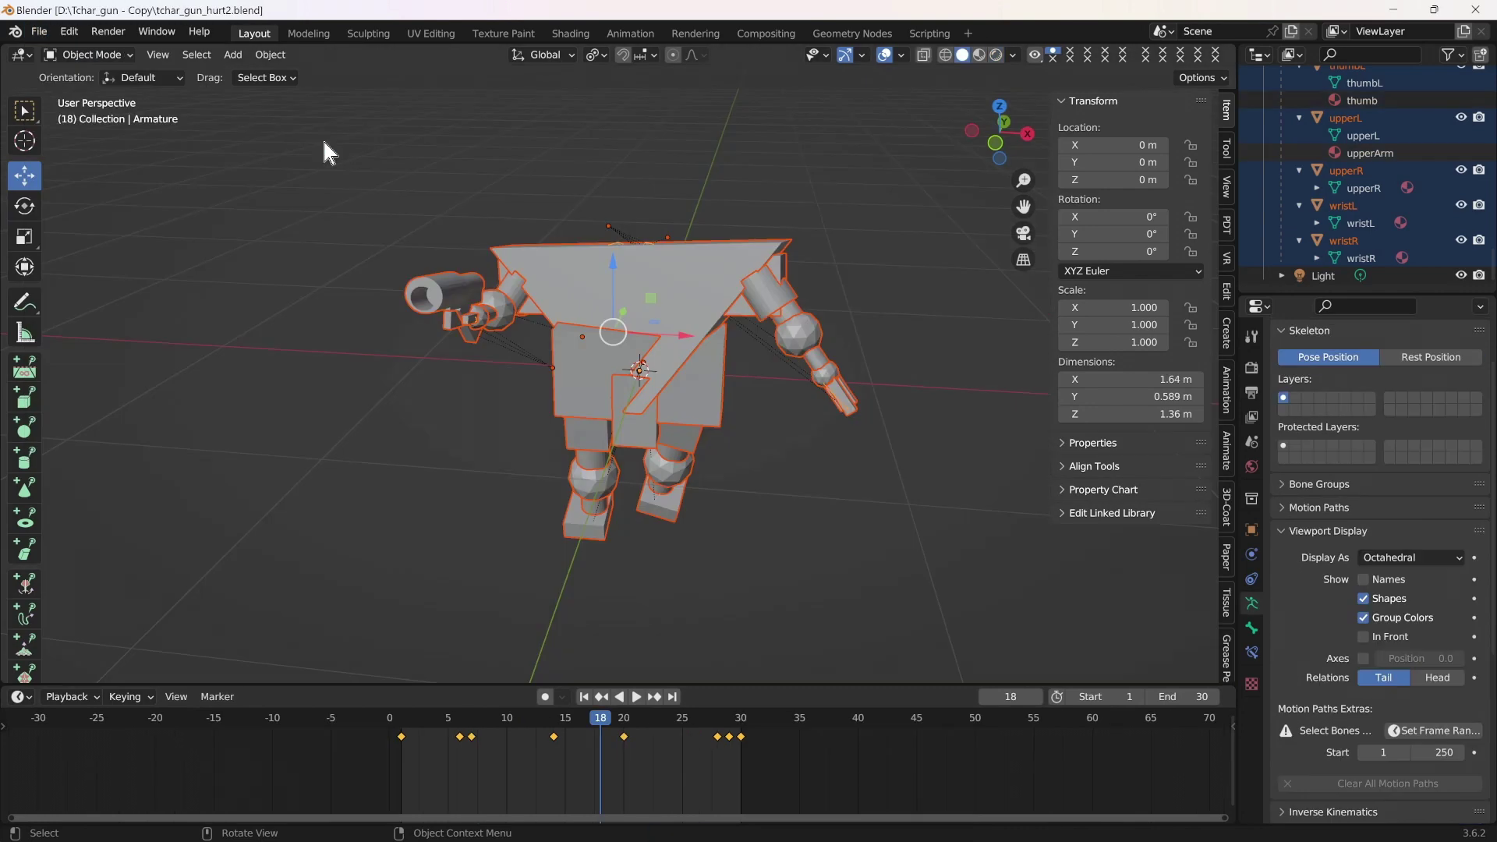
Step: Switch the viewport to rendered shading and play the robot's existing animation to review it
{"action": "left_click", "coordinate": [996, 54]}
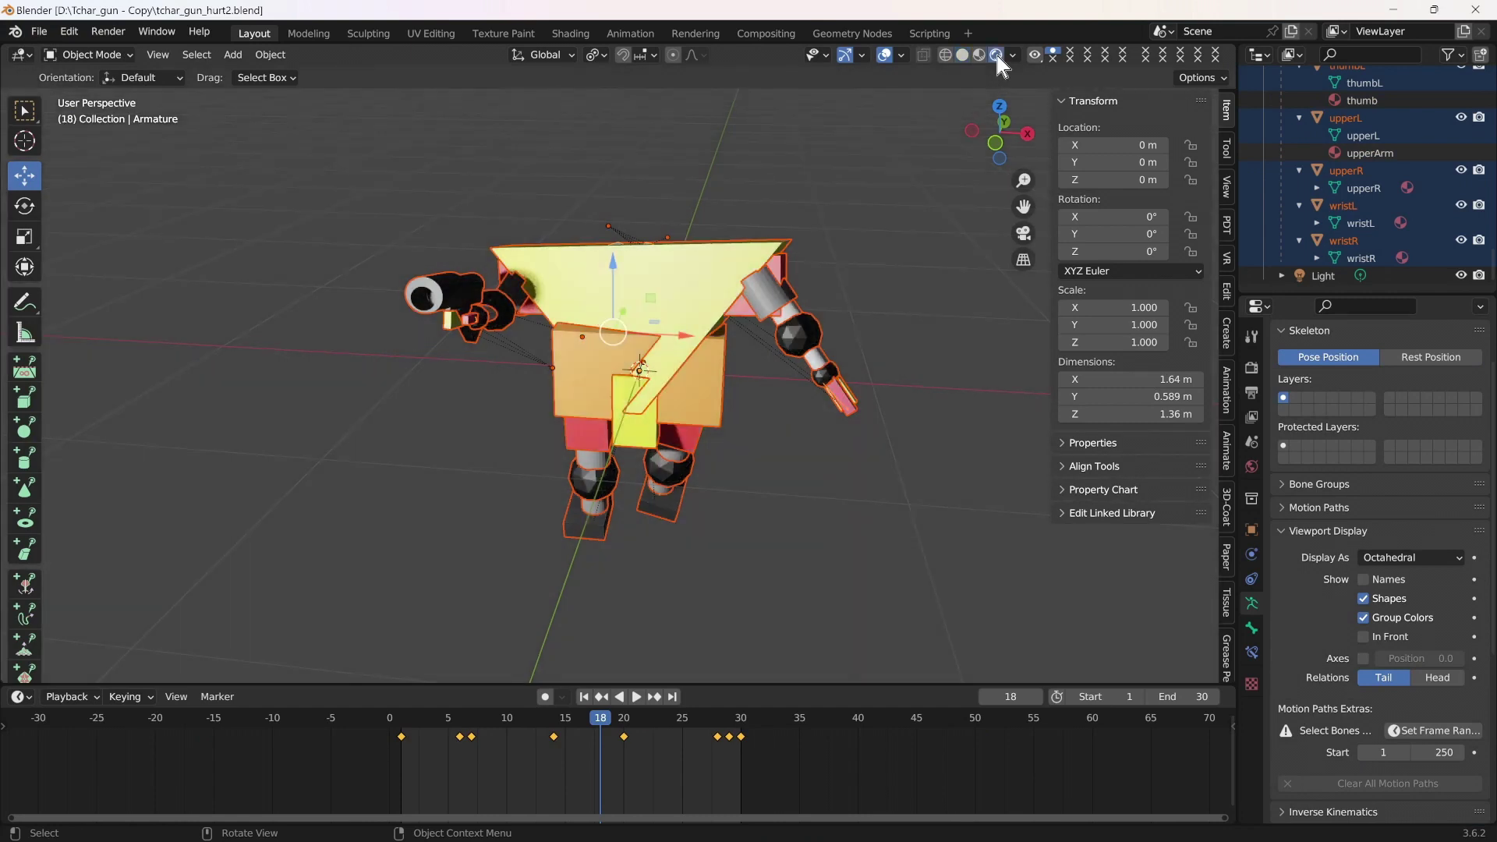
{"action": "left_click", "coordinate": [638, 698]}
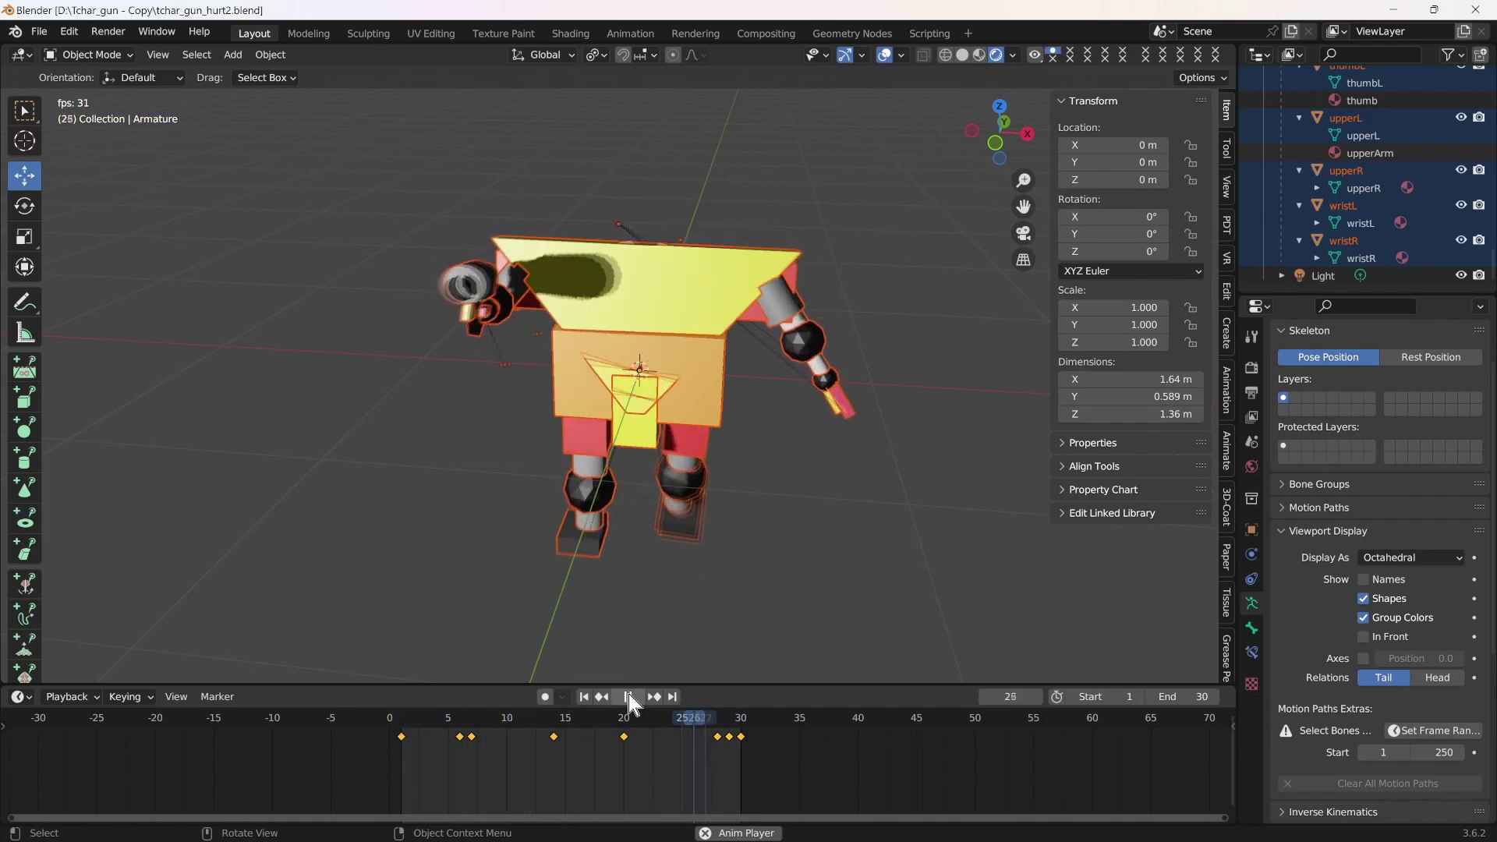
{"action": "left_click", "coordinate": [629, 696]}
Step: Extend the scene's frame range to end at frame 60 and save the file
{"action": "scroll", "coordinate": [639, 747], "scroll_direction": "up", "scroll_amount": 3}
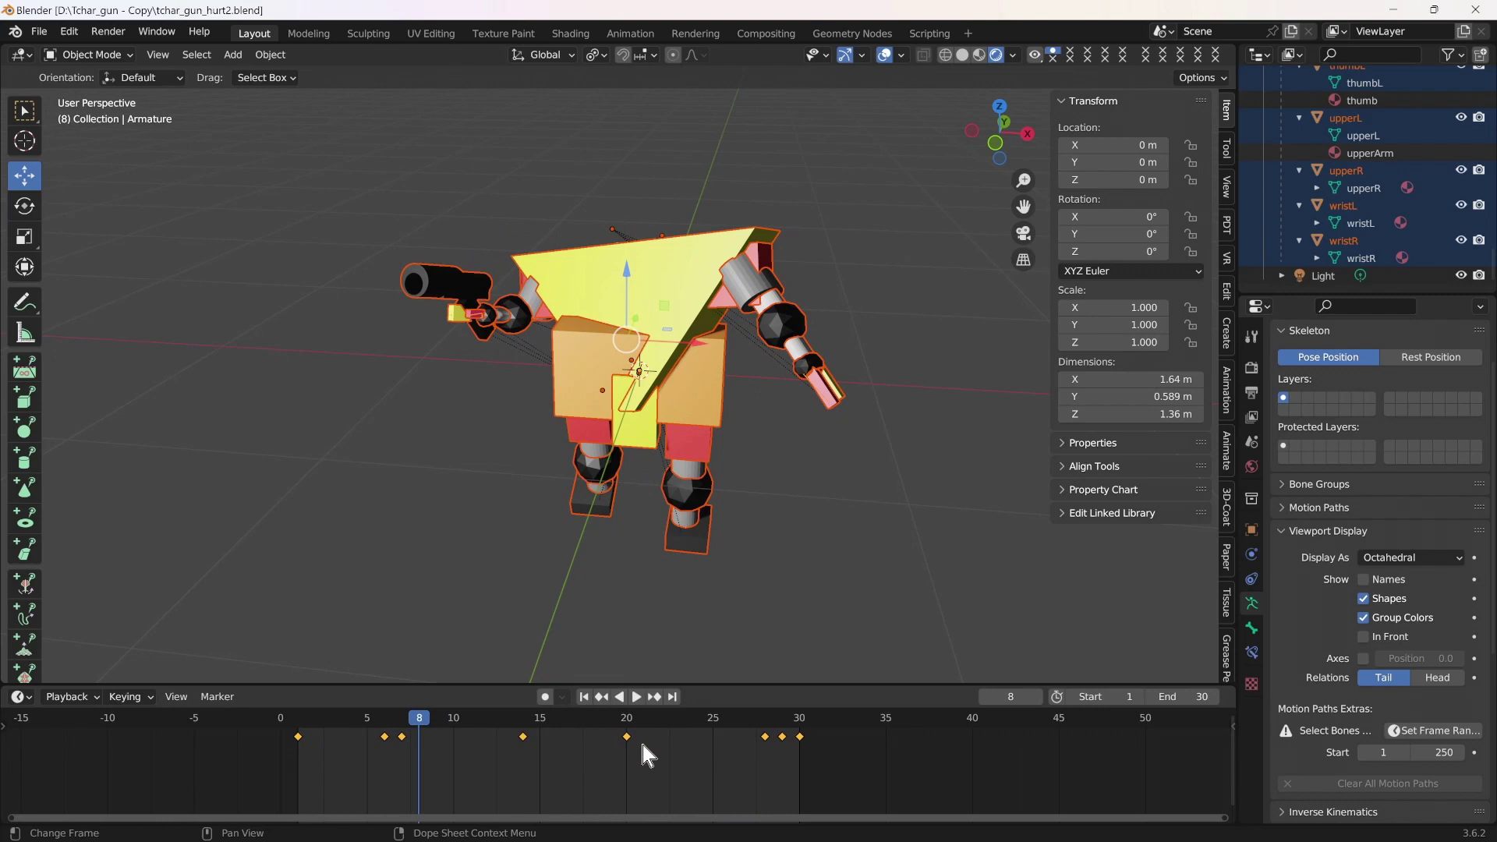
{"action": "scroll", "coordinate": [643, 745], "scroll_direction": "down", "scroll_amount": 5}
{"action": "left_click", "coordinate": [643, 745]}
{"action": "left_click", "coordinate": [1252, 366]}
{"action": "left_click", "coordinate": [1252, 392]}
{"action": "left_click_drag", "start_coordinate": [1423, 573], "coordinate": [1482, 559]}
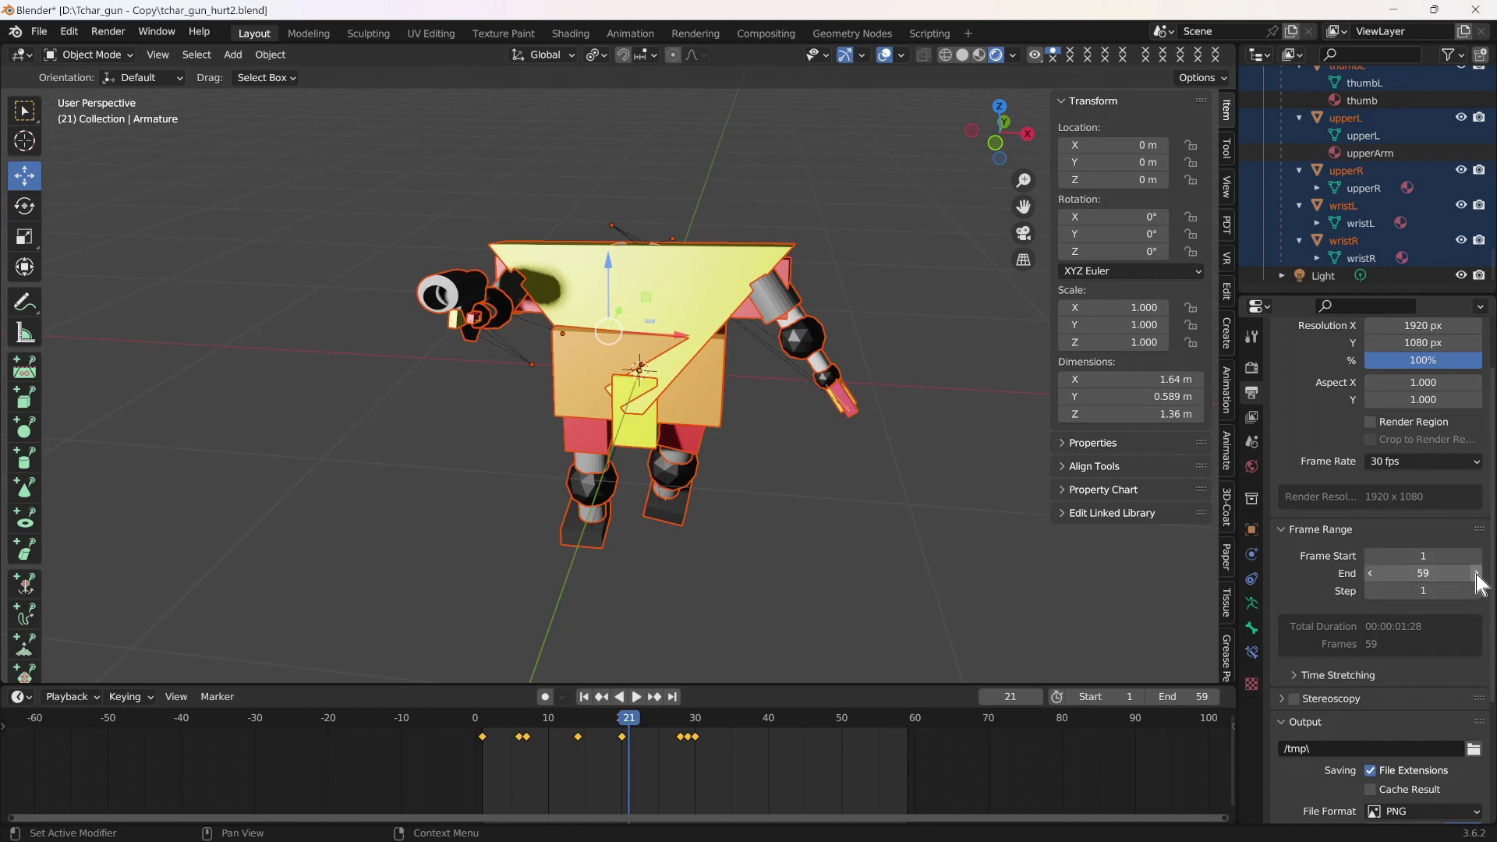
{"action": "right_click", "coordinate": [1481, 583]}
{"action": "key", "text": "ctrl+s"}
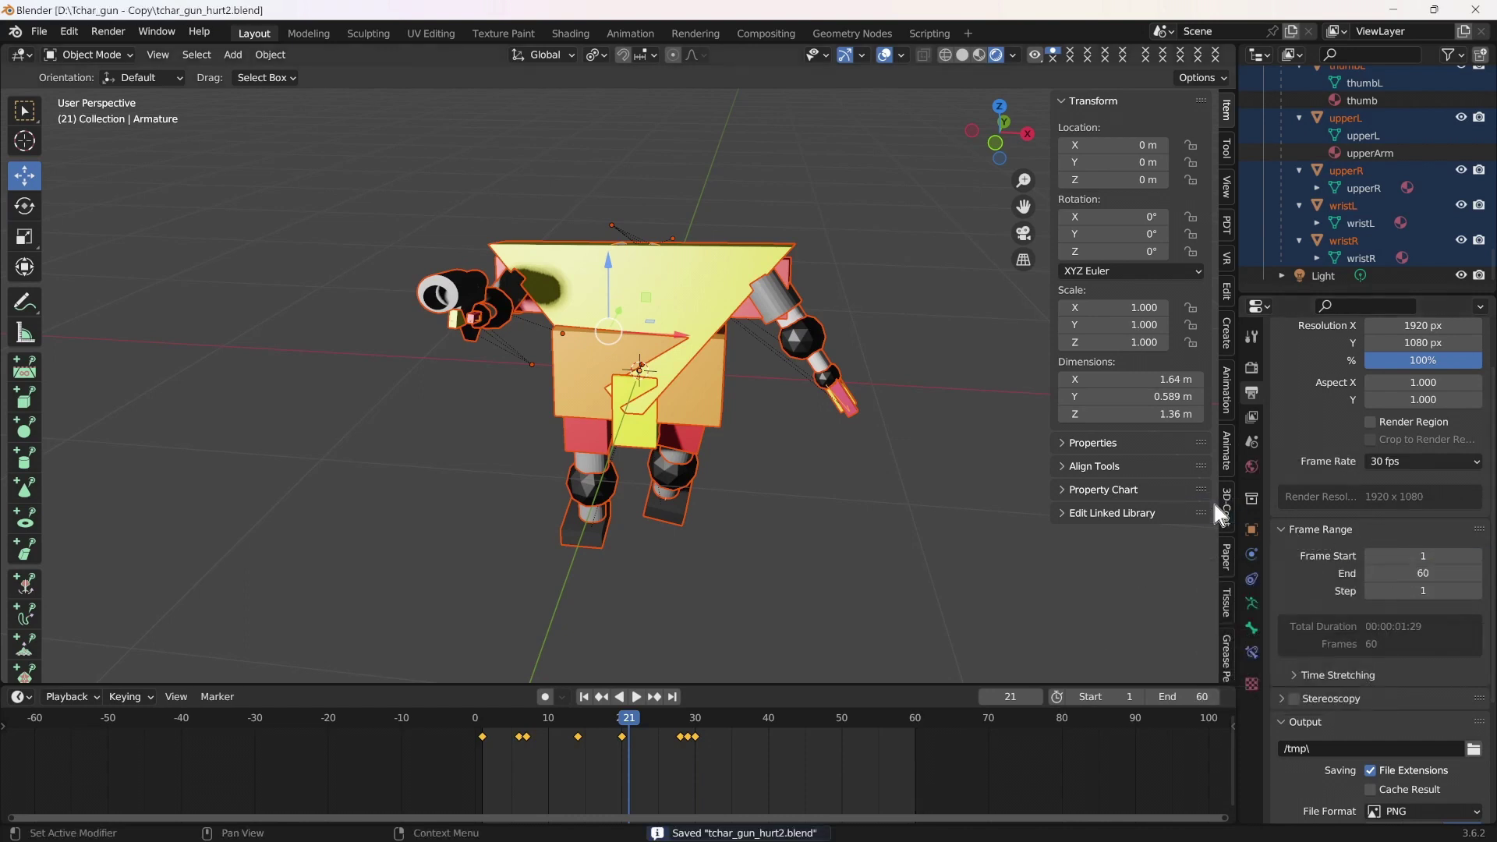
Step: Turn on auto keying and, in Object Mode at frame 30, move the whole armature along Y to about 0.32 m
{"action": "left_click_drag", "start_coordinate": [628, 730], "coordinate": [703, 725]}
{"action": "key", "text": "Escape"}
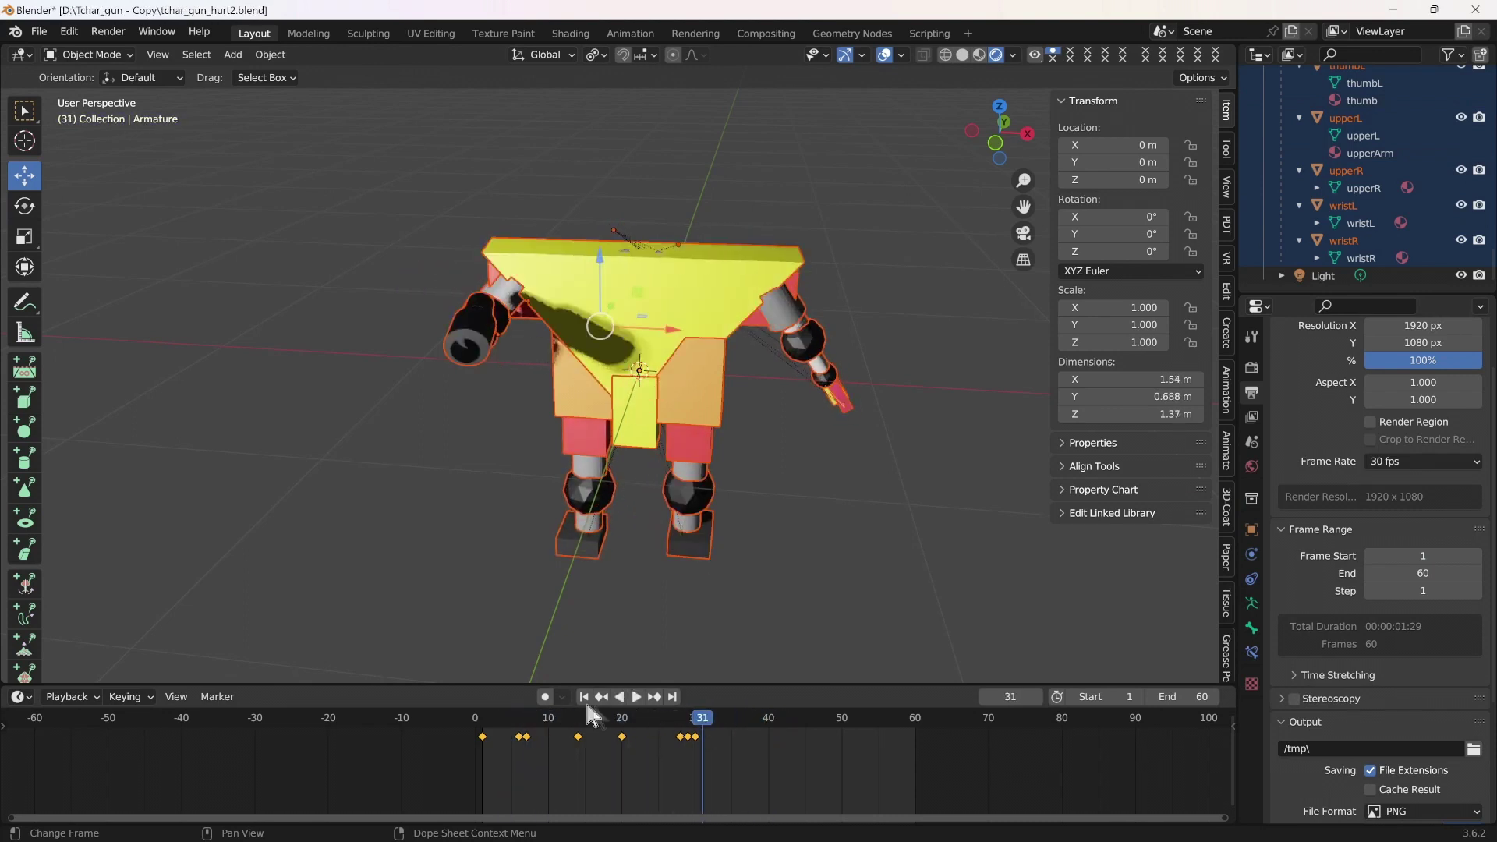
{"action": "left_click", "coordinate": [545, 697]}
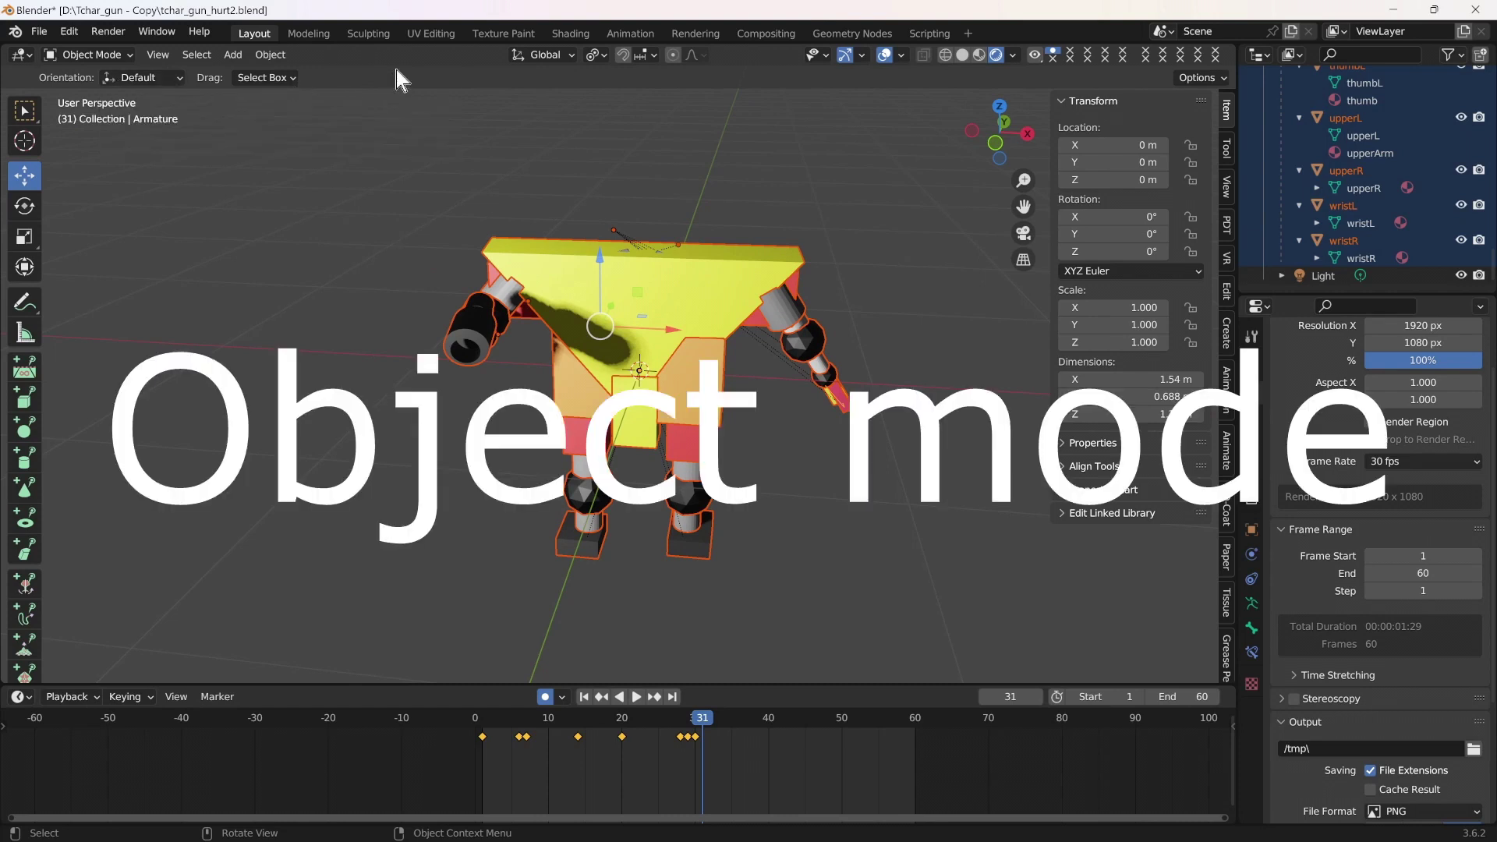
{"action": "mouse_move", "coordinate": [699, 709]}
{"action": "left_mouse_down"}
{"action": "mouse_move", "coordinate": [491, 734]}
{"action": "mouse_move", "coordinate": [697, 734]}
{"action": "left_mouse_up"}
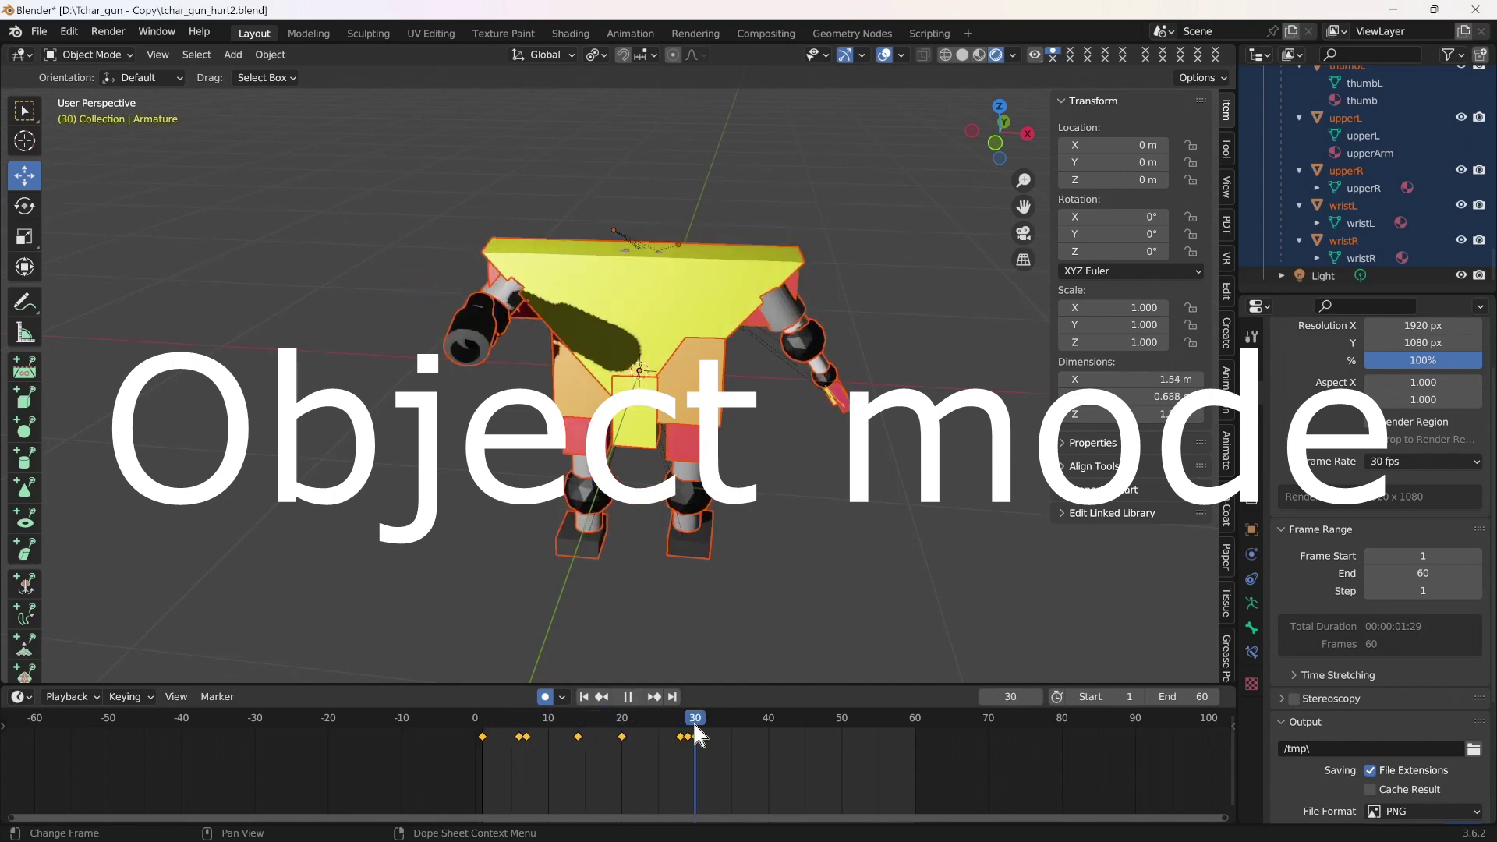
{"action": "middle_click_drag", "start_coordinate": [827, 578], "coordinate": [747, 426]}
{"action": "left_click_drag", "start_coordinate": [729, 327], "coordinate": [782, 322]}
Step: At frame 1, move the armature back about 0.26 m along Y, check the motion up to frame 33 and save the file
{"action": "left_click_drag", "start_coordinate": [696, 728], "coordinate": [482, 729]}
{"action": "left_click_drag", "start_coordinate": [786, 334], "coordinate": [778, 432]}
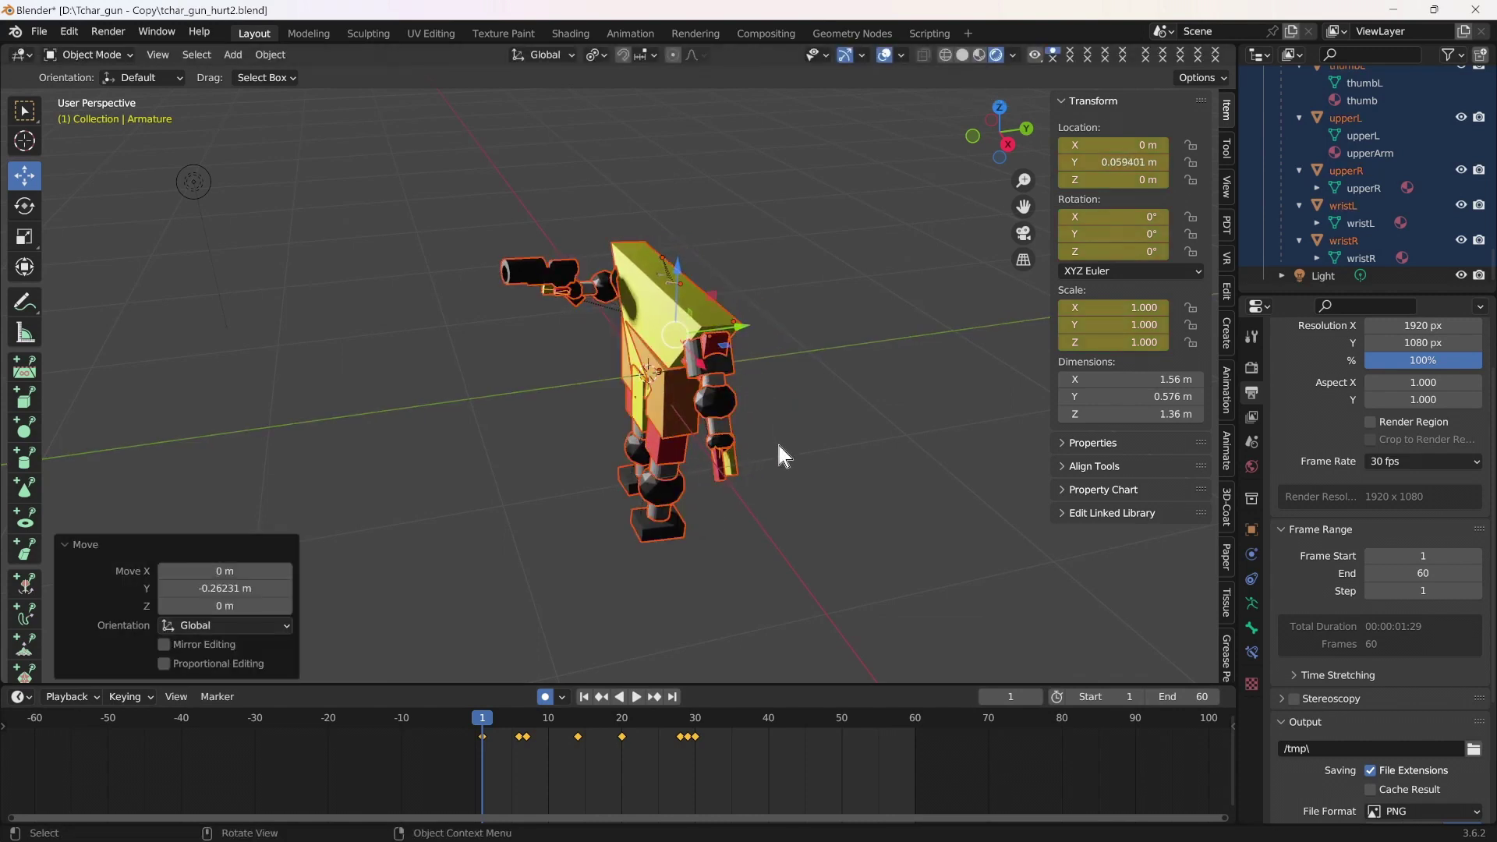
{"action": "left_click_drag", "start_coordinate": [481, 718], "coordinate": [717, 719]}
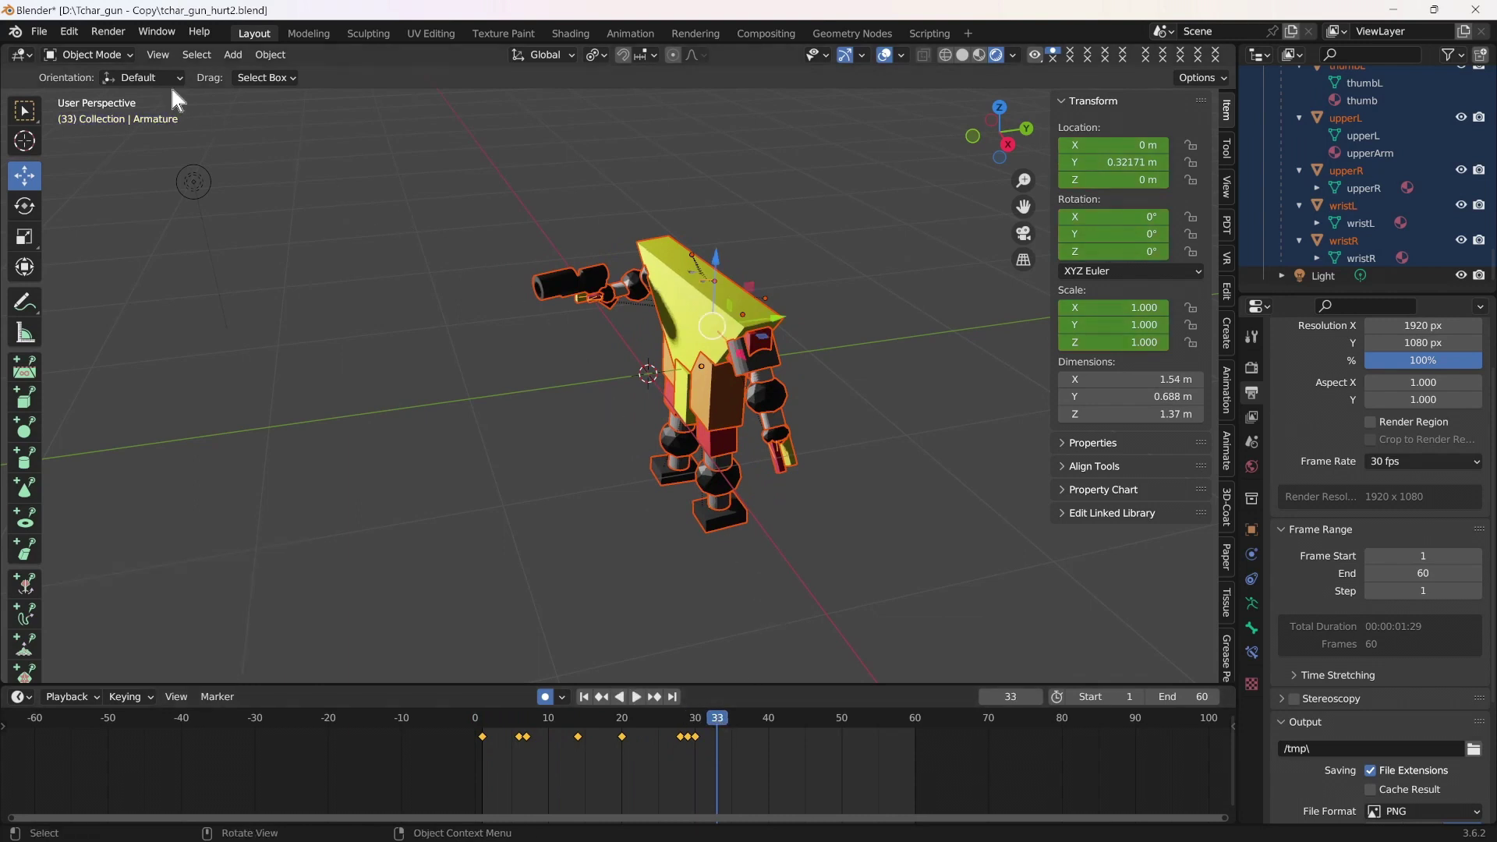
{"action": "key", "text": "ctrl+s"}
Step: Switch the armature to Pose Mode and display its bones in front of the meshes
{"action": "left_click", "coordinate": [120, 53]}
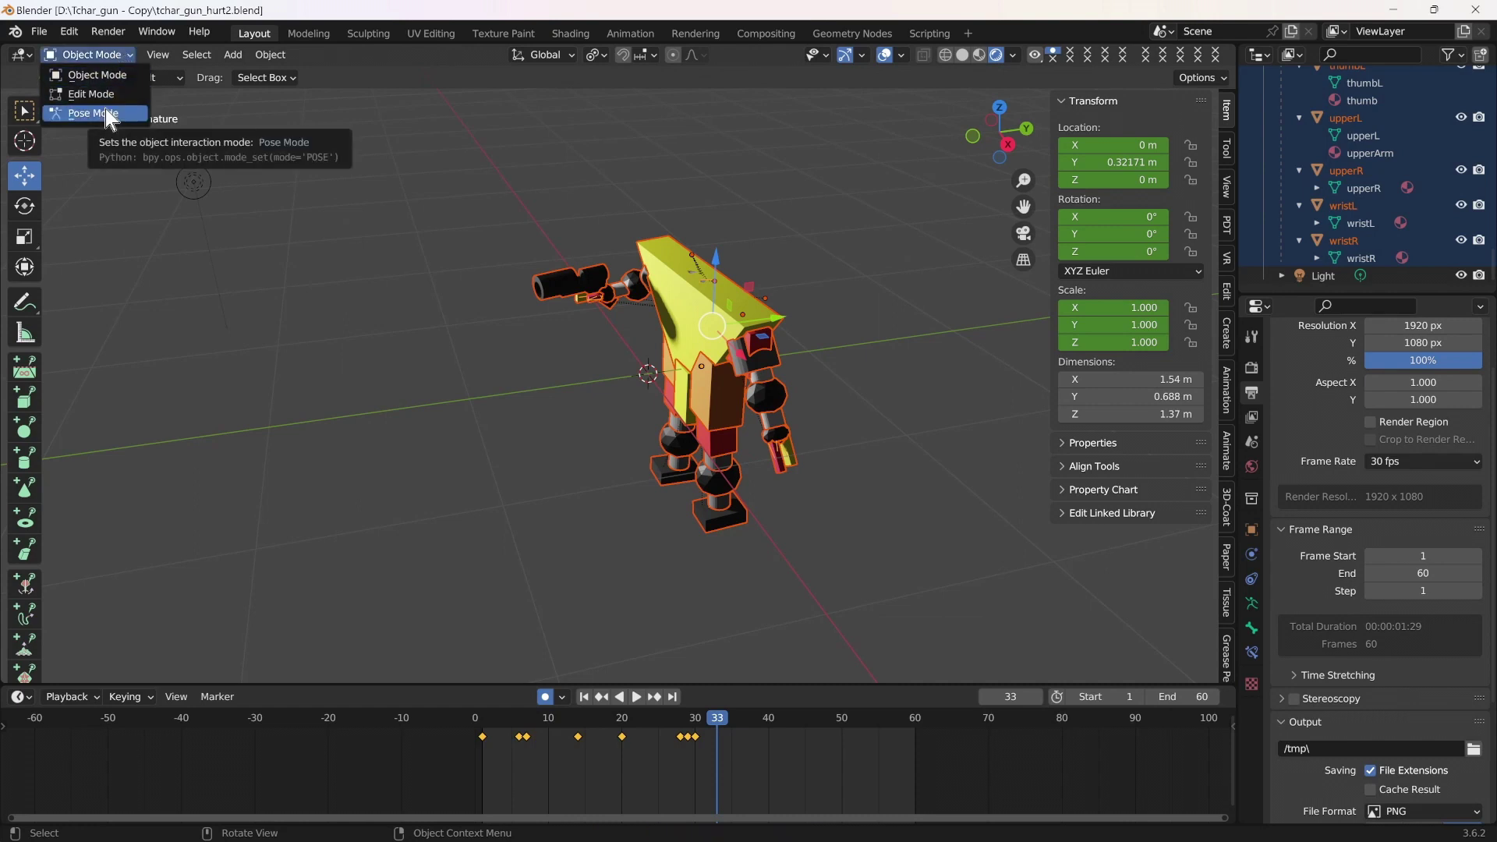
{"action": "left_click", "coordinate": [106, 114]}
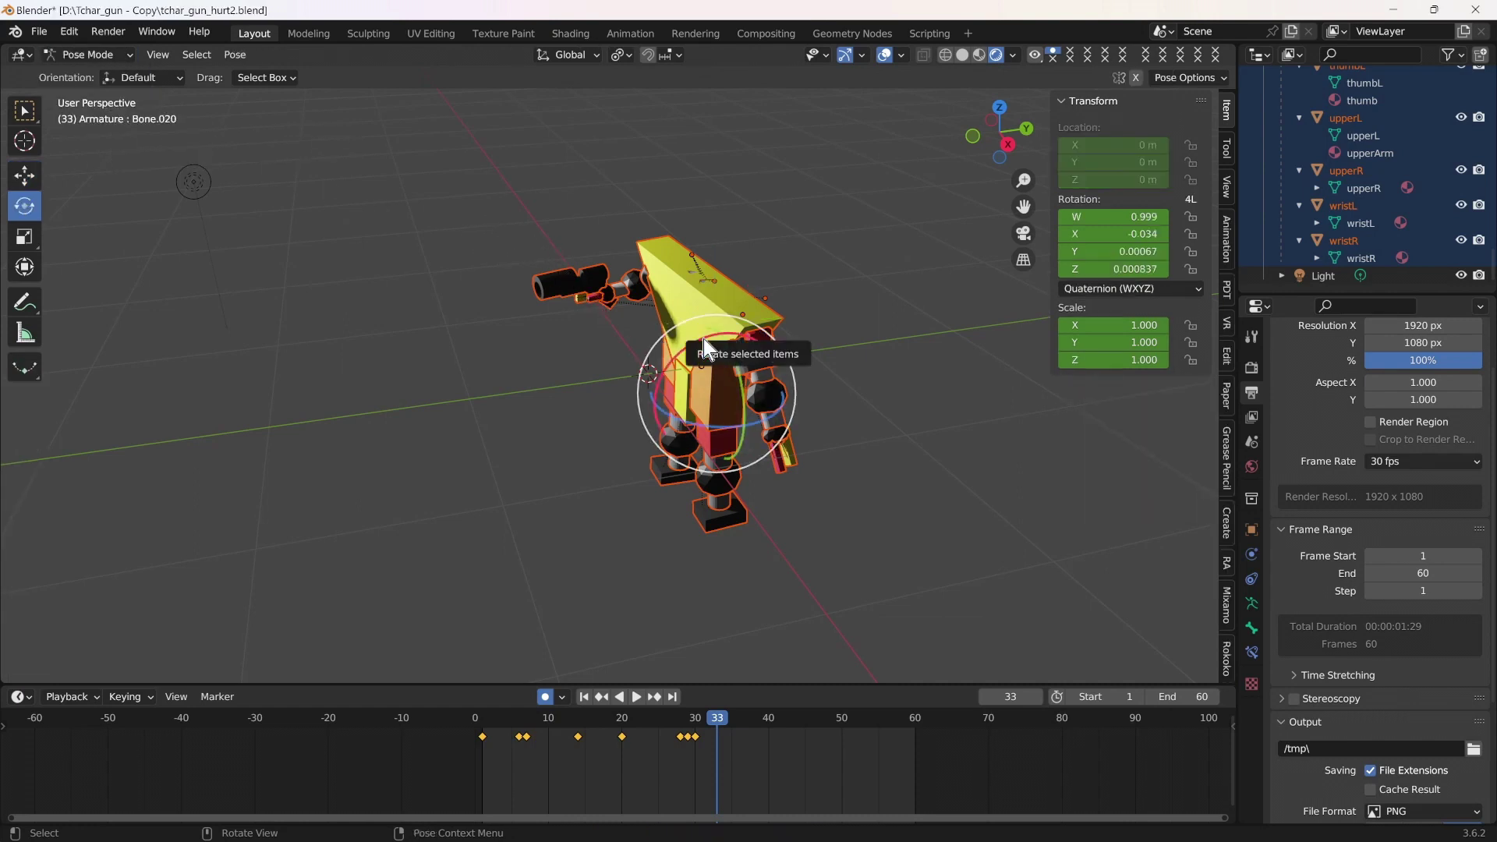
{"action": "left_click", "coordinate": [1253, 601]}
{"action": "left_click", "coordinate": [1372, 636]}
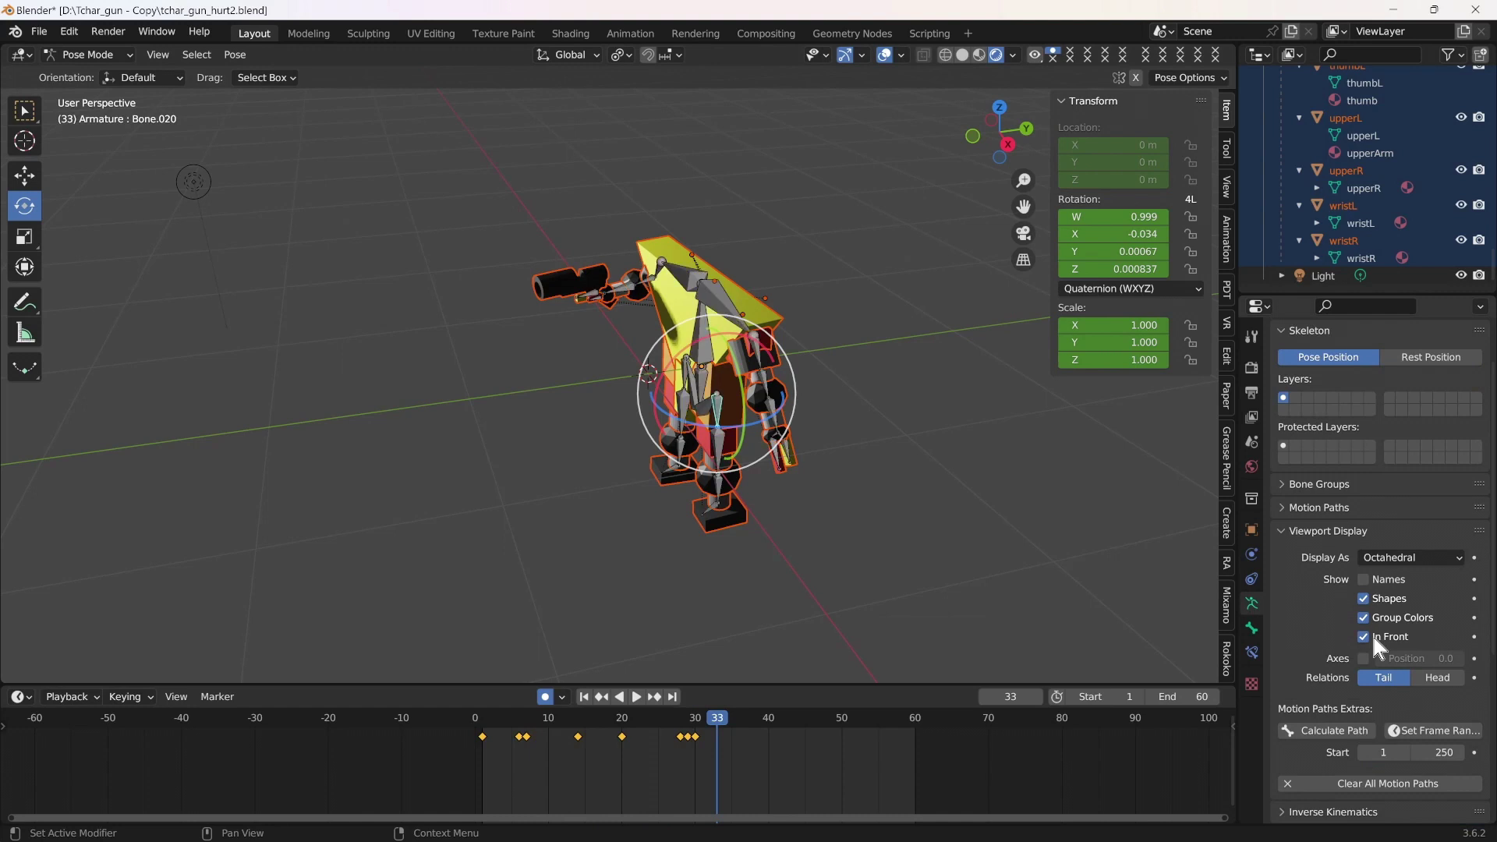
Step: At frame 33, rotate the main torso bone slightly so the robot's upper body leans forward
{"action": "left_click", "coordinate": [669, 334]}
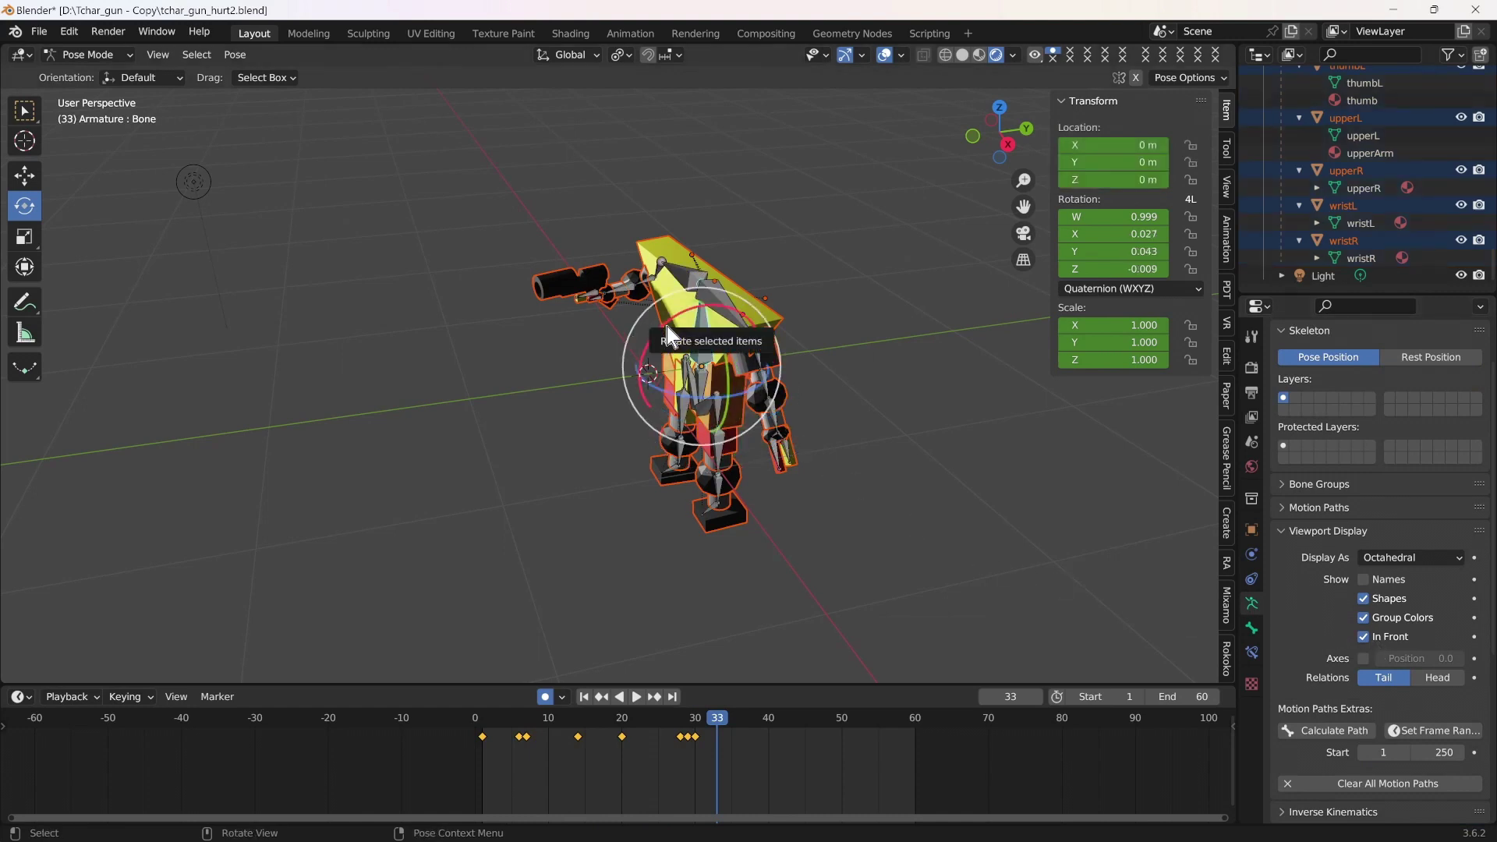
{"action": "left_click_drag", "start_coordinate": [667, 326], "coordinate": [671, 323]}
{"action": "mouse_move", "coordinate": [724, 718]}
{"action": "left_mouse_down"}
{"action": "mouse_move", "coordinate": [630, 714]}
{"action": "mouse_move", "coordinate": [744, 713]}
{"action": "mouse_move", "coordinate": [694, 719]}
{"action": "mouse_move", "coordinate": [717, 719]}
{"action": "left_mouse_up"}
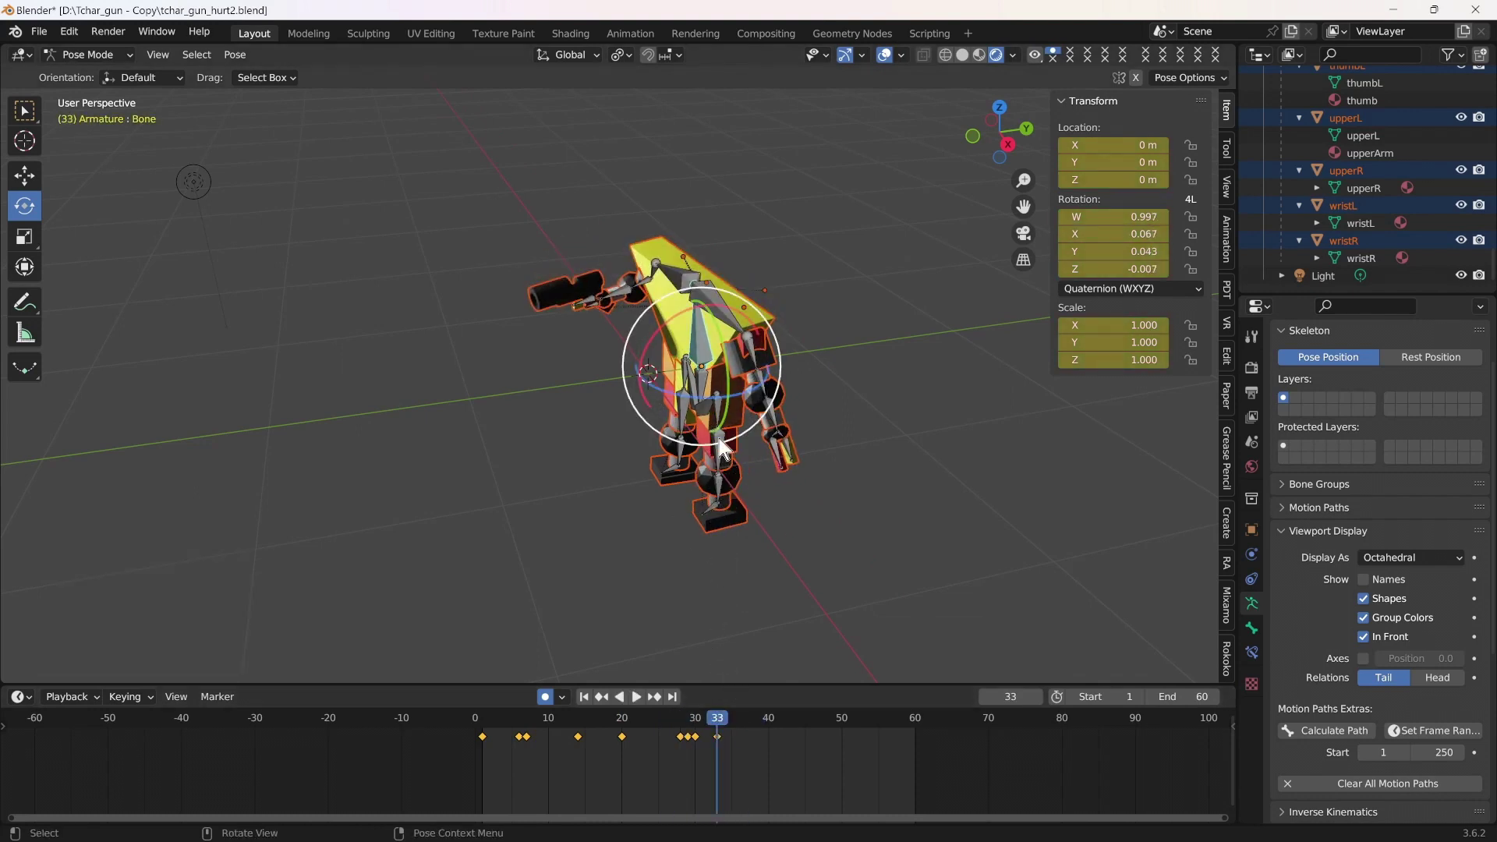
Step: At frame 32, select the near leg's thigh bone and trackball-rotate it by about 2.86° and 17.2°
{"action": "left_click", "coordinate": [716, 404]}
{"action": "left_click", "coordinate": [669, 393]}
{"action": "left_click_drag", "start_coordinate": [669, 392], "coordinate": [707, 659]}
{"action": "left_click_drag", "start_coordinate": [718, 717], "coordinate": [708, 717]}
{"action": "key", "text": "r"}
{"action": "key", "text": "r"}
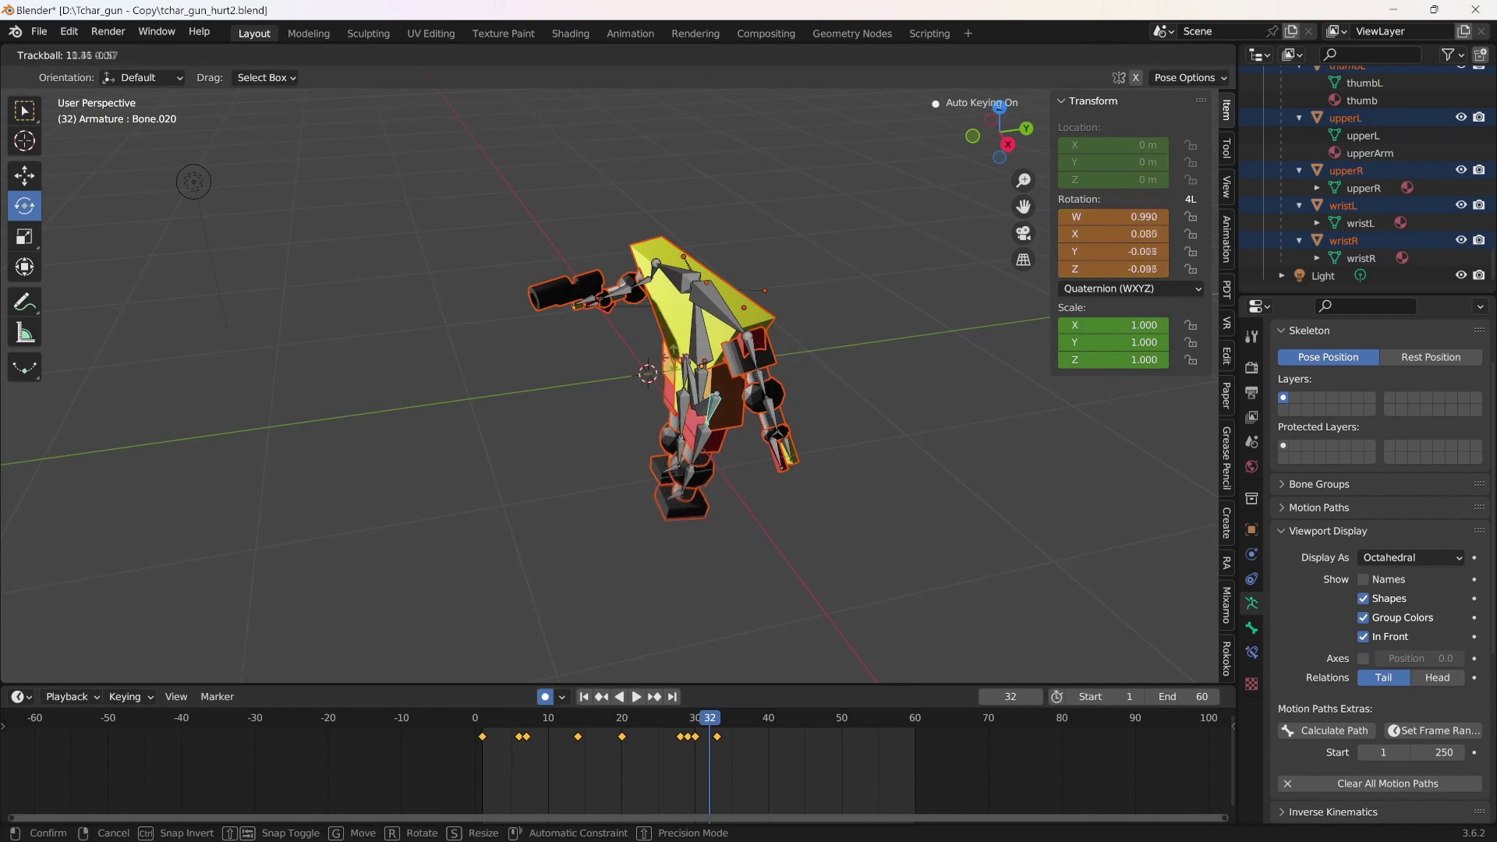
{"action": "left_click", "coordinate": [680, 380]}
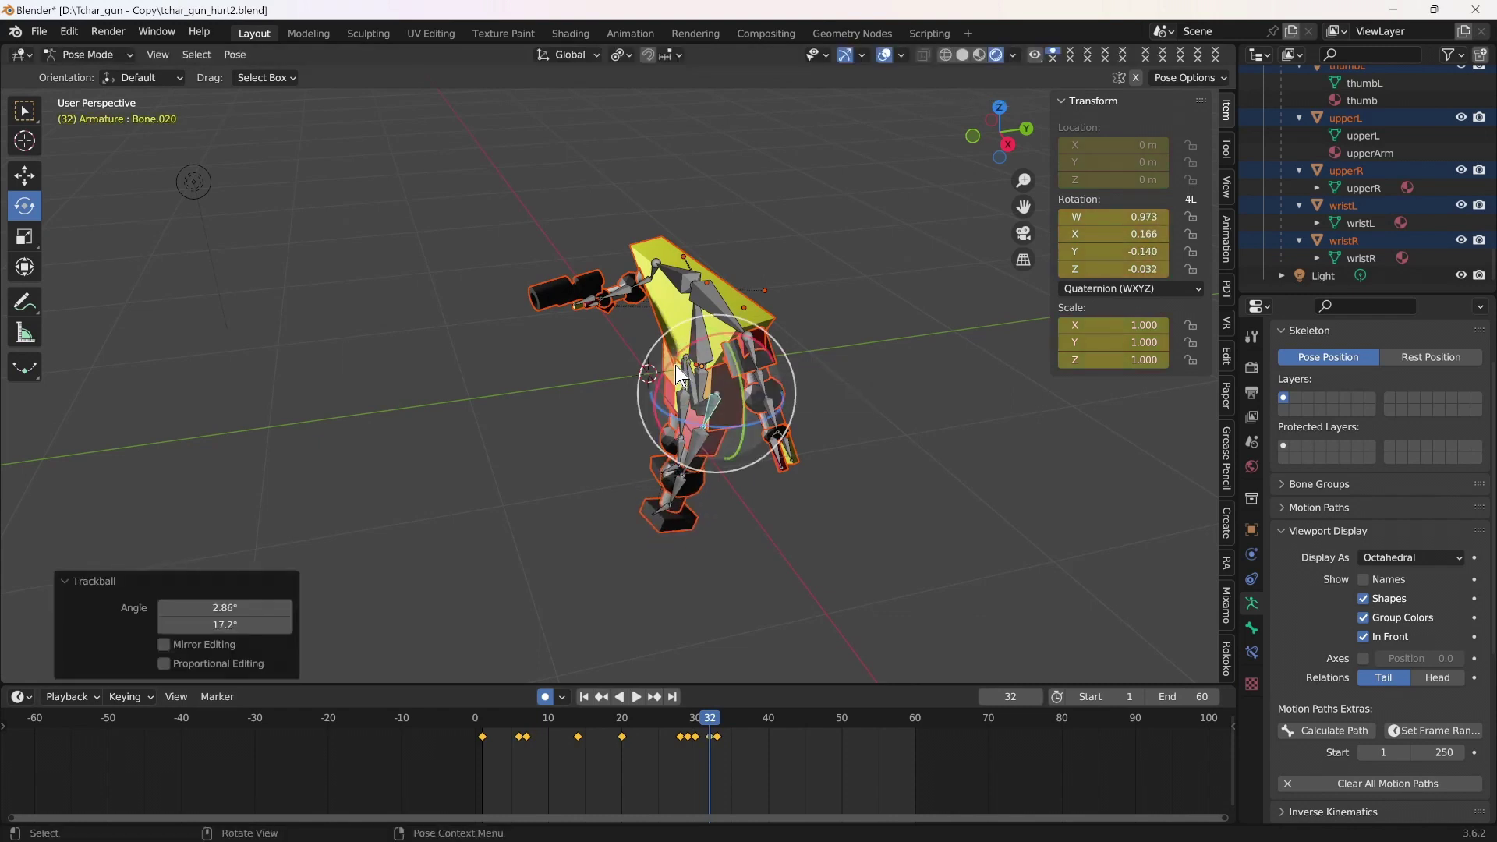
Step: Refine the near thigh's pose at frame 32 with another trackball rotation and a 27.5° rotation about global X
{"action": "key", "text": "r"}
{"action": "key", "text": "r"}
{"action": "left_click", "coordinate": [675, 366]}
{"action": "key", "text": "r"}
{"action": "key", "text": "x"}
{"action": "left_click", "coordinate": [705, 676]}
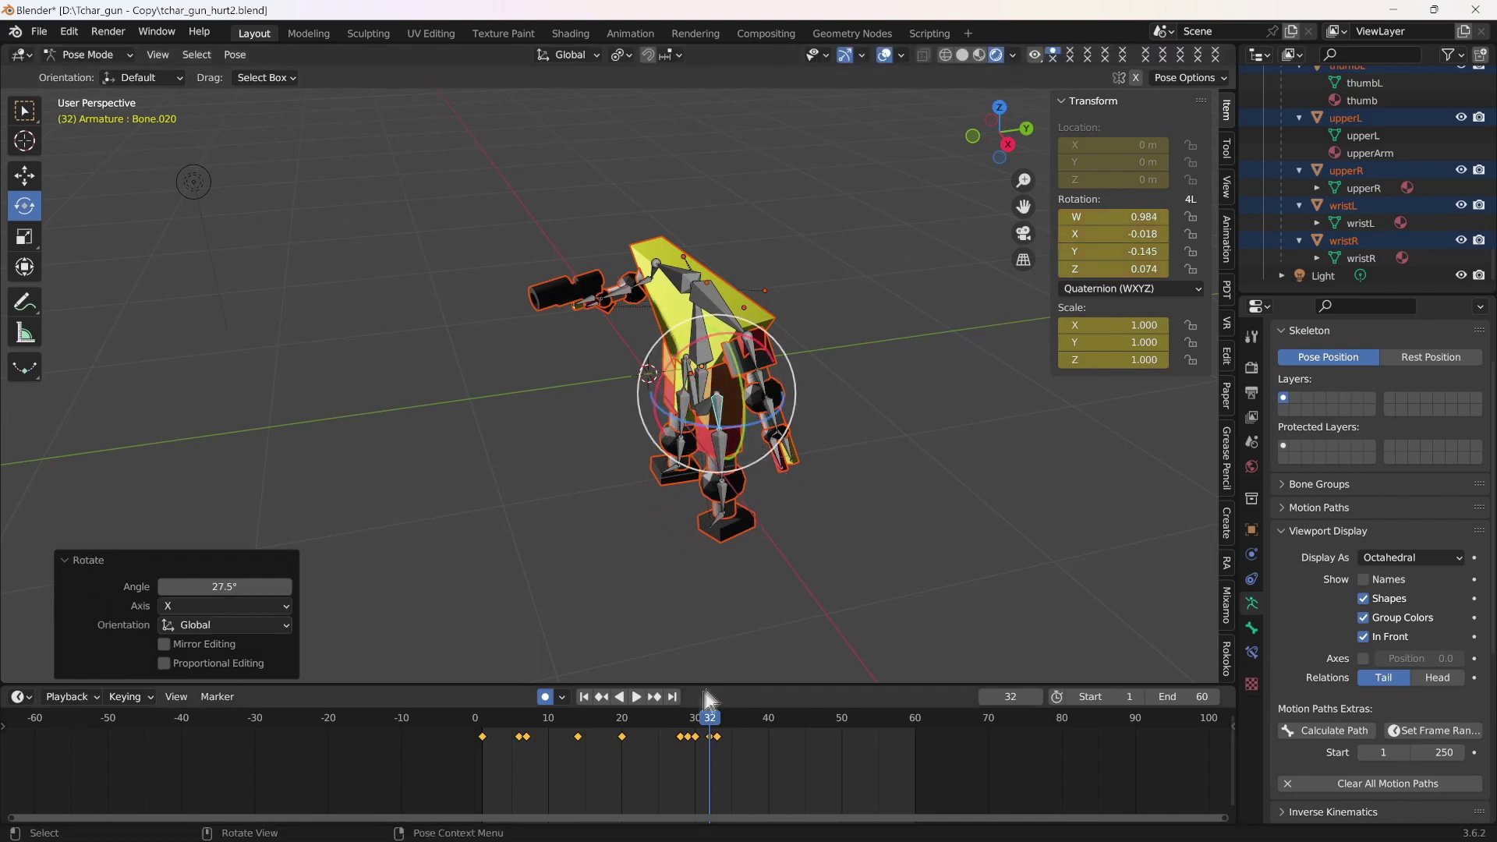
Step: Review the leg motion and, at frame 35, key the far leg's thigh bone rotated about -2.08° about global X
{"action": "key", "text": "shift+ctrl+space"}
{"action": "left_click", "coordinate": [693, 729]}
{"action": "left_click_drag", "start_coordinate": [693, 729], "coordinate": [732, 726]}
{"action": "left_click", "coordinate": [686, 432]}
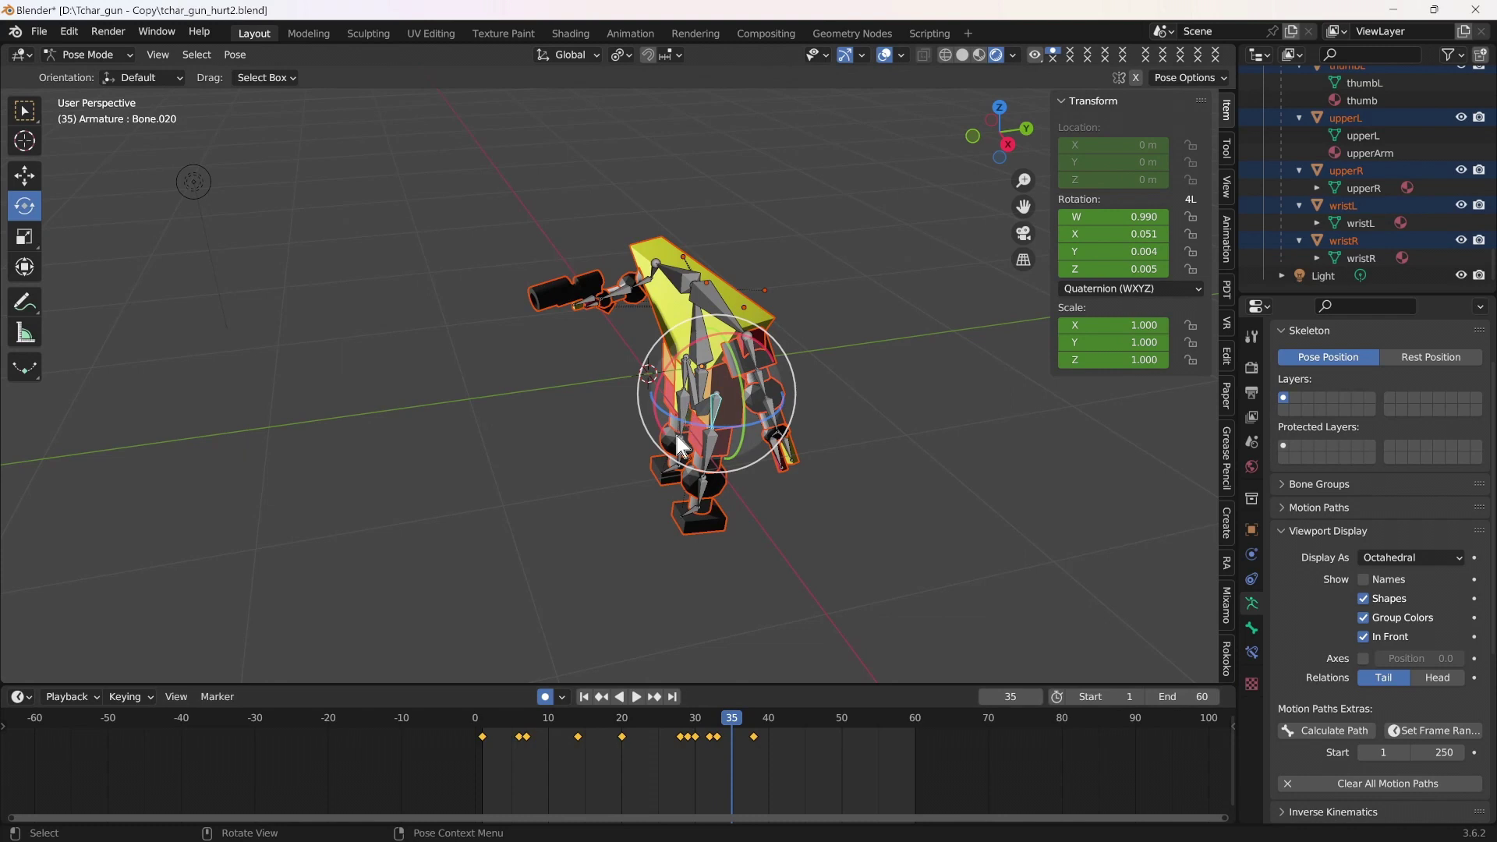
{"action": "left_click", "coordinate": [684, 405]}
{"action": "left_click_drag", "start_coordinate": [684, 383], "coordinate": [648, 337]}
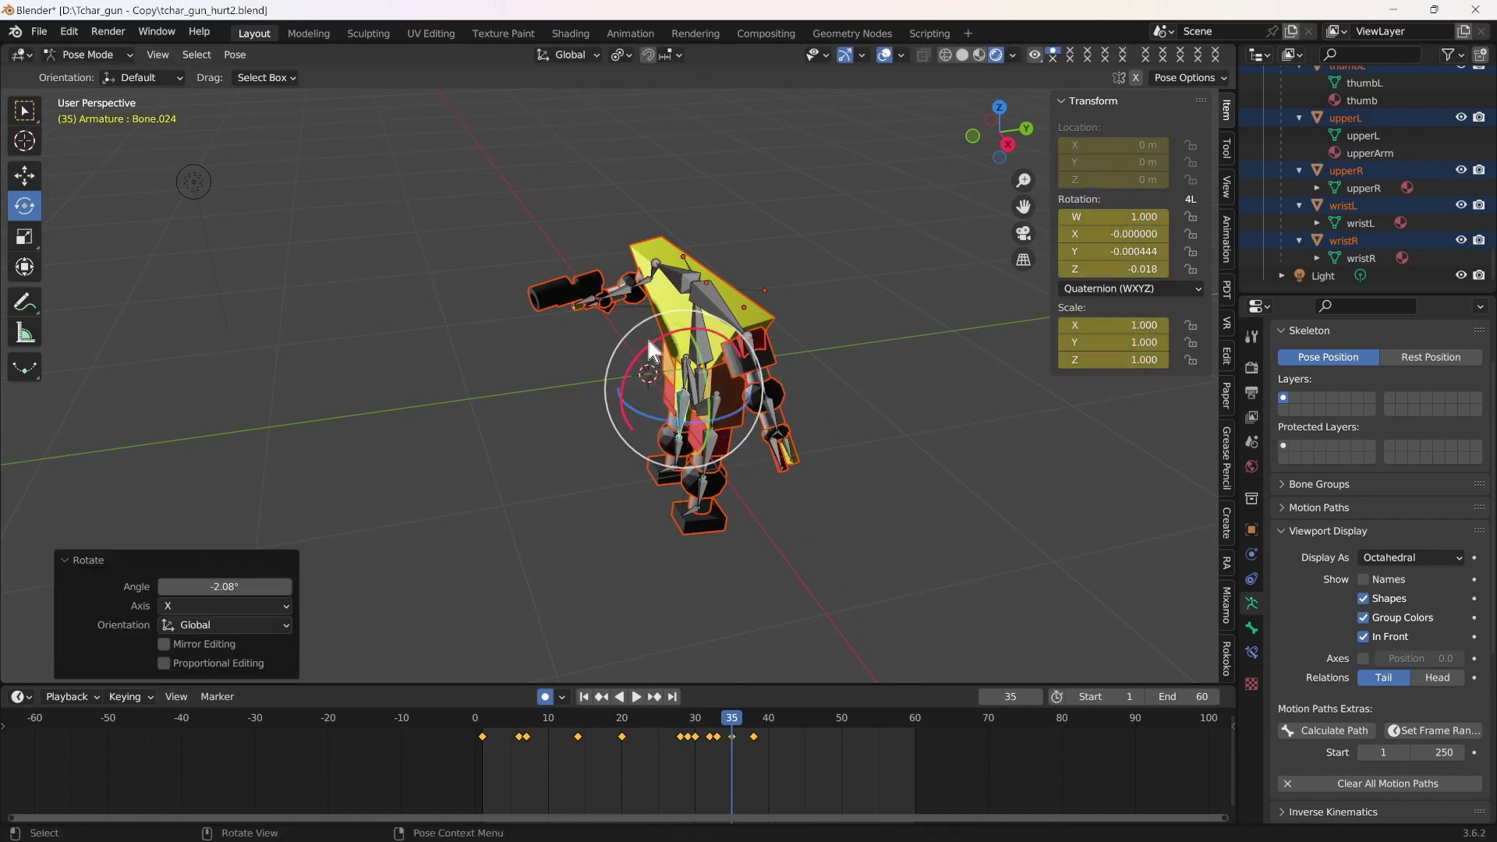
Step: Key the far thigh swung forward at frame 37, and at frame 43 rotate it back about 22° about global X
{"action": "left_click_drag", "start_coordinate": [740, 724], "coordinate": [747, 725]}
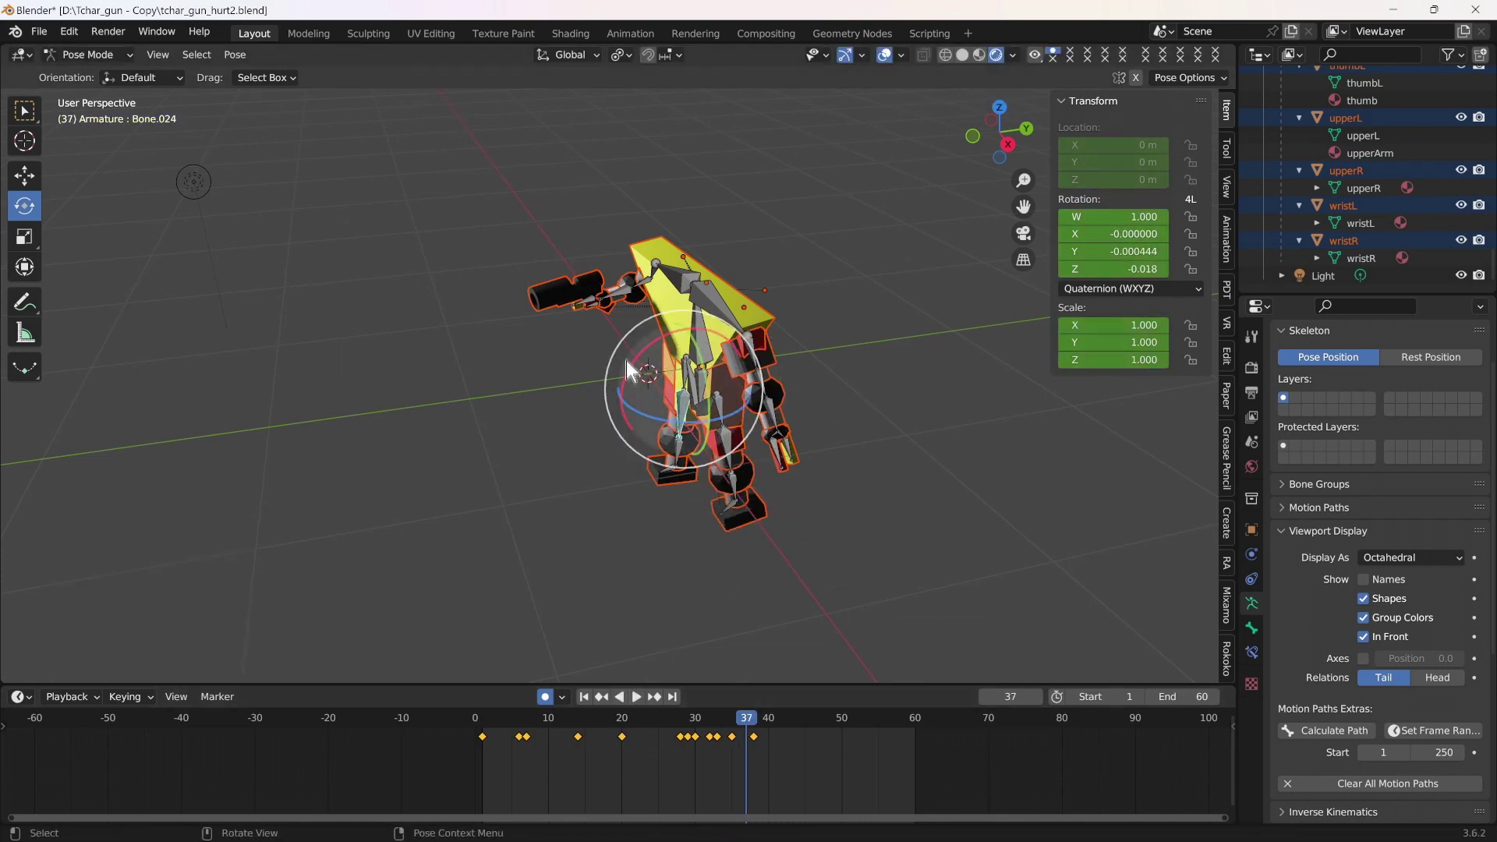
{"action": "left_click_drag", "start_coordinate": [629, 359], "coordinate": [635, 330]}
{"action": "left_click_drag", "start_coordinate": [746, 719], "coordinate": [789, 719]}
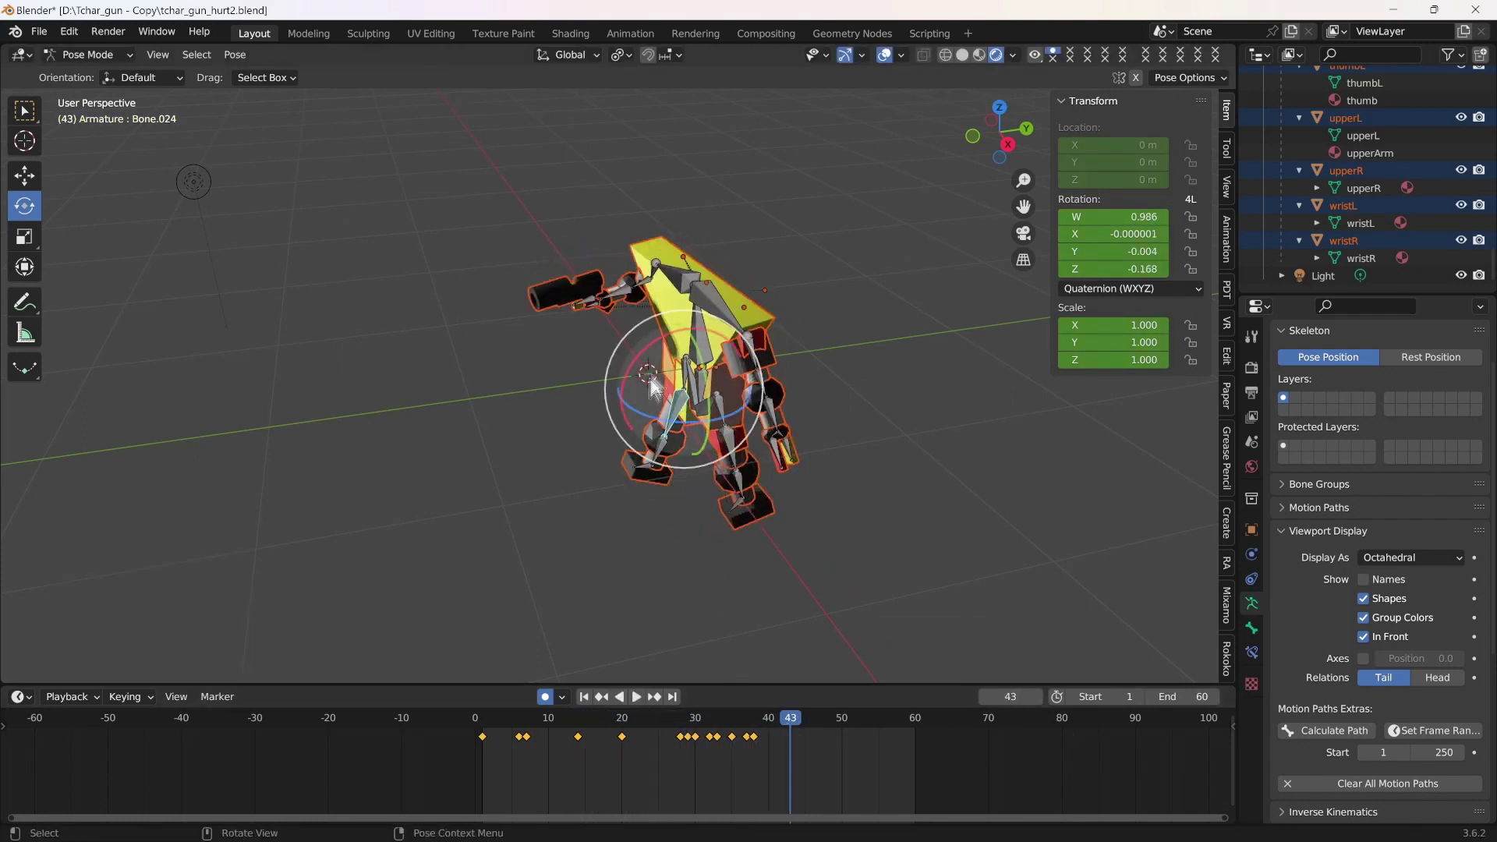
{"action": "left_click_drag", "start_coordinate": [653, 354], "coordinate": [649, 326]}
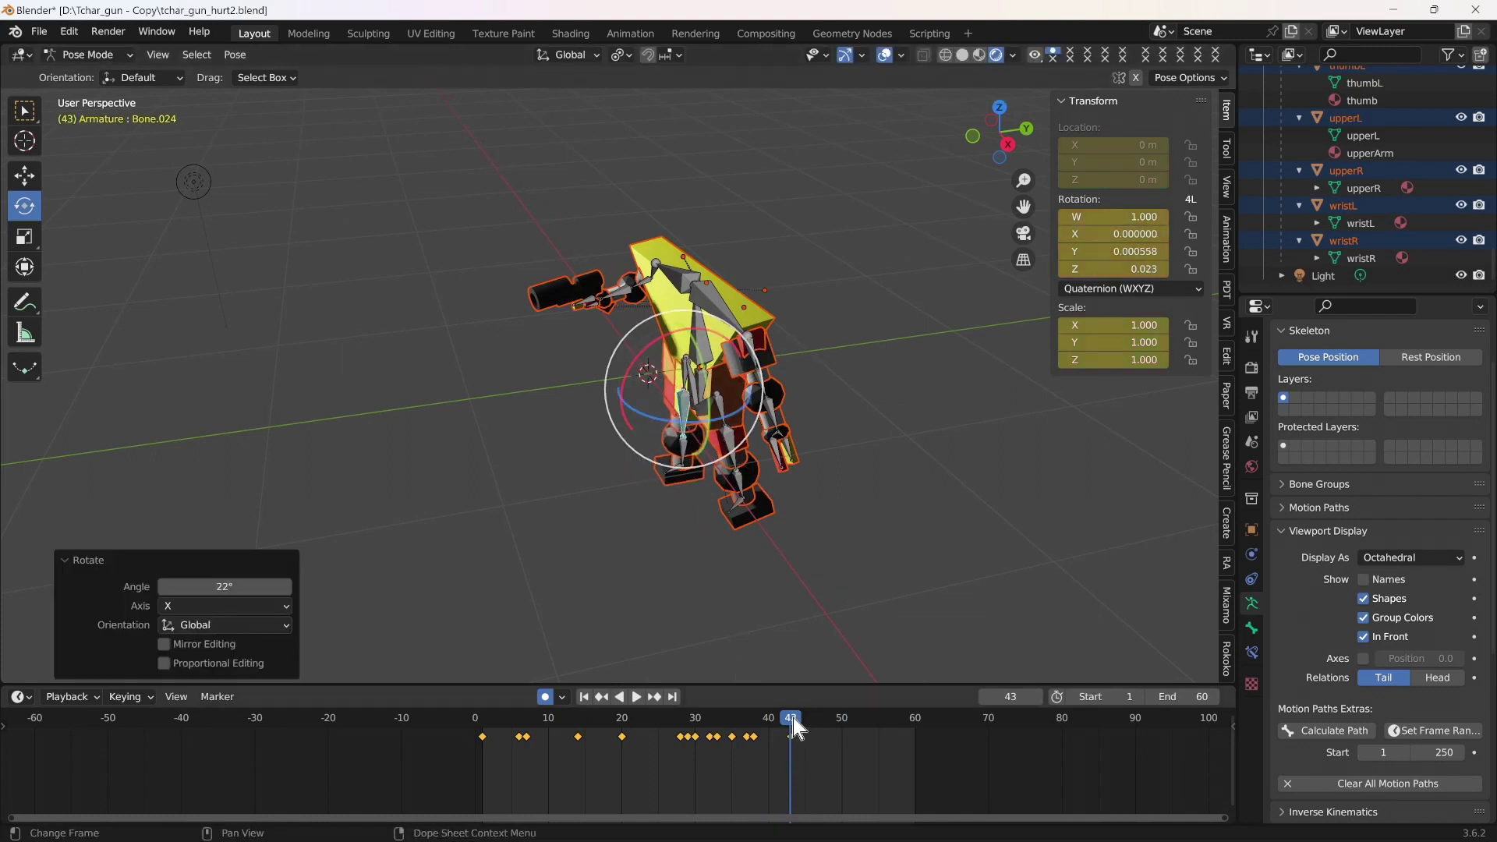
Step: At frame 48, rotate the near leg's thigh bone about global X, finishing with a rotation of about -6.52°
{"action": "left_click_drag", "start_coordinate": [793, 719], "coordinate": [826, 717]}
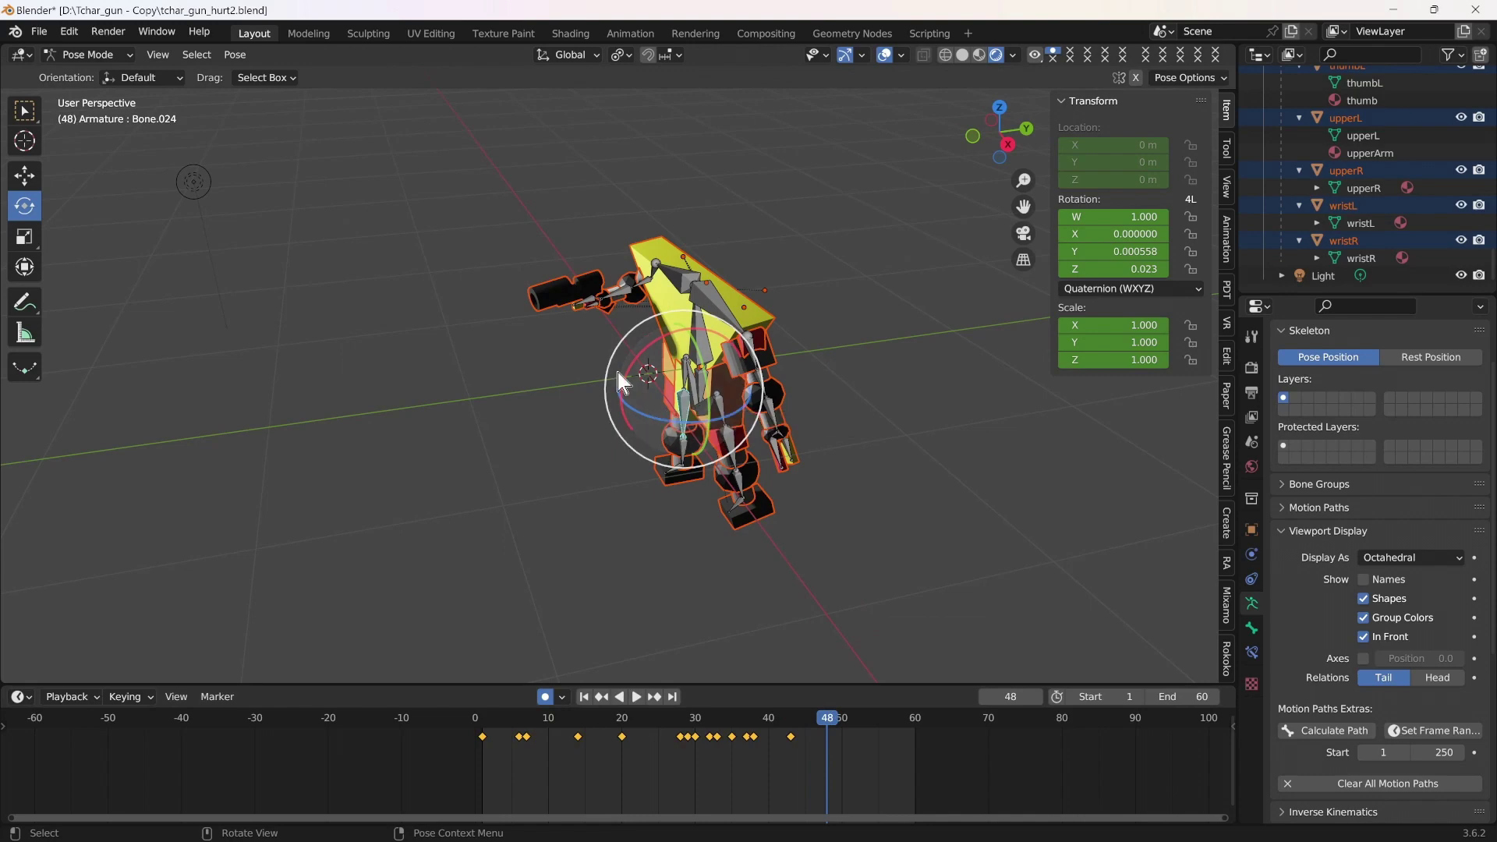
{"action": "left_click", "coordinate": [723, 396]}
{"action": "left_click_drag", "start_coordinate": [661, 365], "coordinate": [653, 372]}
{"action": "mouse_move", "coordinate": [873, 544]}
{"action": "middle_mouse_down"}
{"action": "mouse_move", "coordinate": [970, 528]}
{"action": "mouse_move", "coordinate": [854, 546]}
{"action": "middle_mouse_up"}
{"action": "left_click_drag", "start_coordinate": [662, 358], "coordinate": [670, 360]}
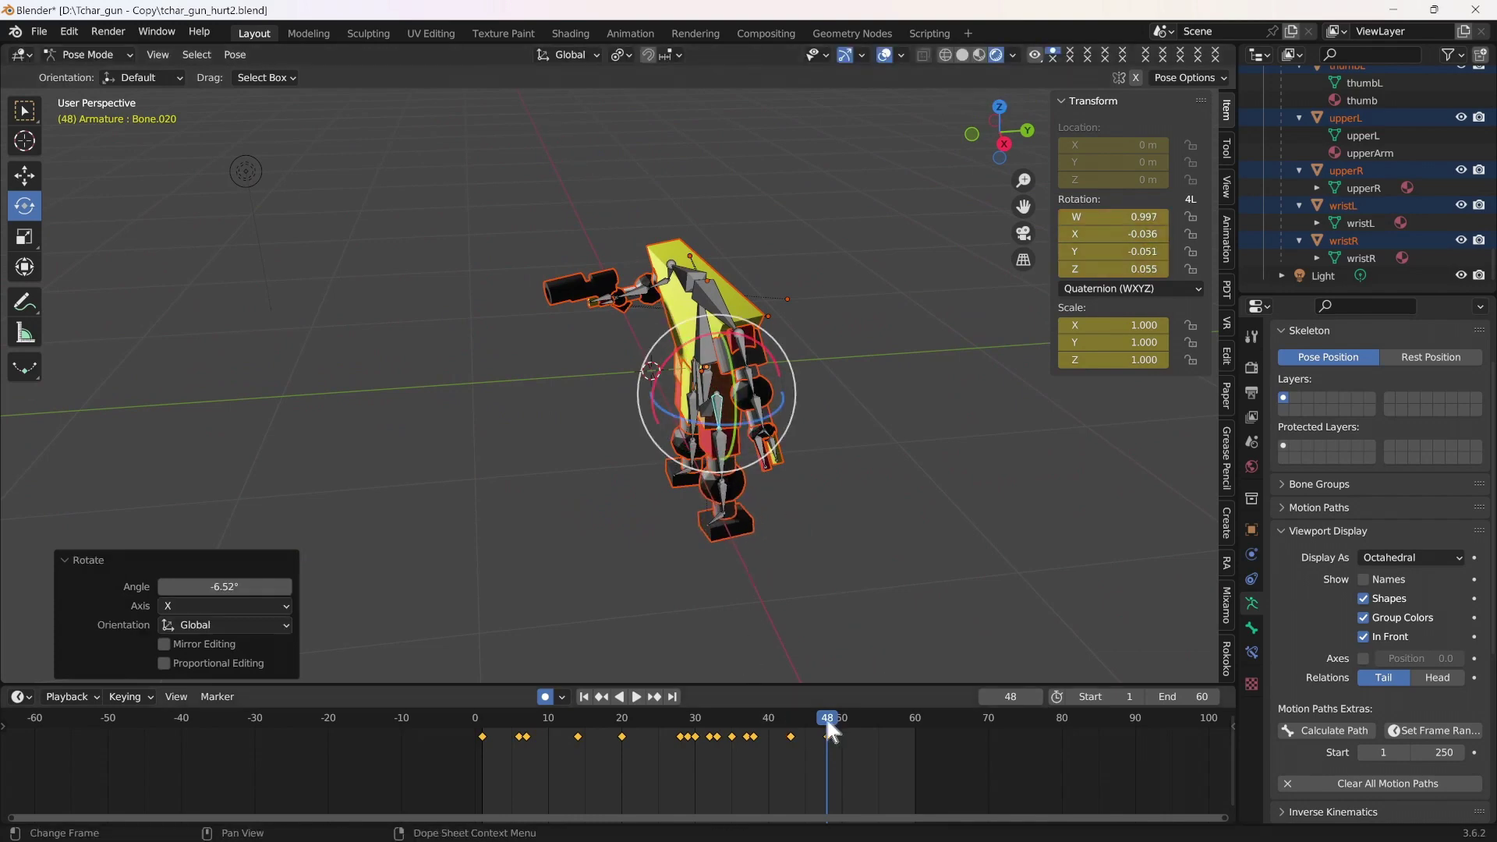
Step: In Object Mode, key the armature moved along Y by about -0.05 m at frame 36 and about -0.18 m at frame 48
{"action": "left_click", "coordinate": [736, 713]}
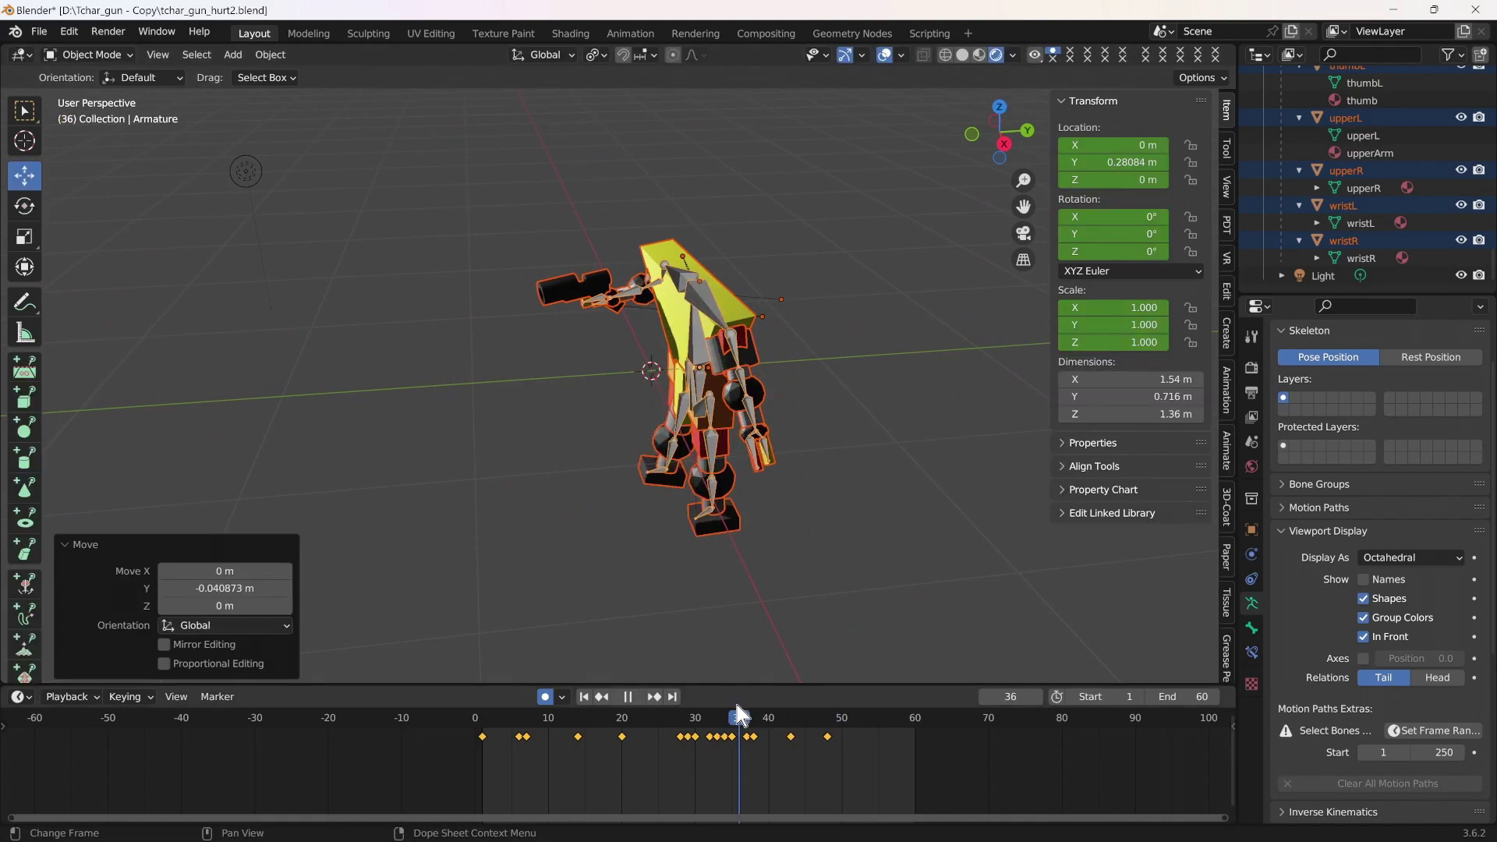
{"action": "left_click_drag", "start_coordinate": [783, 321], "coordinate": [772, 324]}
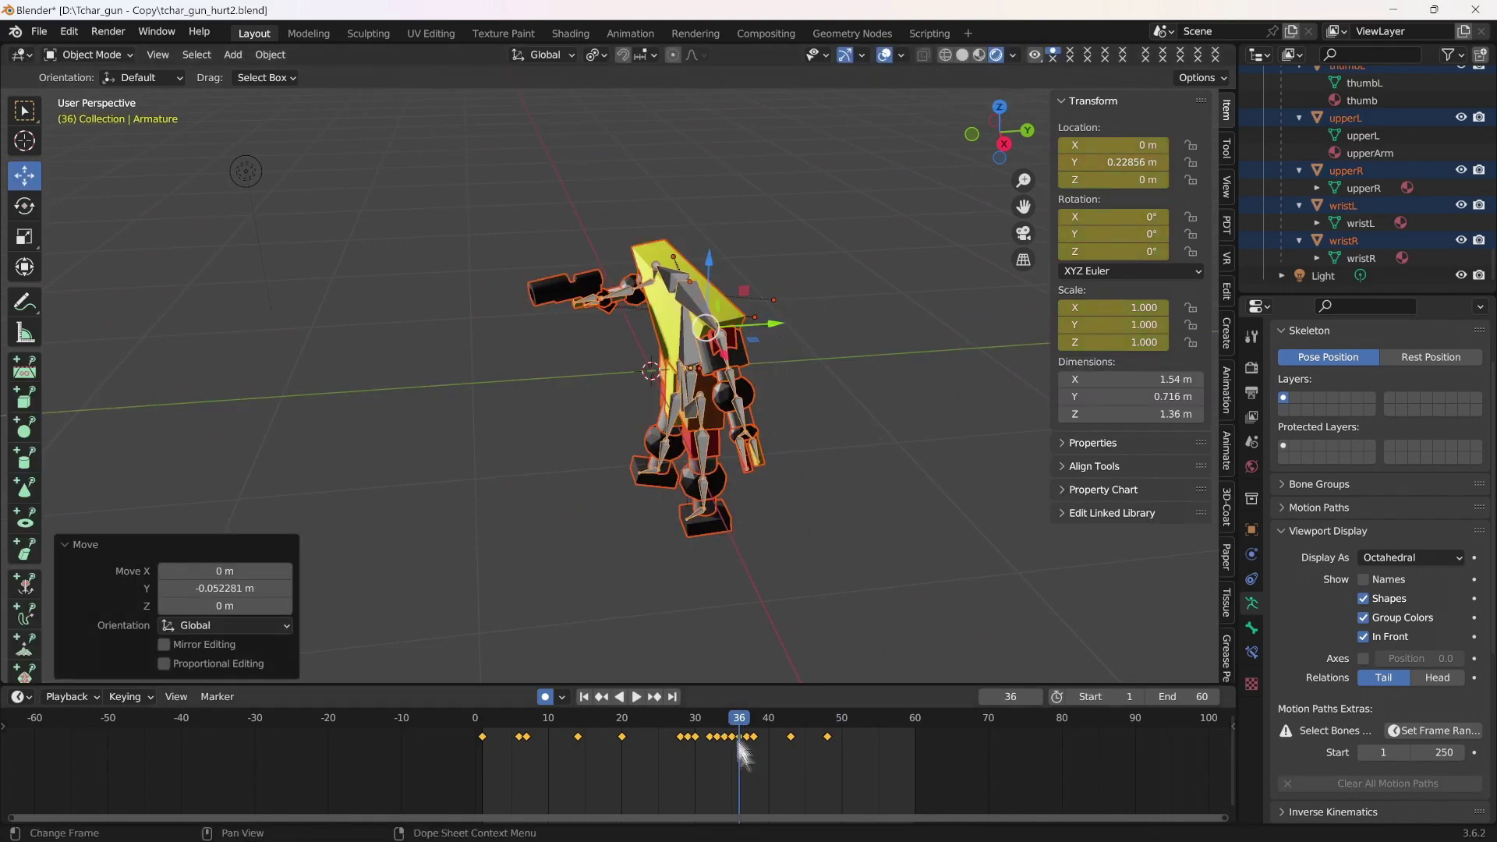
{"action": "left_click_drag", "start_coordinate": [741, 715], "coordinate": [825, 707]}
{"action": "left_click_drag", "start_coordinate": [776, 321], "coordinate": [738, 357]}
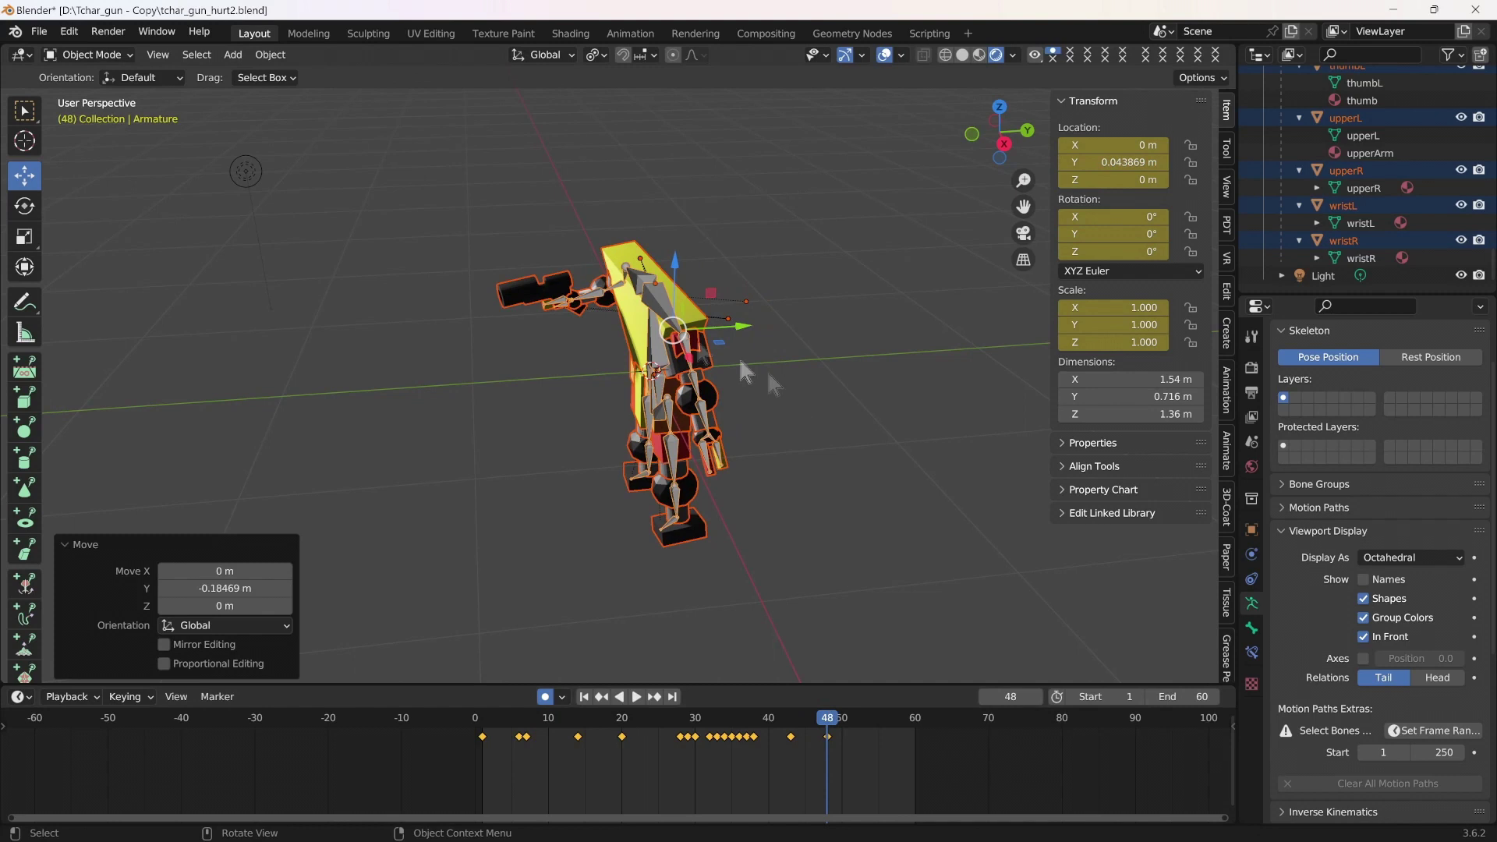
Step: Save the file and play the full animation with auto keying turned off
{"action": "left_click", "coordinate": [38, 31]}
{"action": "left_click", "coordinate": [156, 189]}
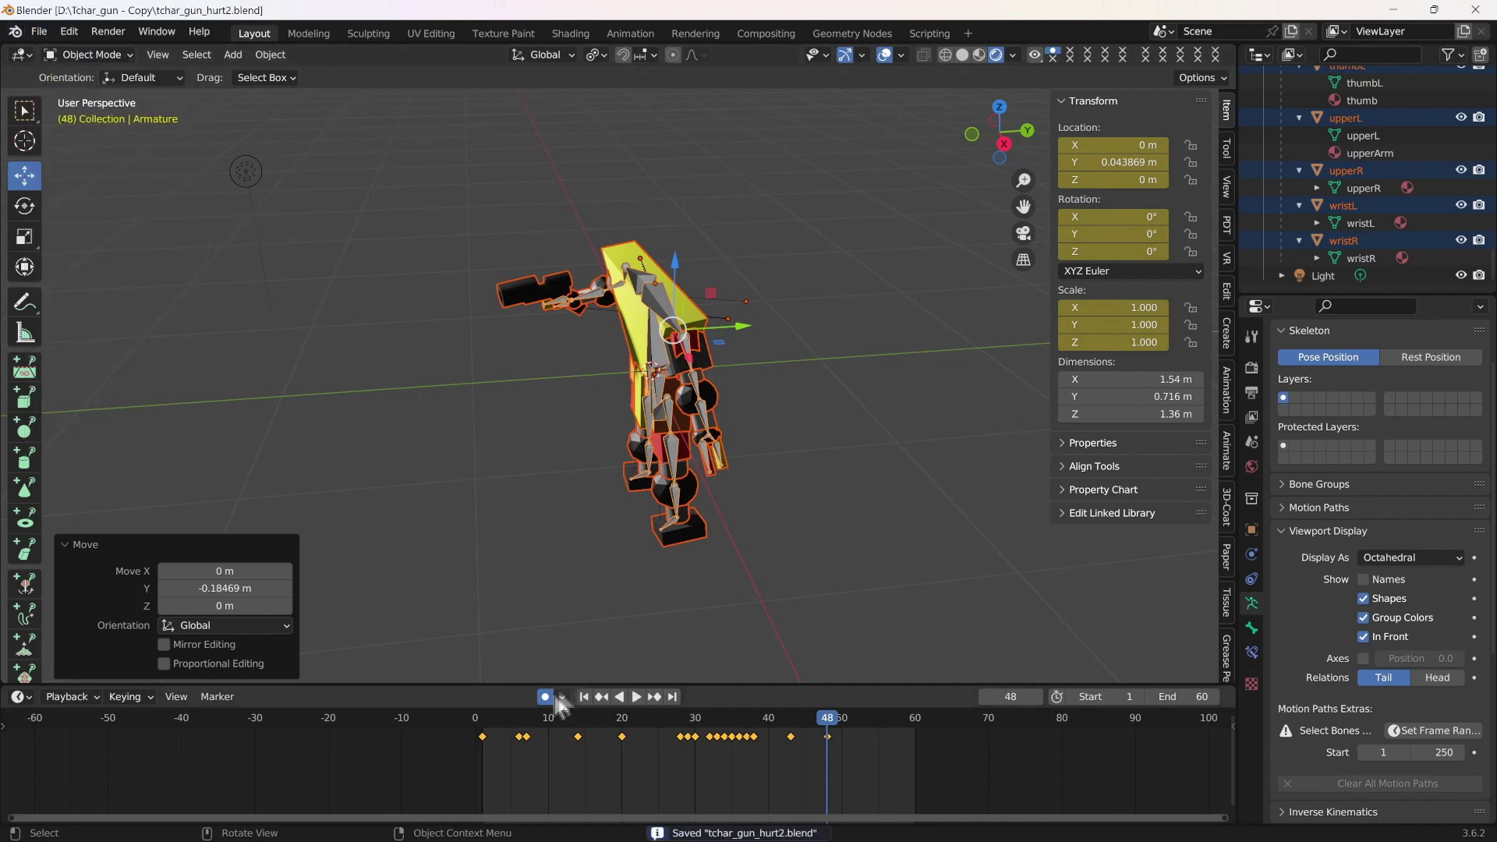
{"action": "left_click", "coordinate": [637, 696]}
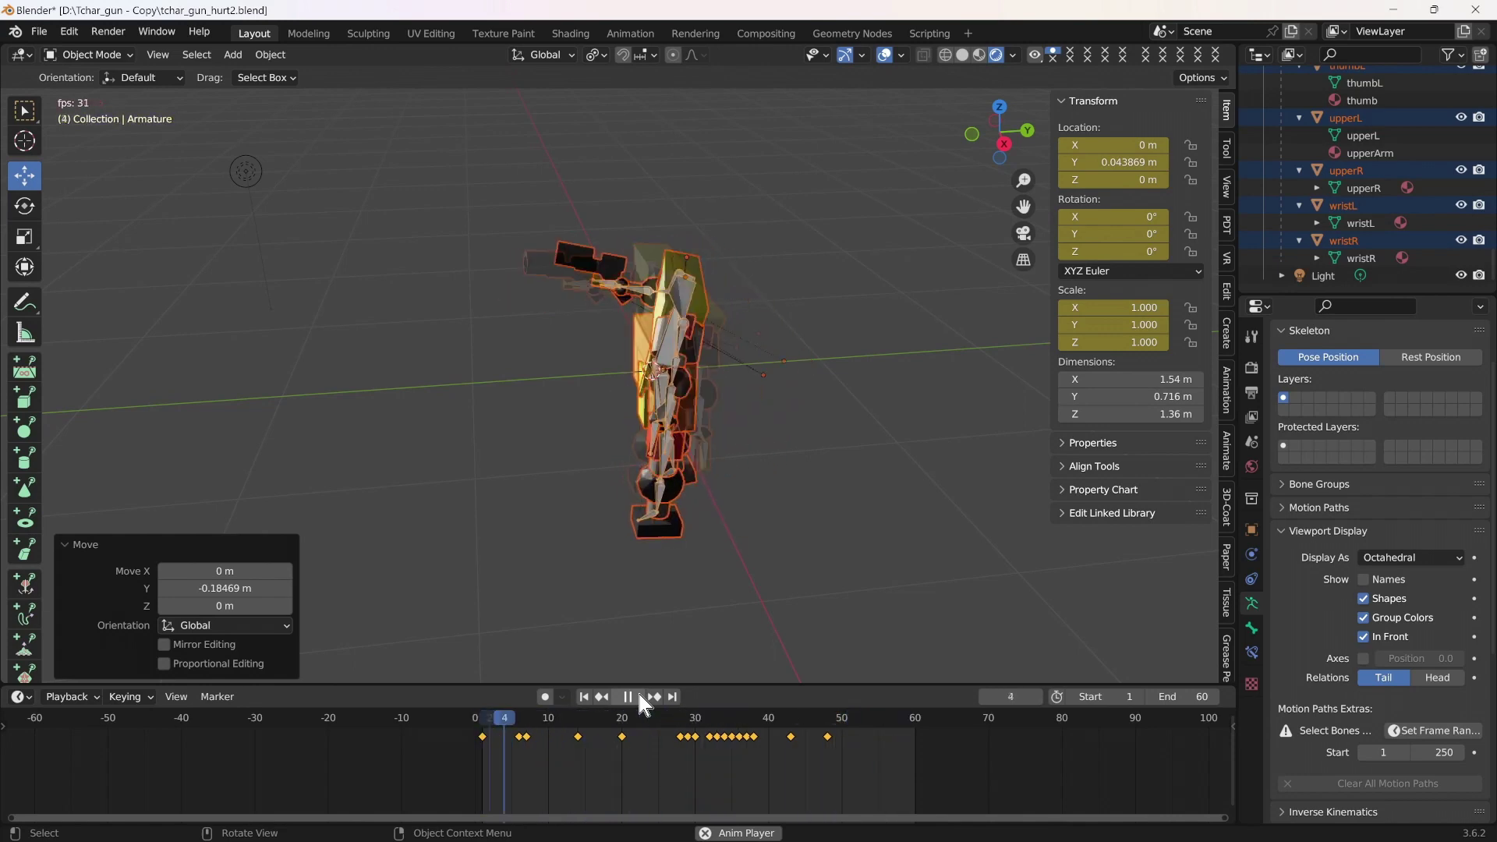
Step: Review the playing hurt animation from the front and the side, save the file, and stop playback
{"action": "middle_click_drag", "start_coordinate": [691, 625], "coordinate": [853, 558]}
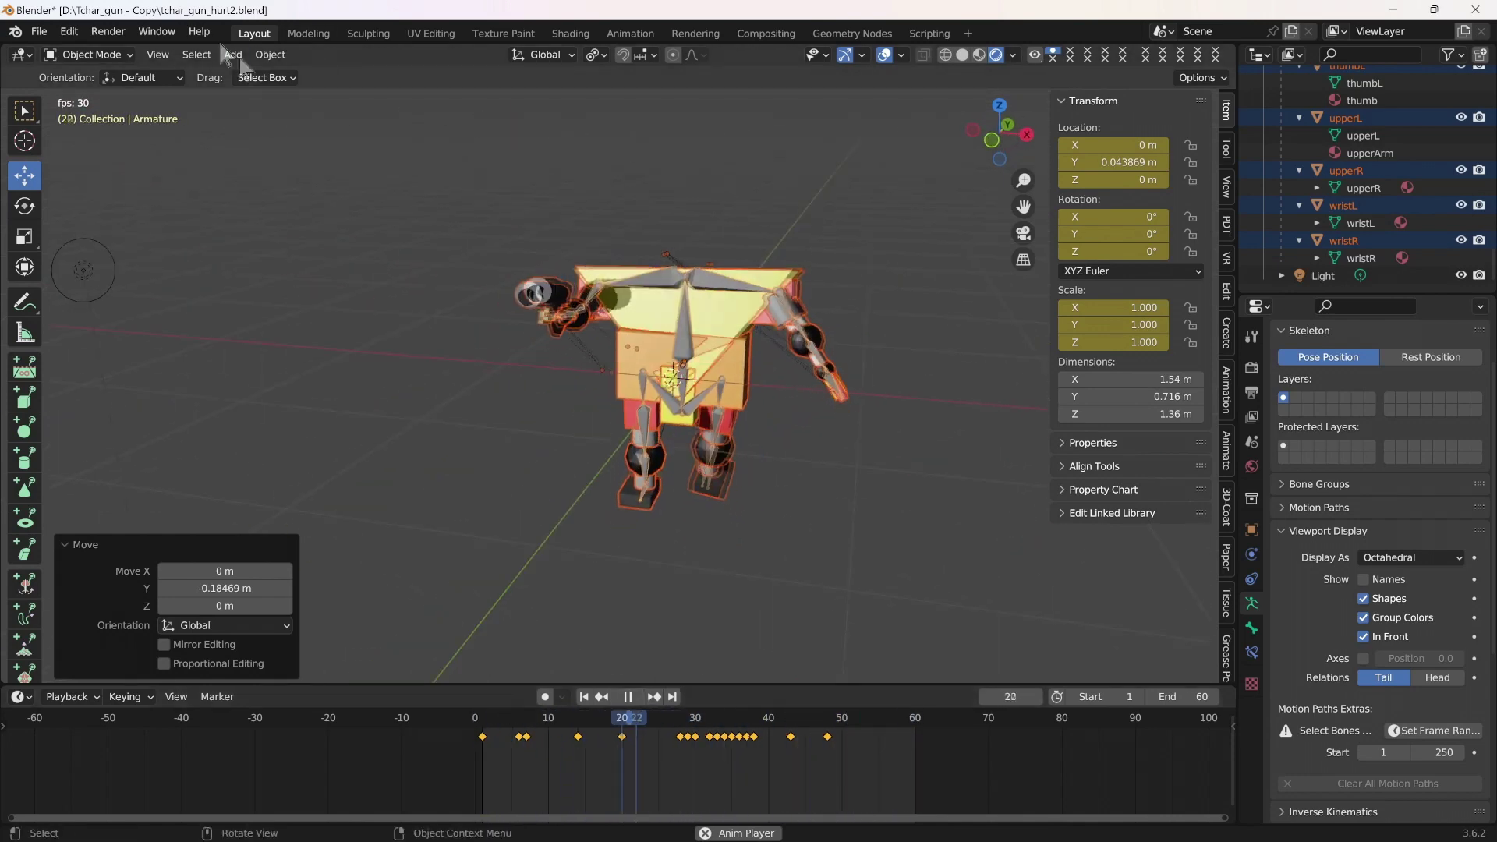
{"action": "left_click", "coordinate": [38, 31]}
{"action": "left_click", "coordinate": [121, 191]}
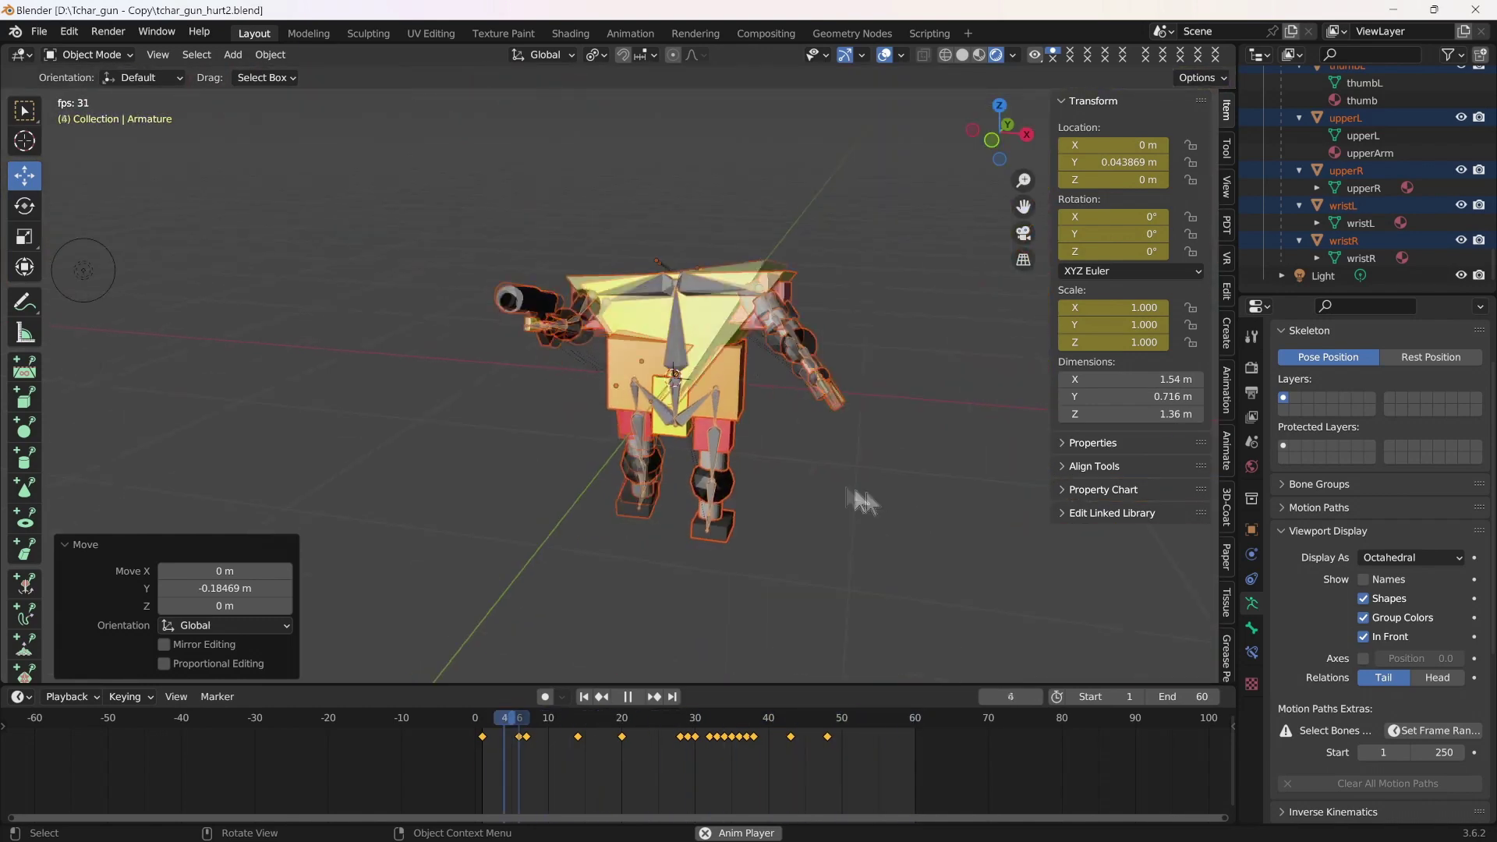
{"action": "right_click", "coordinate": [774, 515]}
{"action": "middle_click_drag", "start_coordinate": [906, 396], "coordinate": [789, 419]}
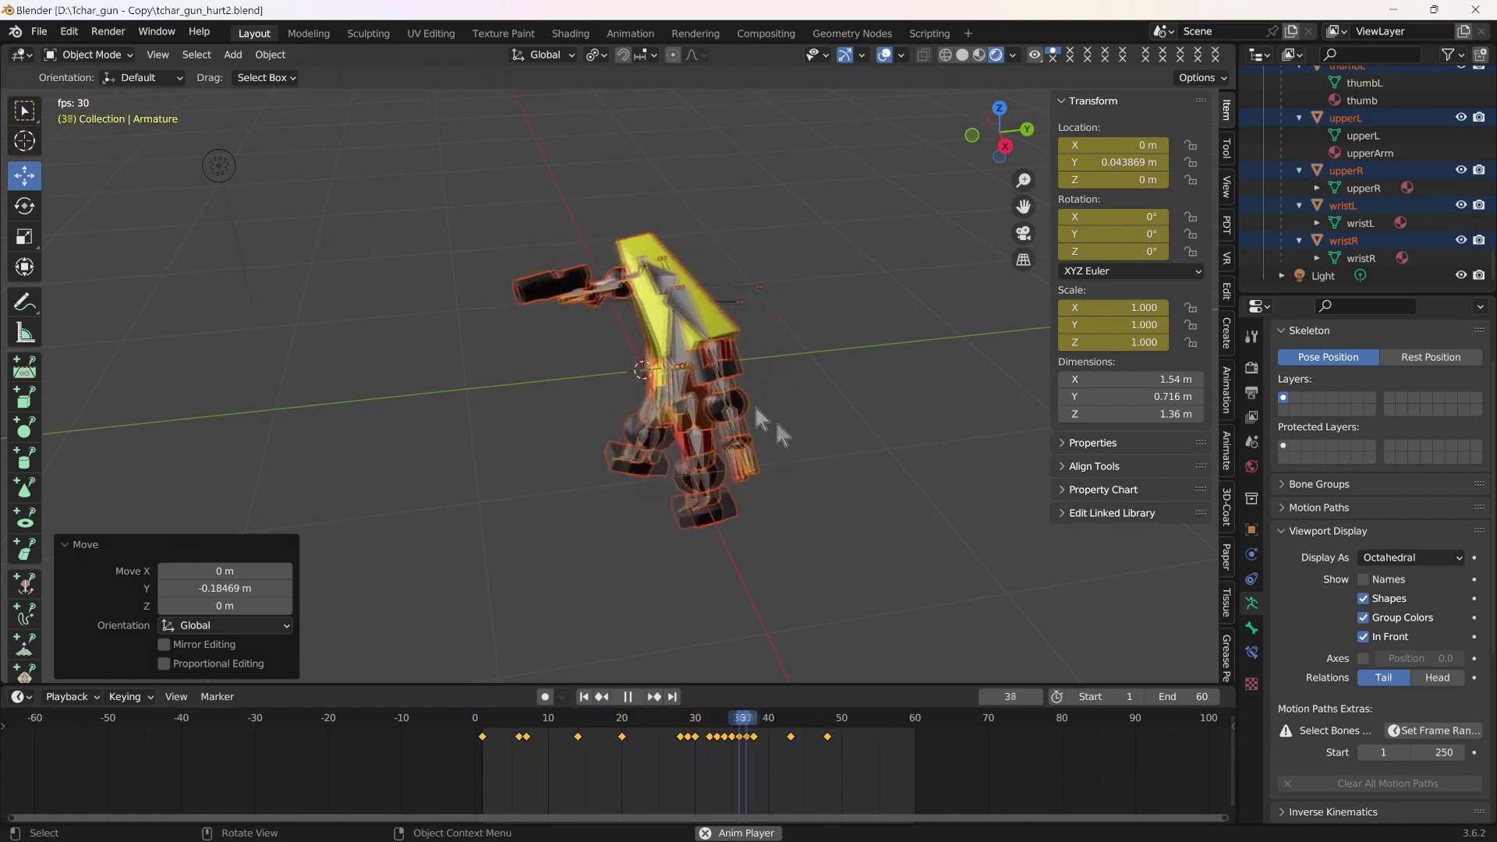
{"action": "left_click", "coordinate": [38, 32]}
{"action": "left_click", "coordinate": [59, 188]}
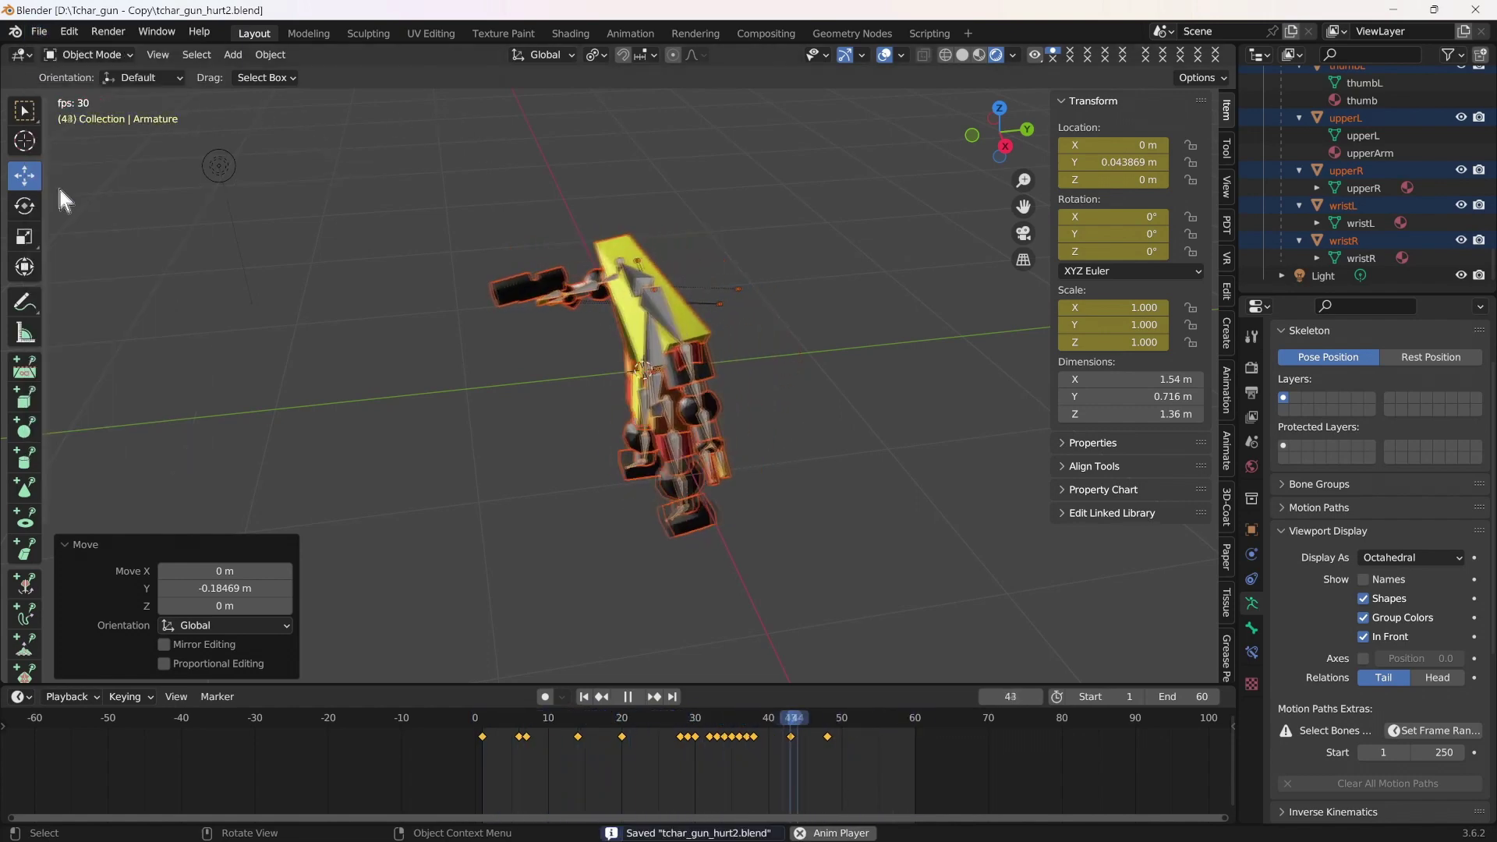
{"action": "left_click", "coordinate": [632, 695]}
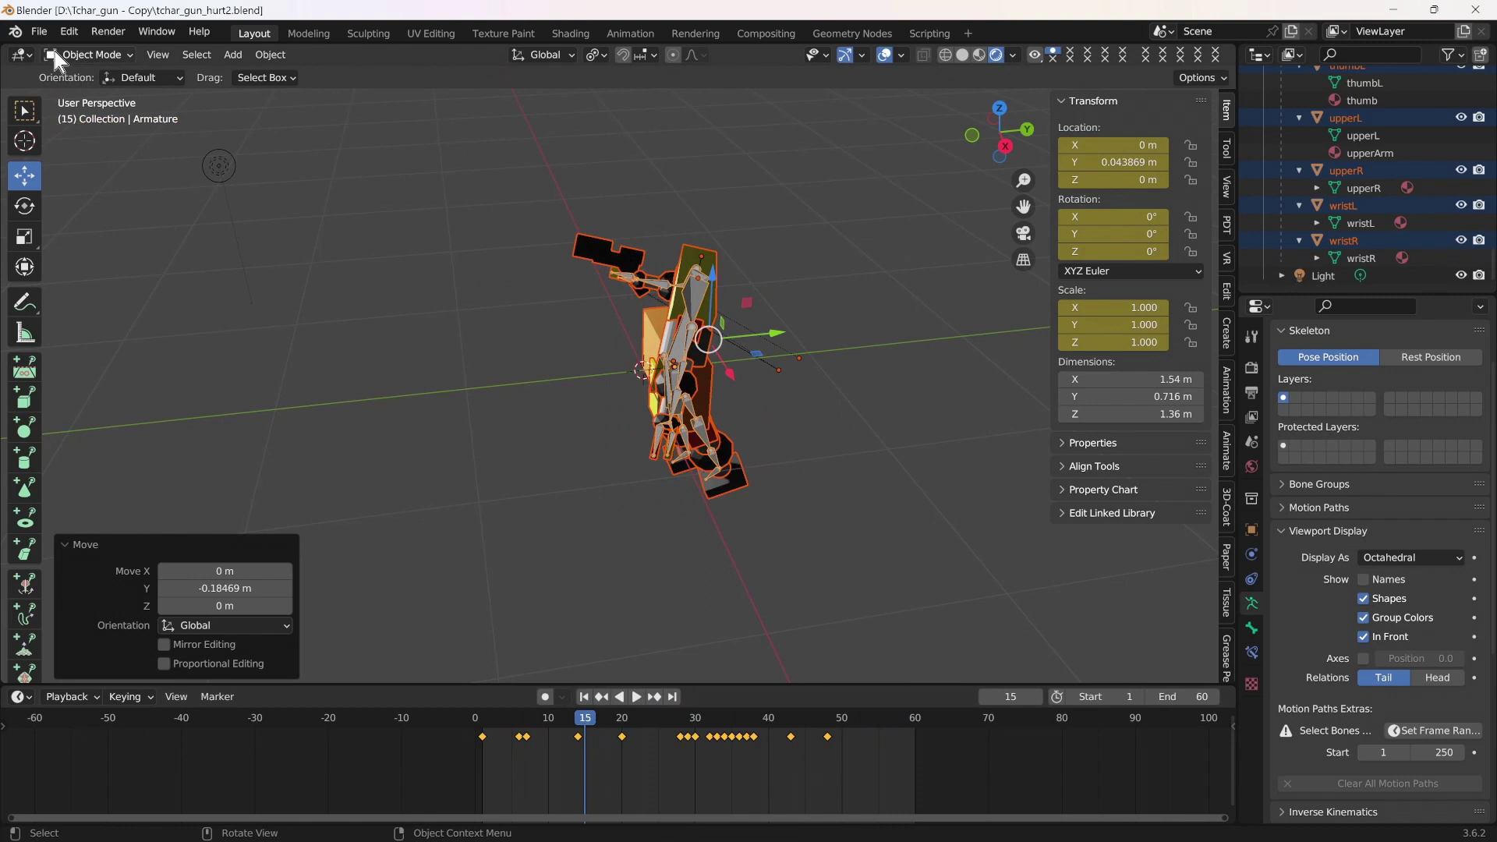
Step: Purge recursive unused data-blocks from the file and save it
{"action": "left_click", "coordinate": [39, 32]}
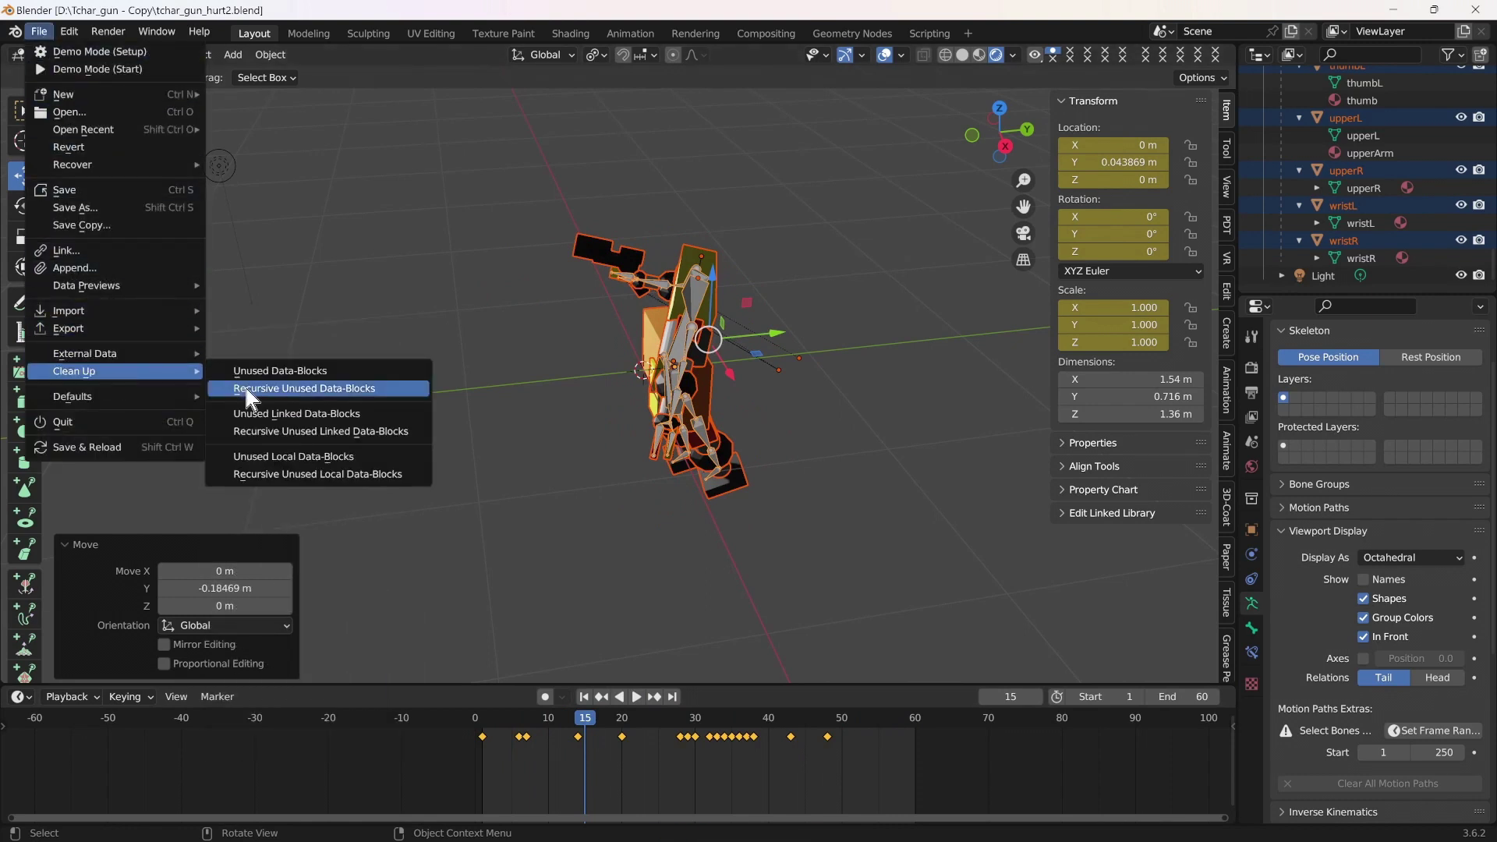
{"action": "left_click", "coordinate": [253, 394]}
{"action": "left_click", "coordinate": [39, 32]}
{"action": "left_click", "coordinate": [86, 191]}
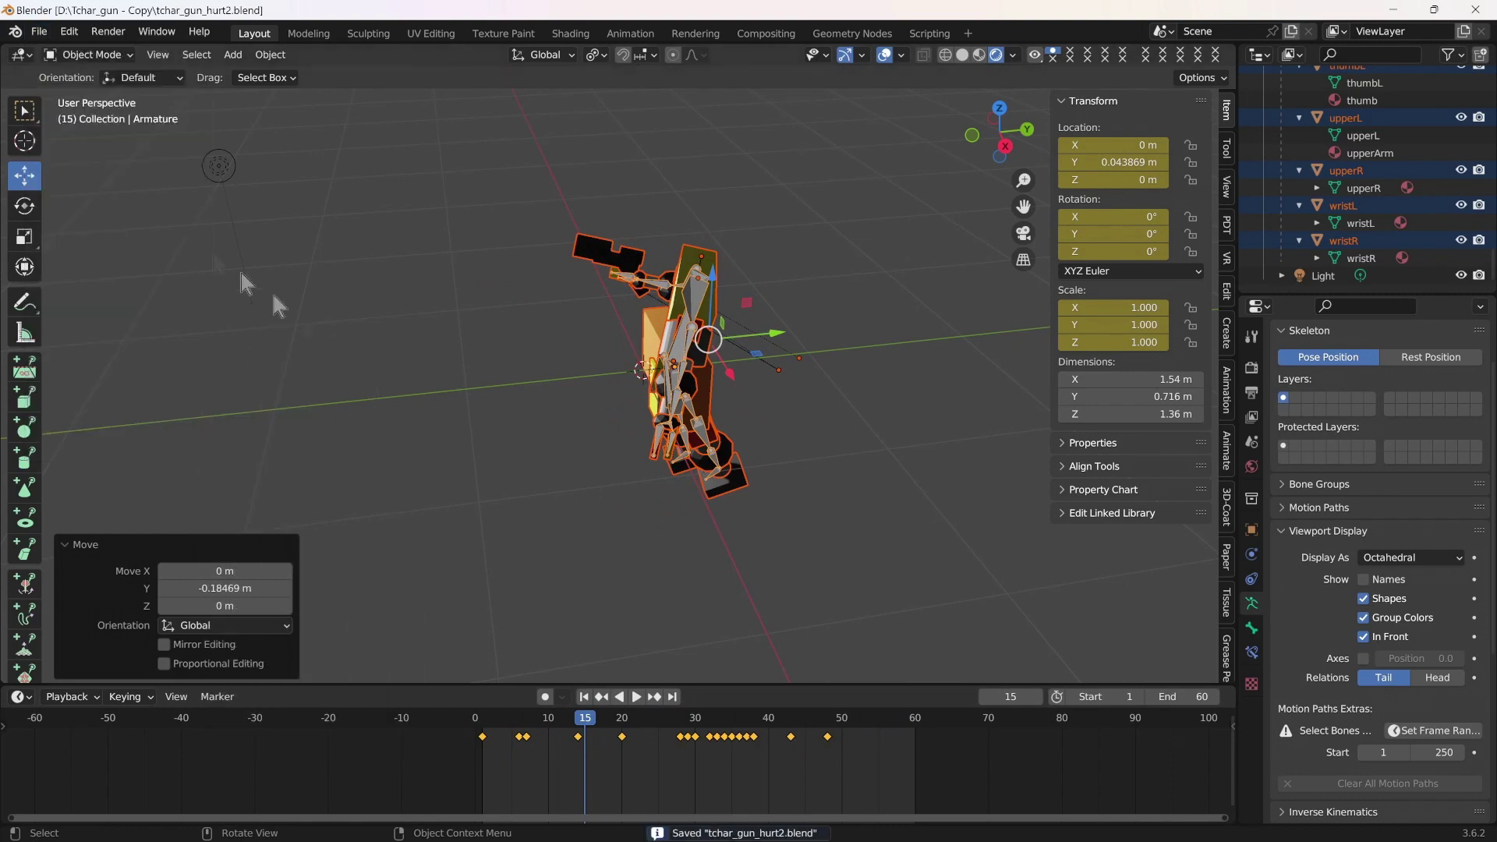
{"action": "key", "text": "ctrl+z"}
Step: Start an FBX export and choose the existing tchar_gun_hurt_retreat.fbx in the tchar_melee_hurt_retreat folder as the target
{"action": "middle_click_drag", "start_coordinate": [627, 546], "coordinate": [565, 267]}
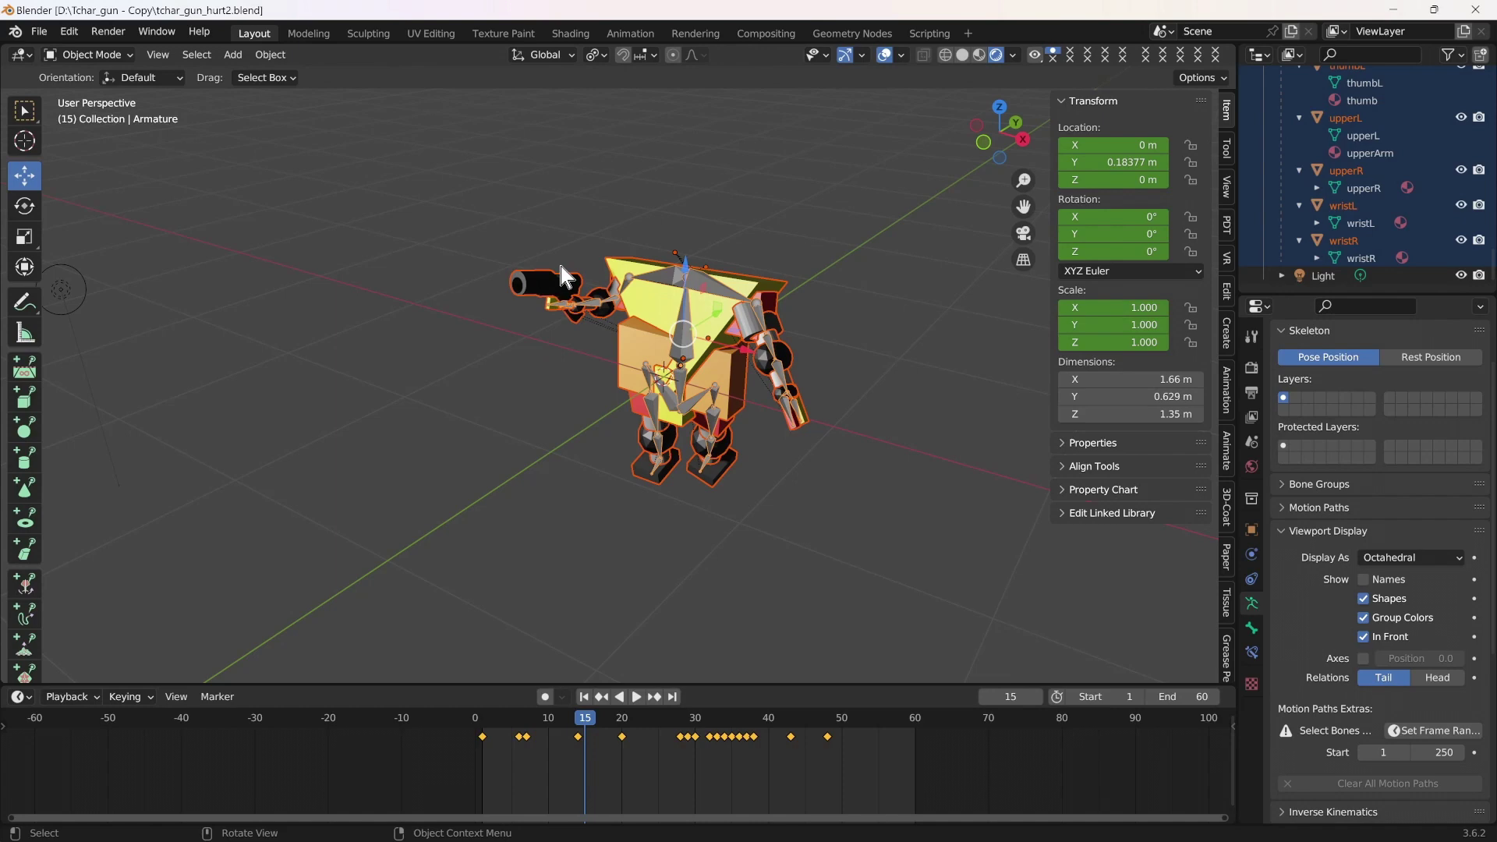
{"action": "left_click", "coordinate": [37, 32]}
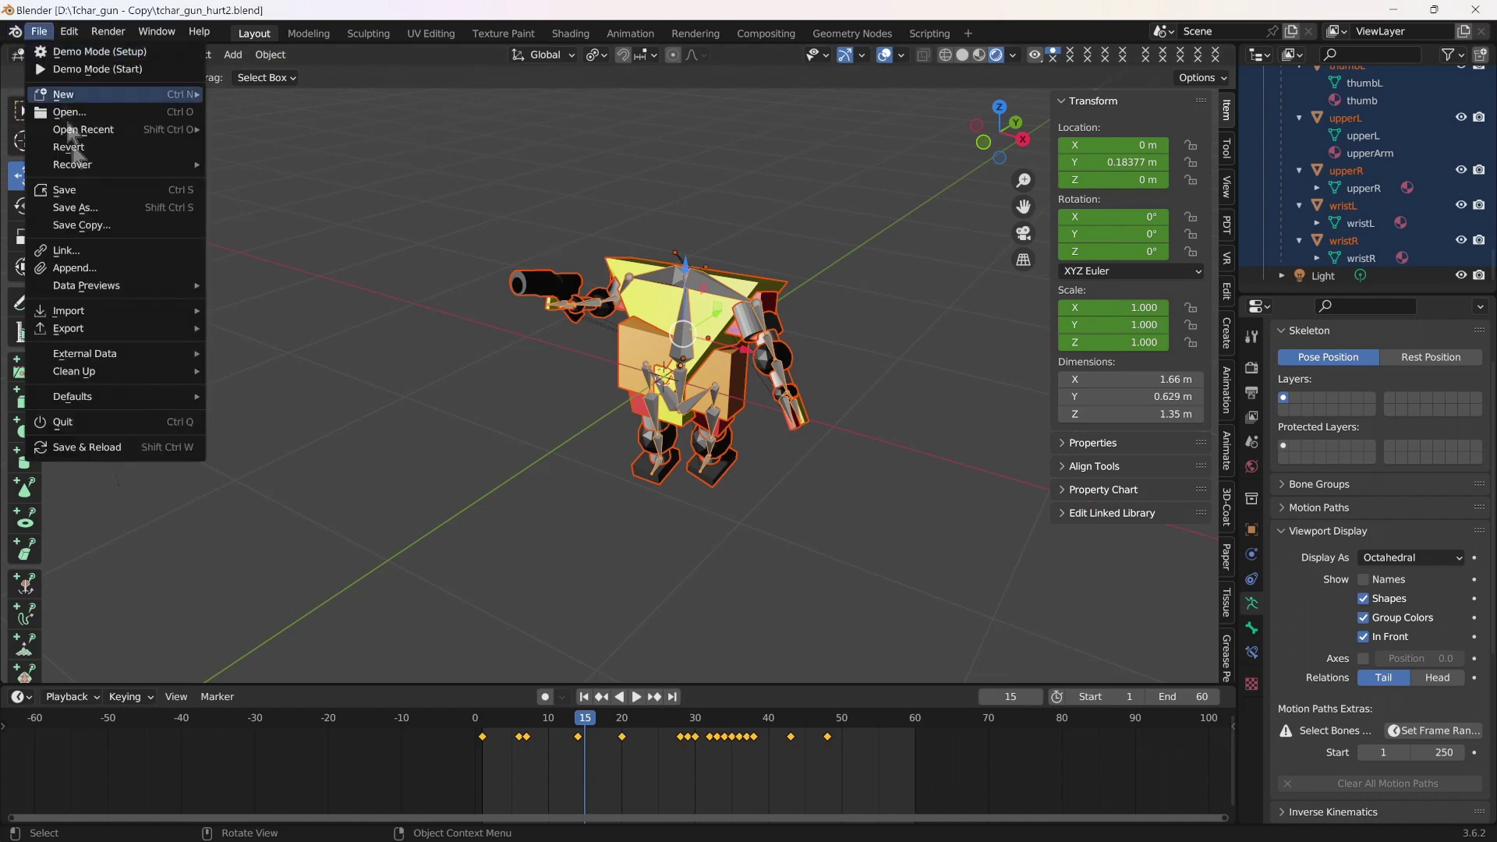
{"action": "left_click", "coordinate": [257, 503]}
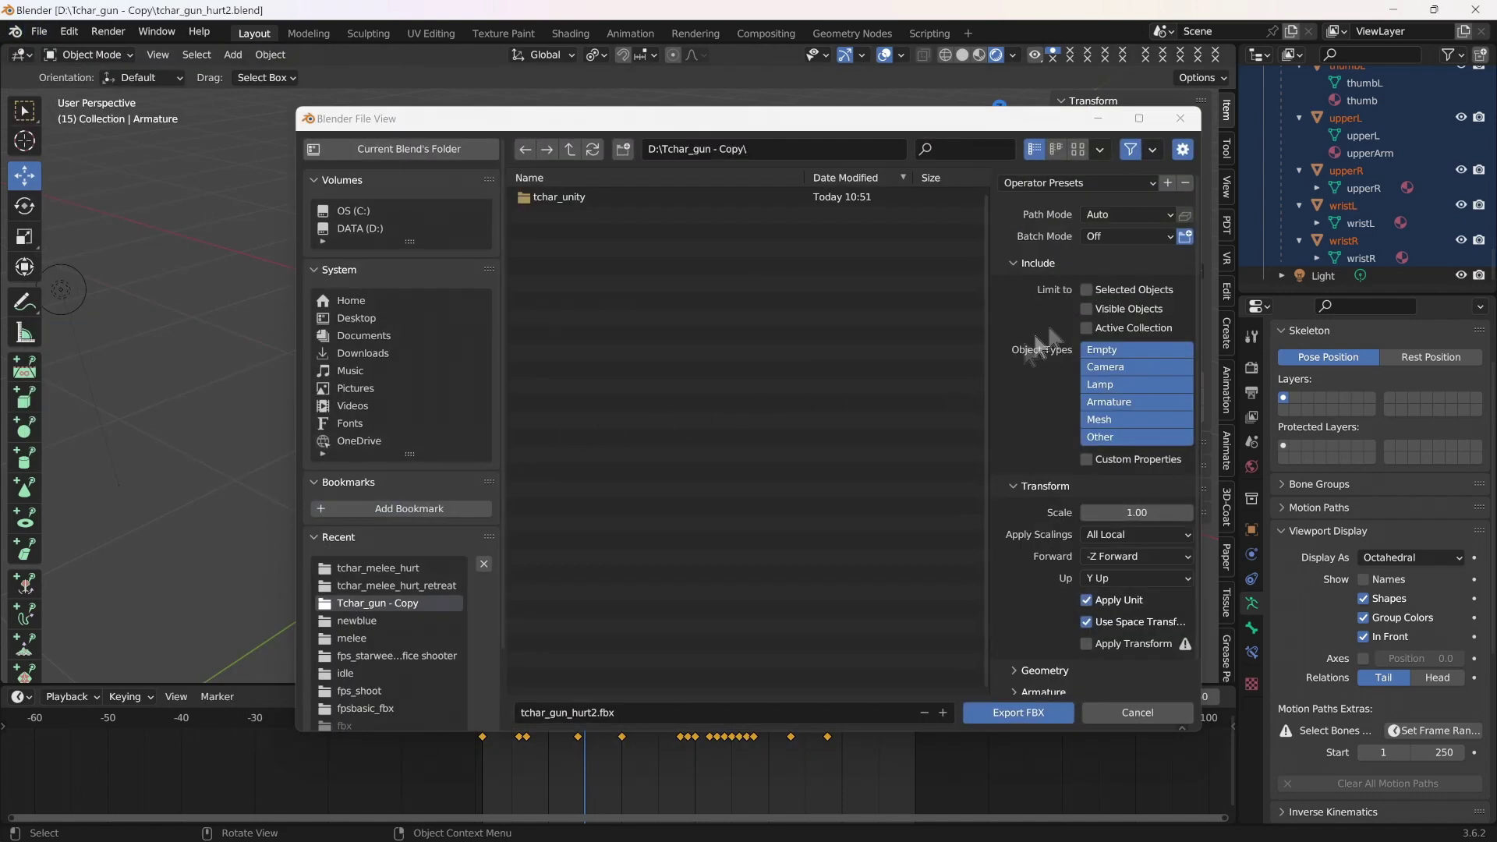
{"action": "left_click", "coordinate": [555, 201]}
{"action": "left_click", "coordinate": [578, 200]}
{"action": "left_click", "coordinate": [593, 197]}
{"action": "left_click", "coordinate": [640, 198]}
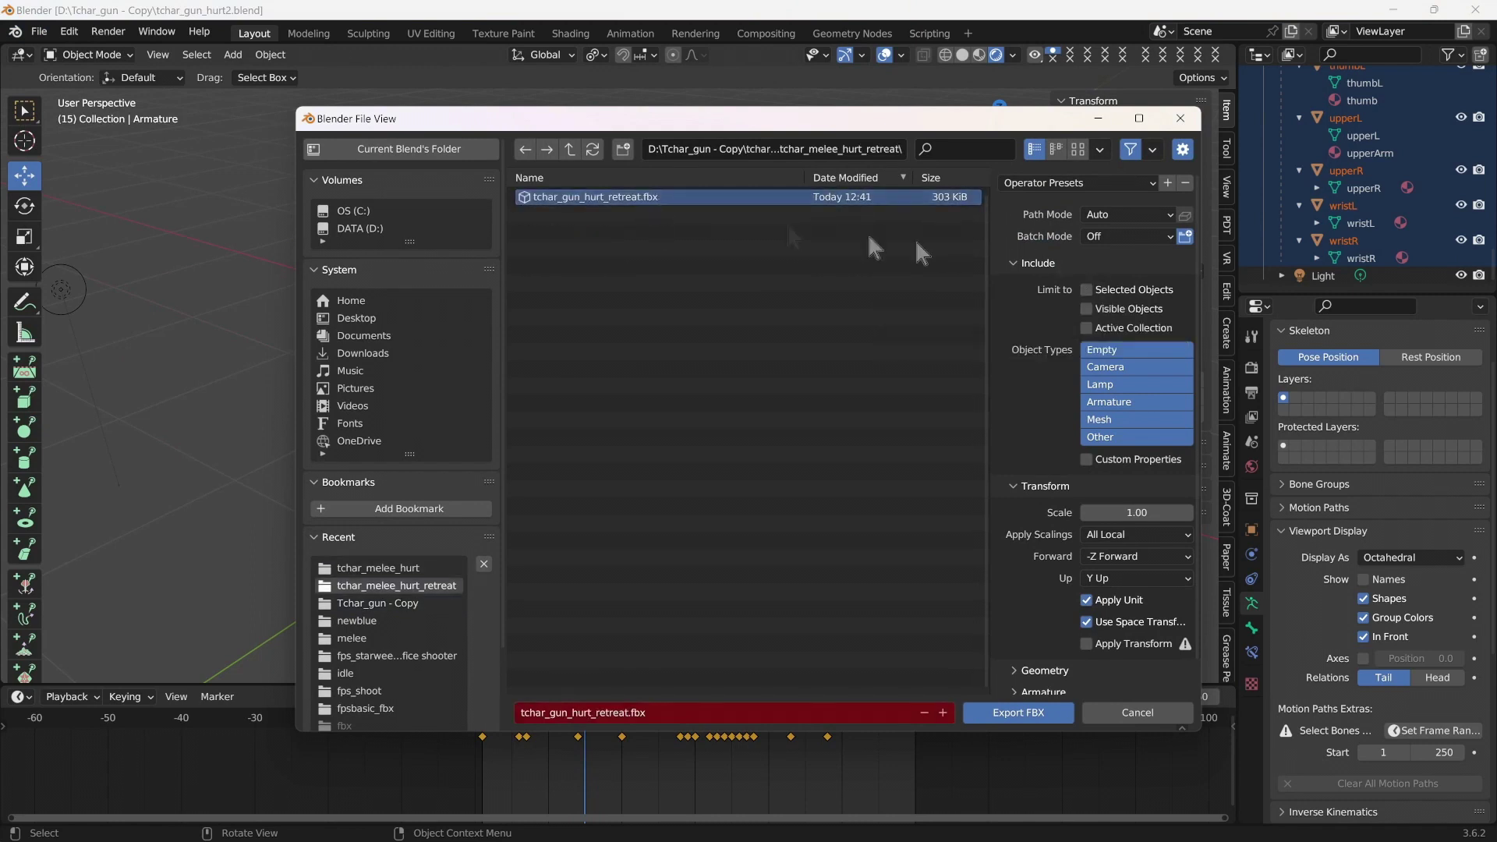
Step: Set the FBX export's path mode to Copy, limit it to selected objects, and set the forward axis to Z Forward
{"action": "left_click", "coordinate": [1170, 215]}
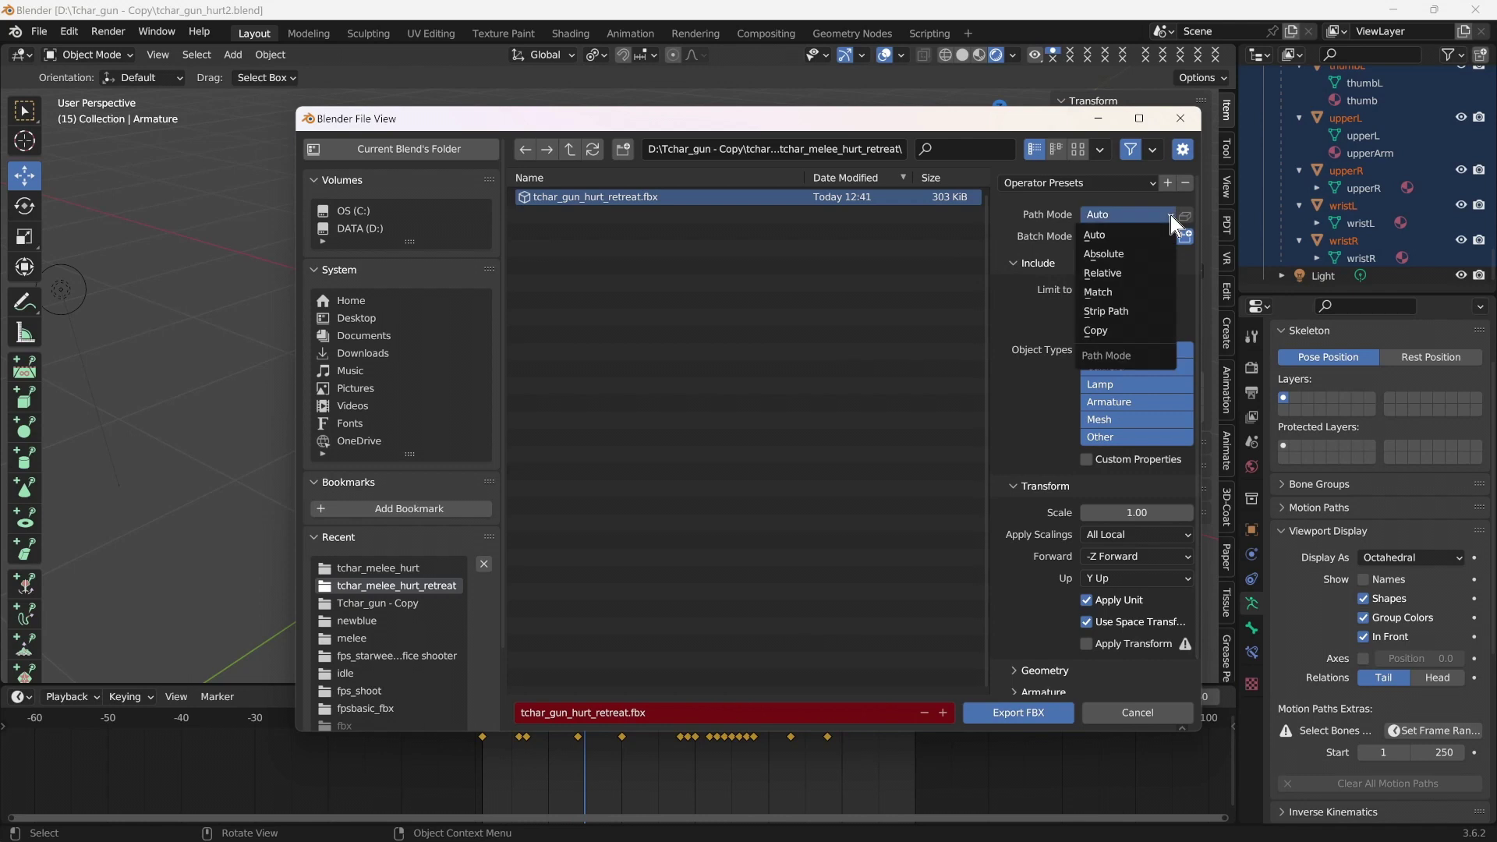
{"action": "left_click", "coordinate": [1103, 331]}
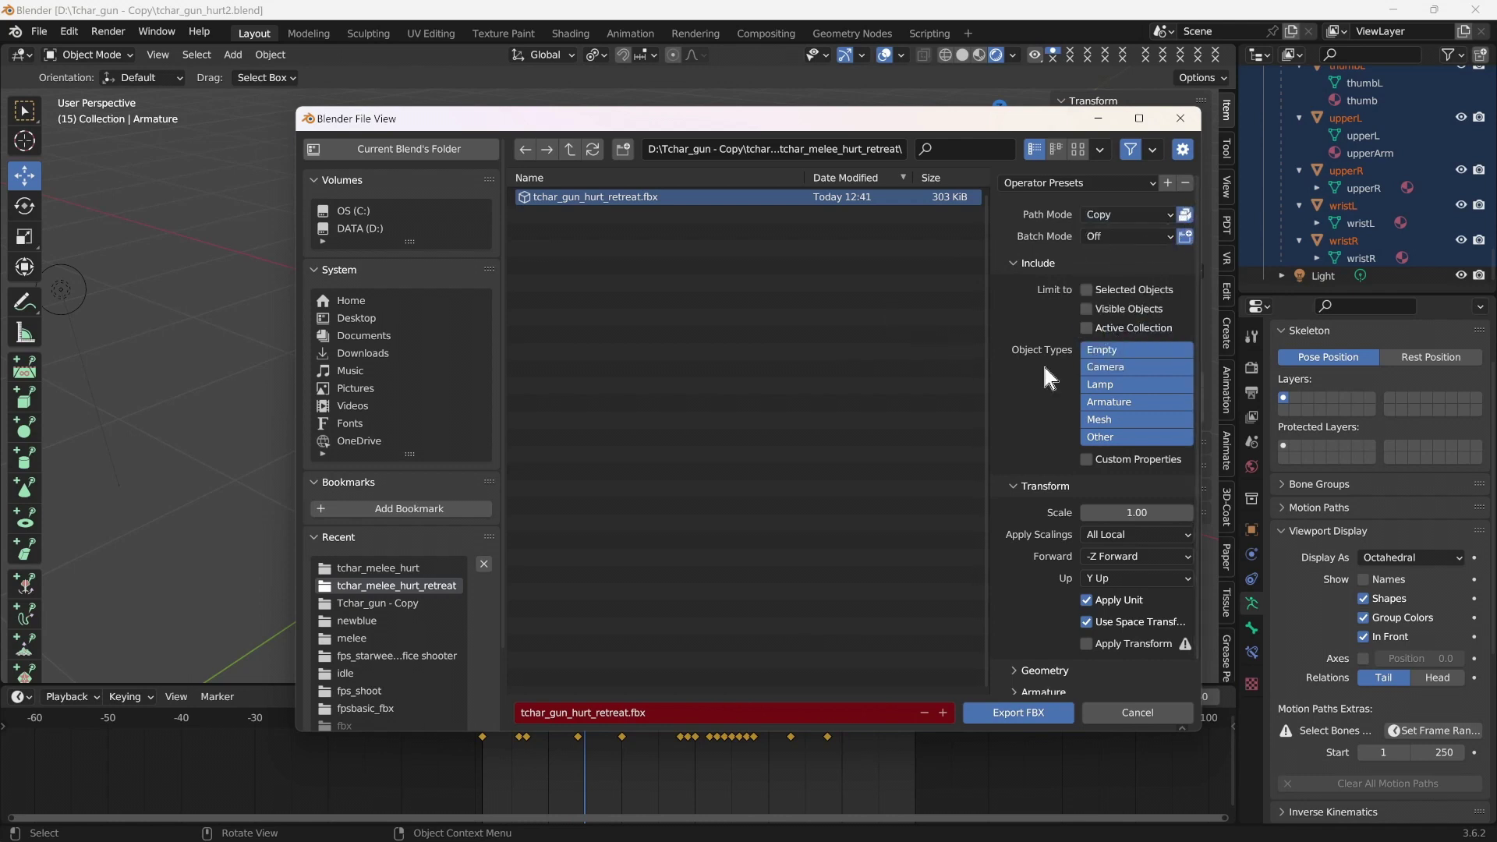
{"action": "scroll", "coordinate": [1038, 382], "scroll_direction": "down", "scroll_amount": 1}
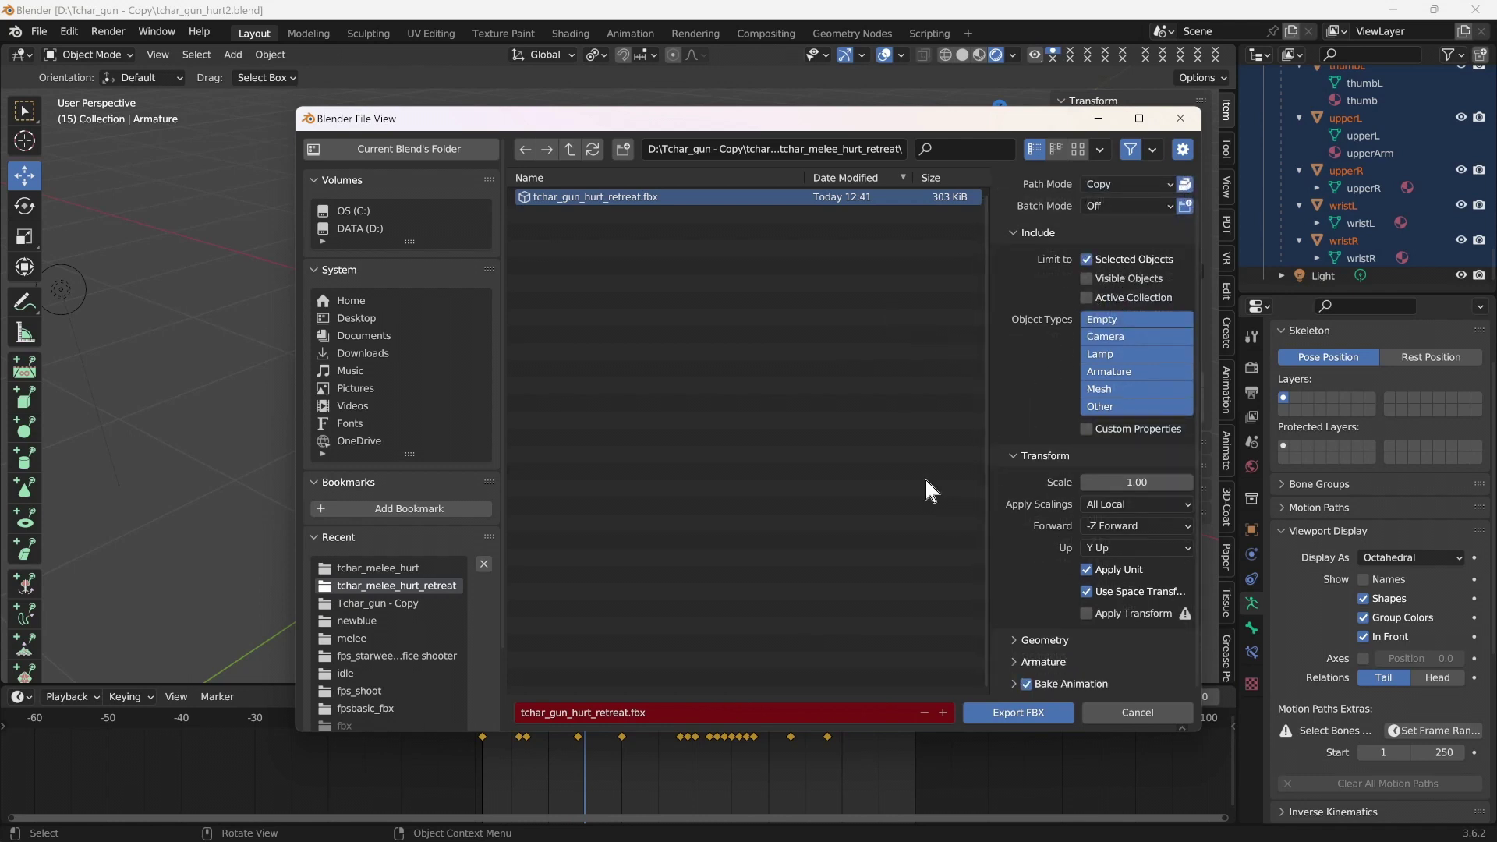
{"action": "left_click", "coordinate": [1187, 524]}
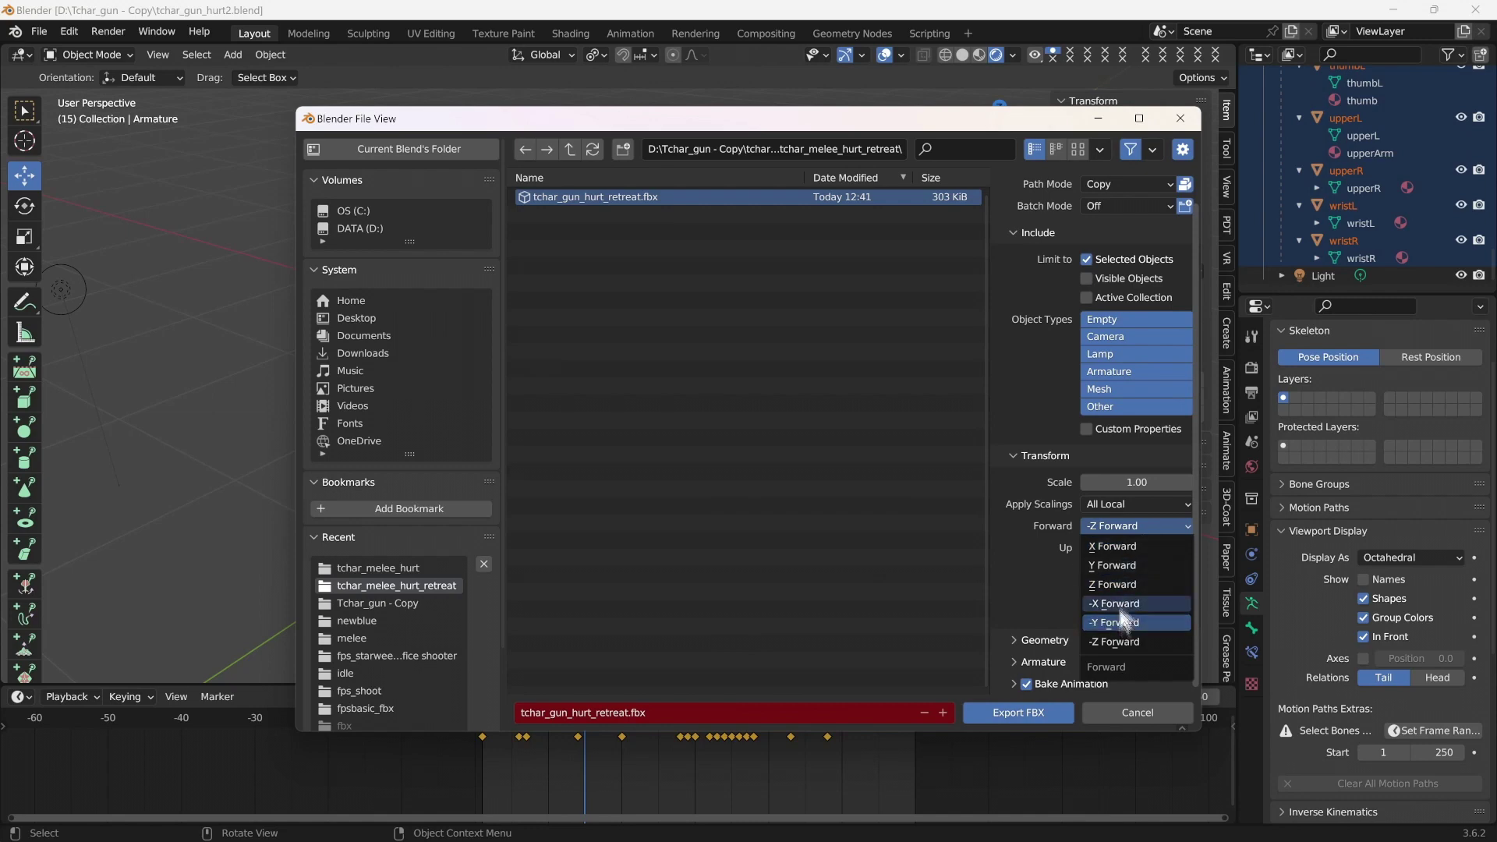
{"action": "left_click", "coordinate": [1123, 586]}
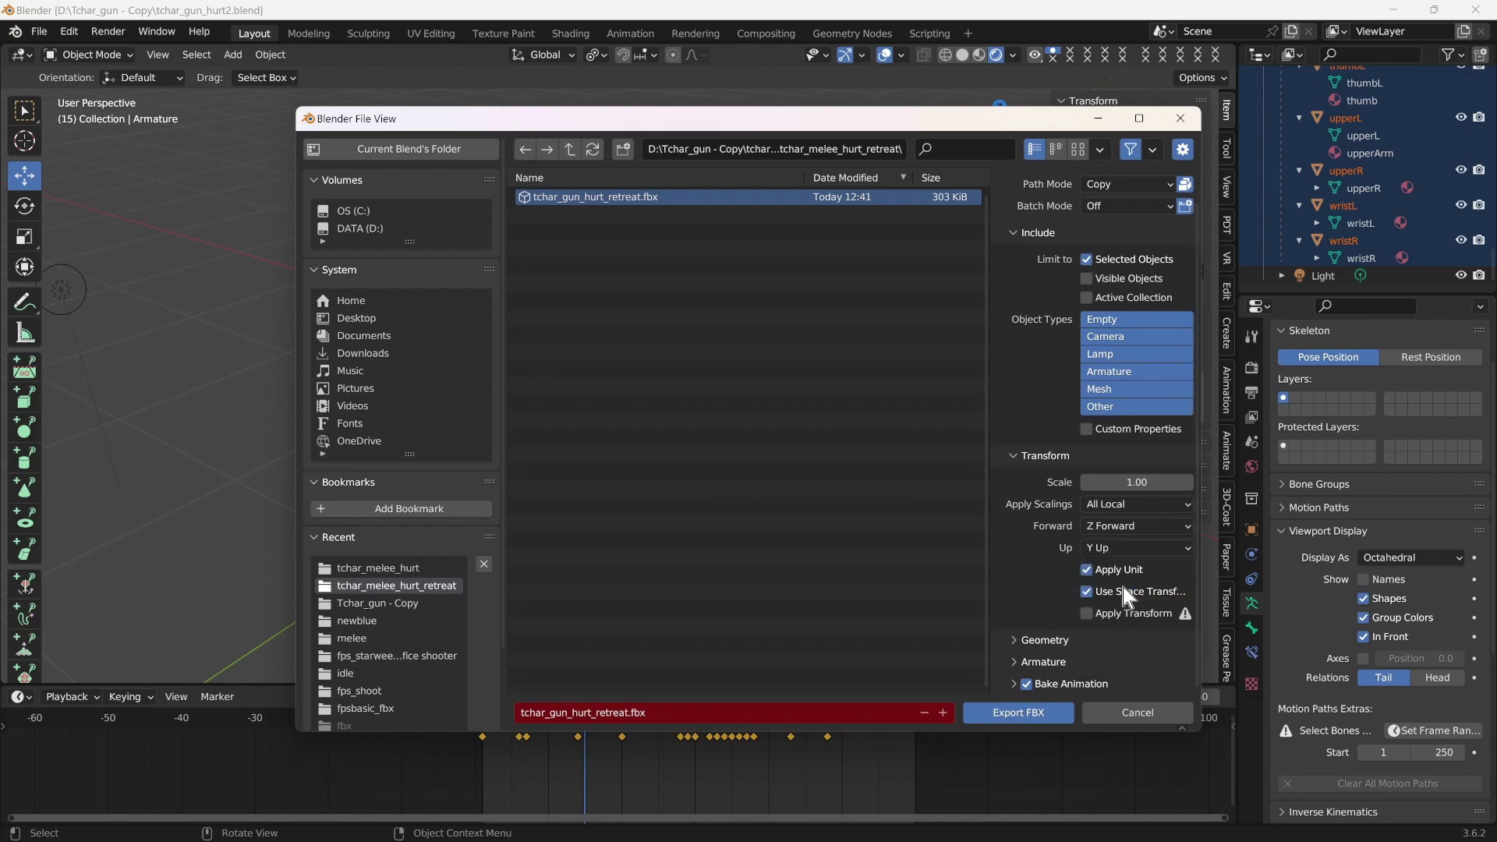
Step: Enable Only Deform Bones, turn off Add Leaf Bones, and expand the Bake Animation settings for the export
{"action": "left_click", "coordinate": [1014, 640]}
{"action": "scroll", "coordinate": [1025, 593], "scroll_direction": "down", "scroll_amount": 5}
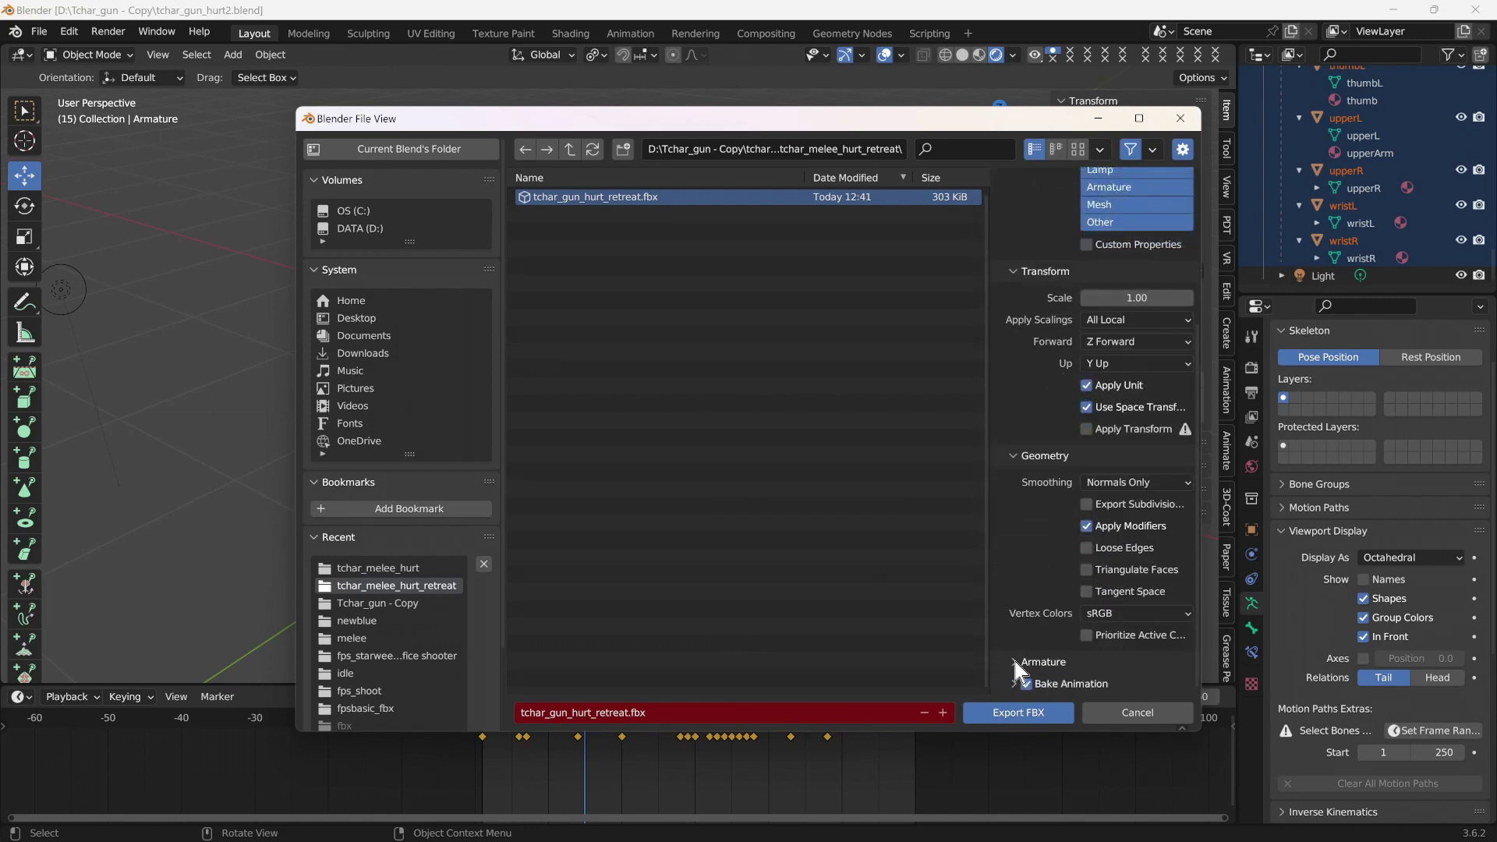
{"action": "left_click", "coordinate": [1022, 689]}
{"action": "scroll", "coordinate": [1028, 593], "scroll_direction": "down", "scroll_amount": 5}
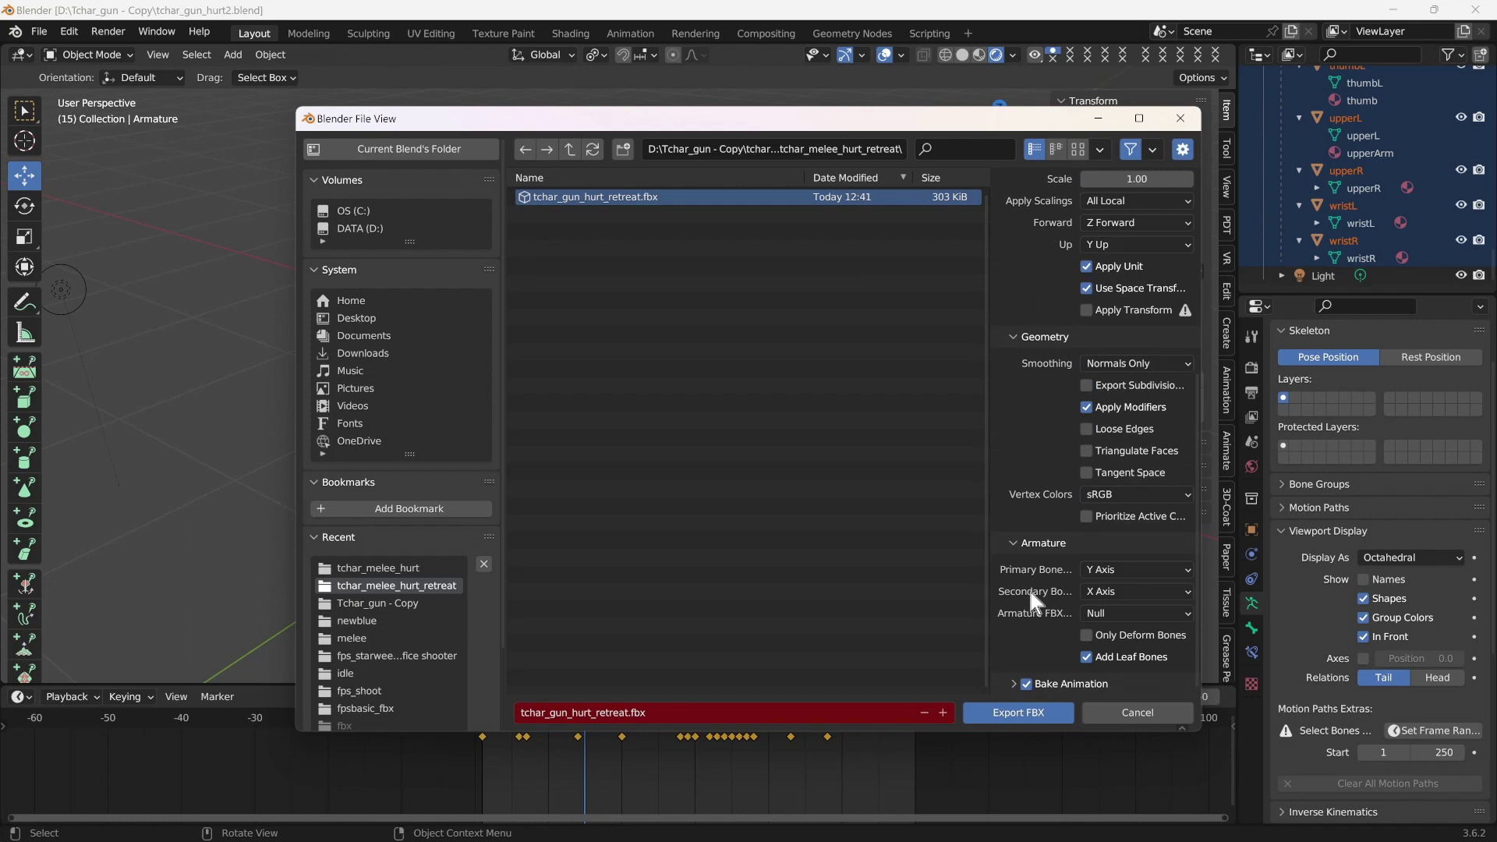
{"action": "left_click", "coordinate": [1087, 636]}
{"action": "left_click", "coordinate": [1013, 684]}
{"action": "scroll", "coordinate": [1014, 587], "scroll_direction": "down", "scroll_amount": 5}
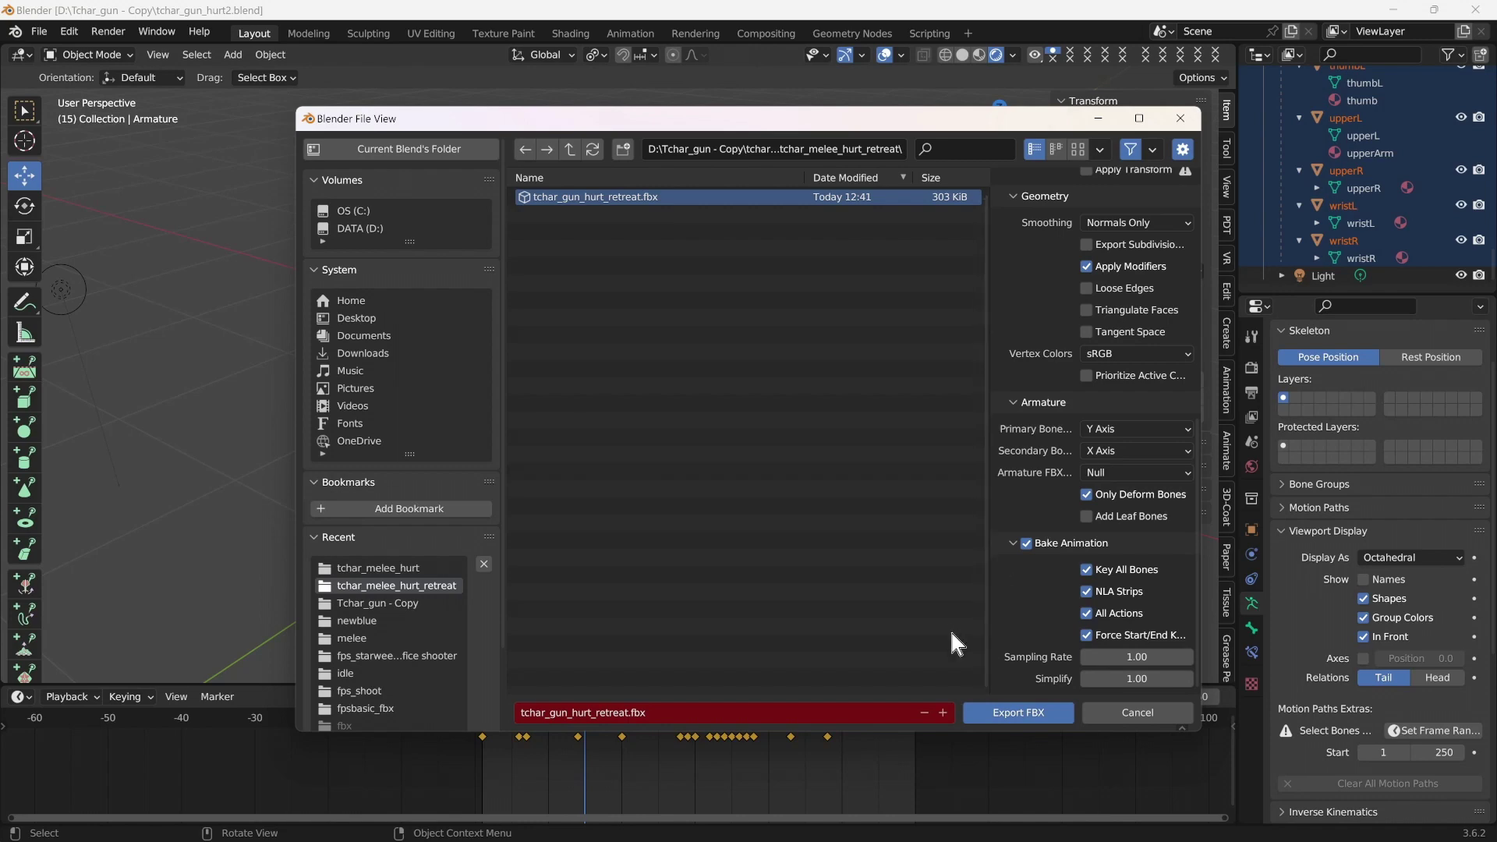
Step: Export the FBX over tchar_gun_hurt_retreat.fbx and save the Blender file
{"action": "left_click", "coordinate": [1012, 713]}
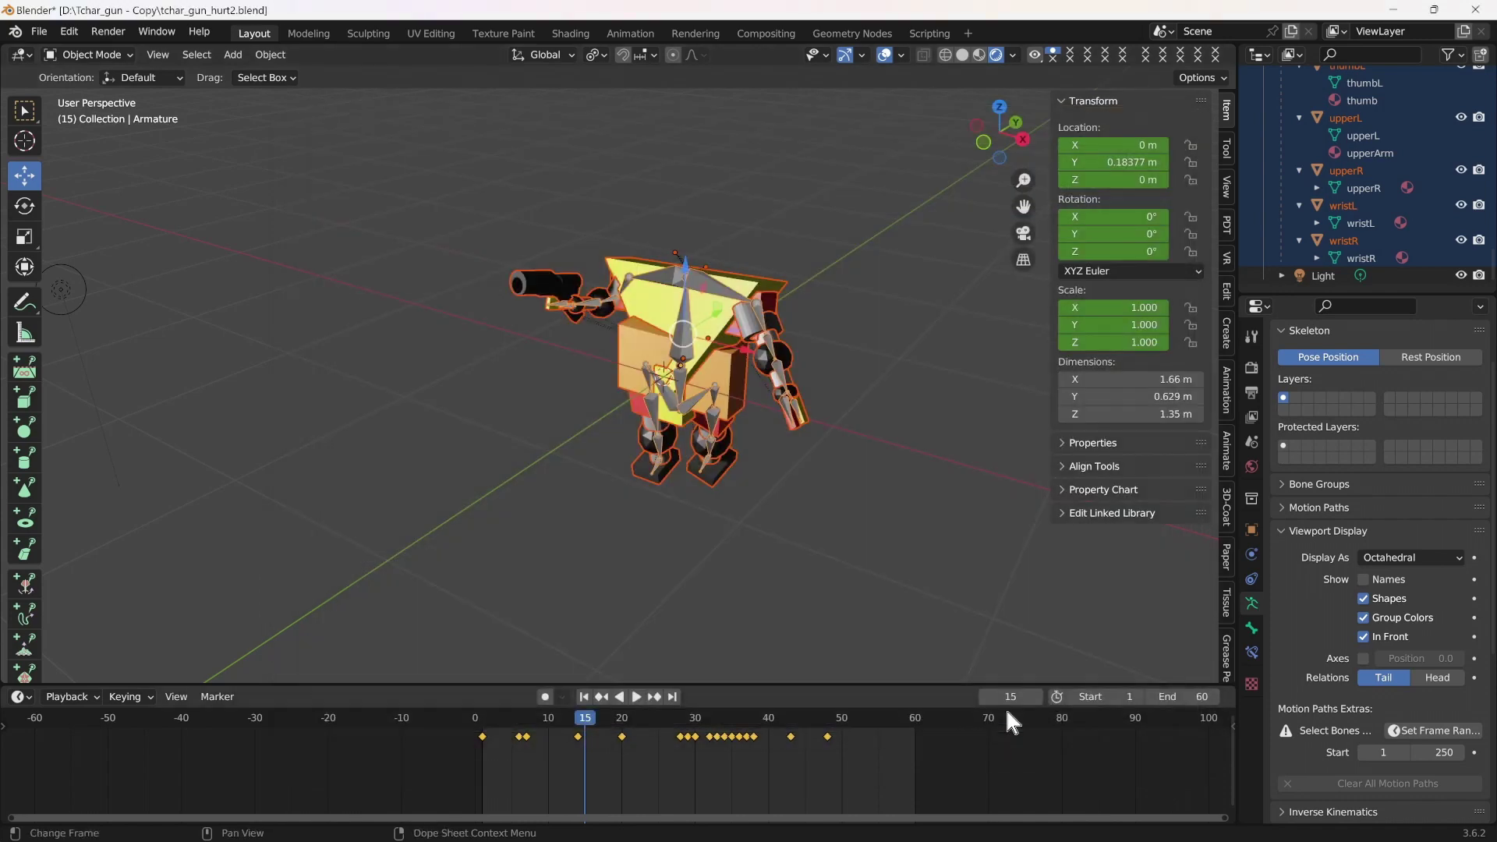
{"action": "left_click", "coordinate": [39, 32]}
{"action": "left_click", "coordinate": [84, 189]}
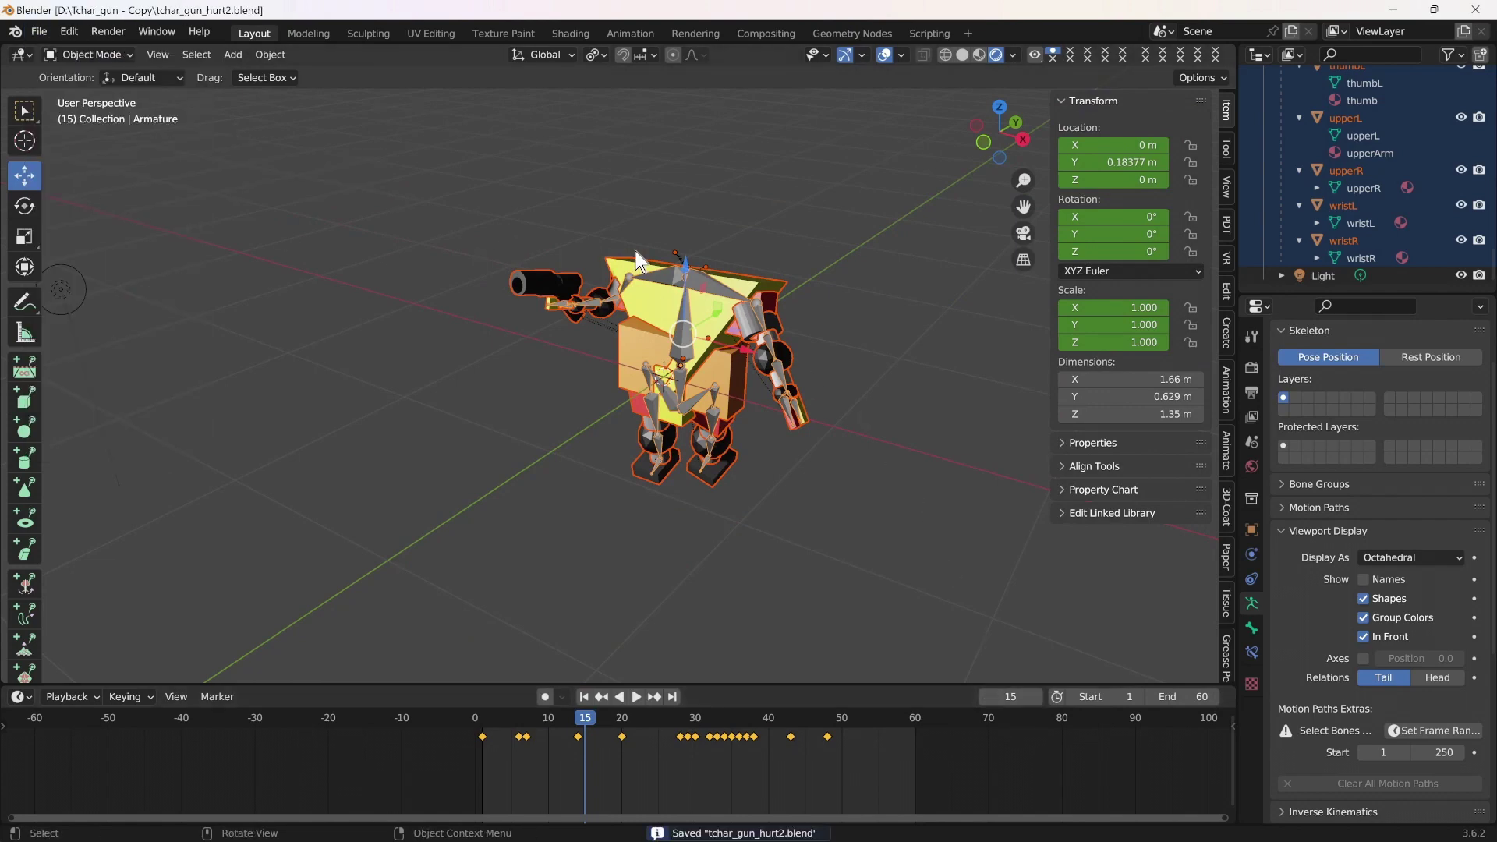